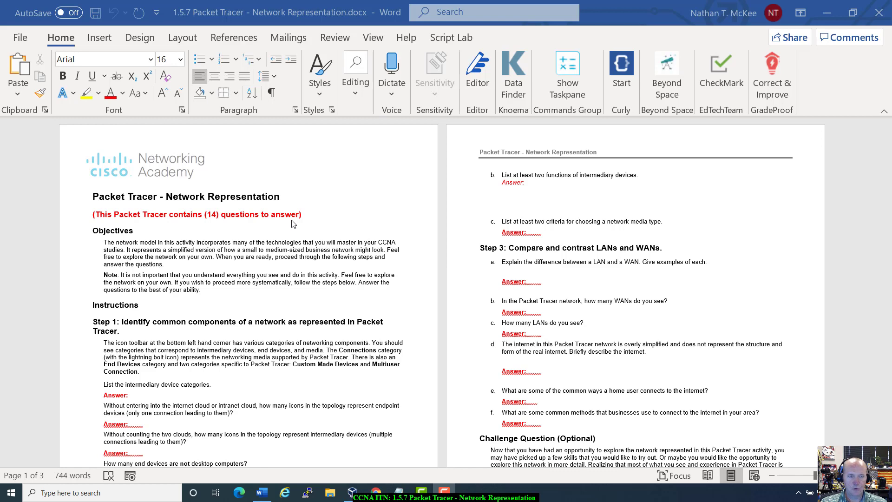
Search the computer for "packet" and launch Cisco Packet Tracer
click(156, 495)
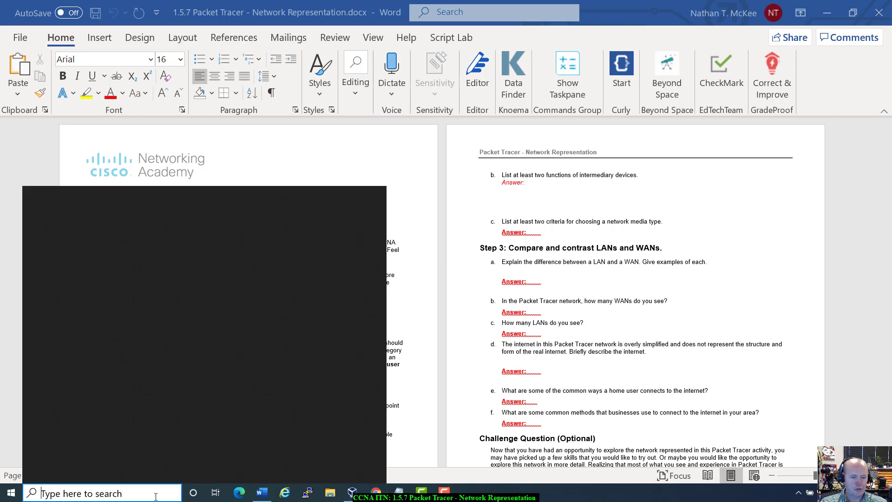
text(packet)
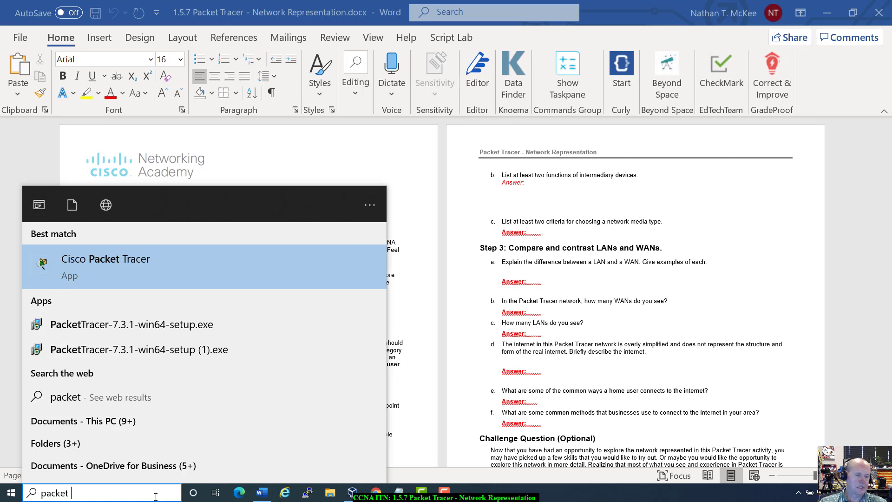
click(86, 257)
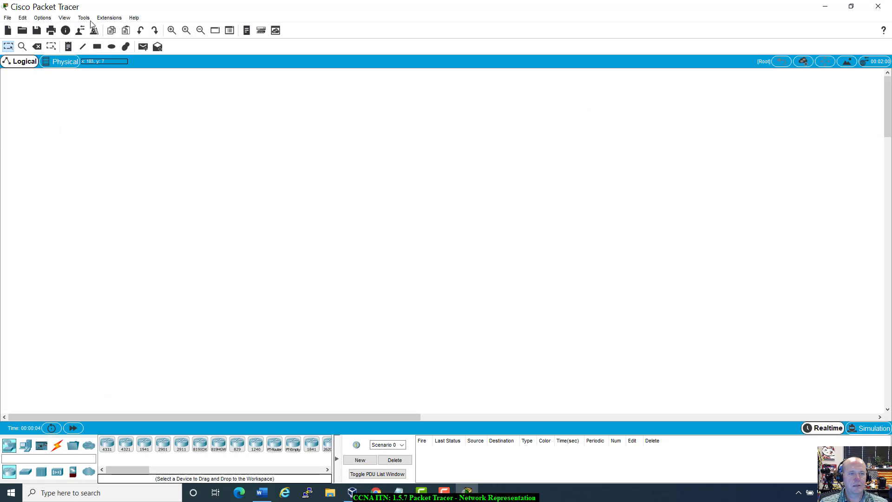
Check the installed Packet Tracer version in its About information and close it again
click(135, 17)
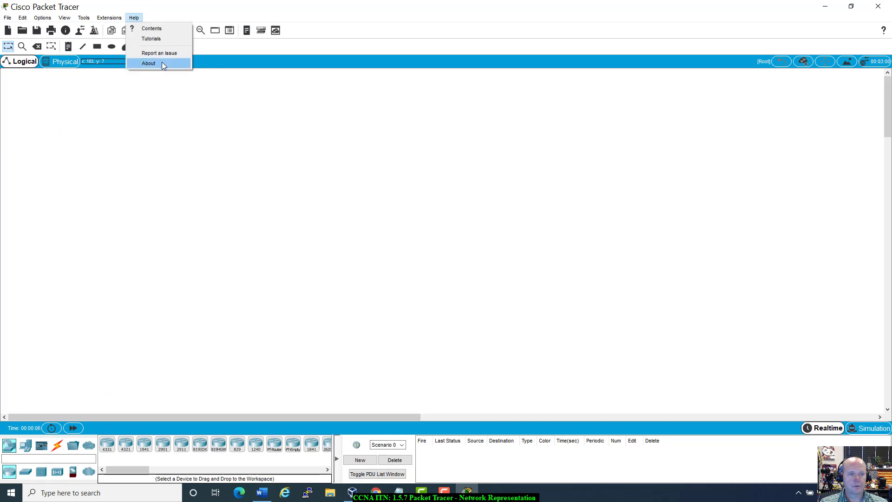
click(162, 64)
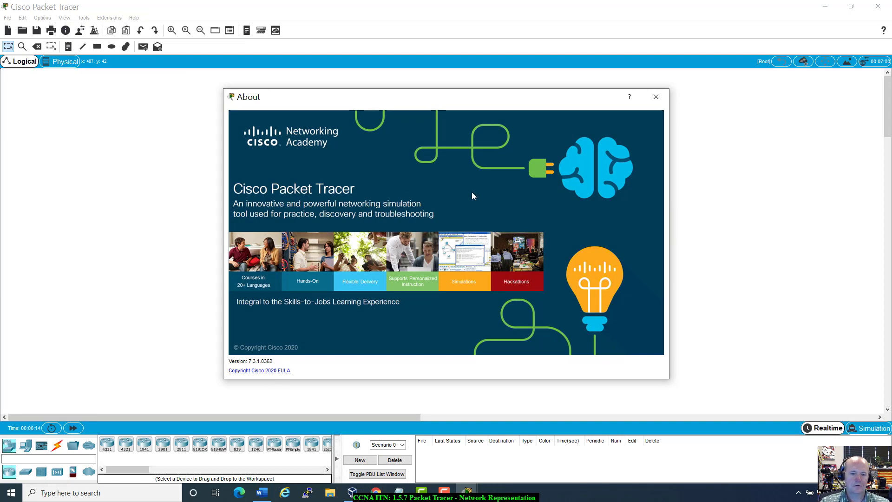
click(648, 94)
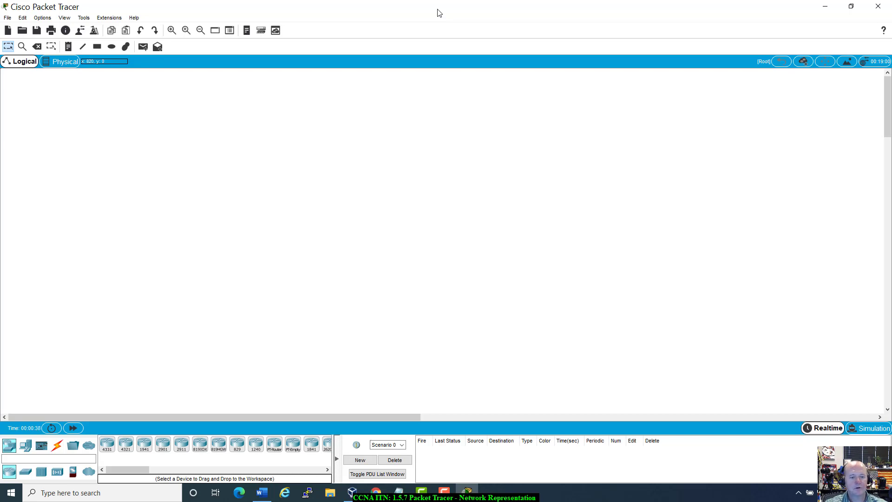
Arrange the windows side by side, with the Word worksheet on the left half and Packet Tracer on the right half
double_click(466, 11)
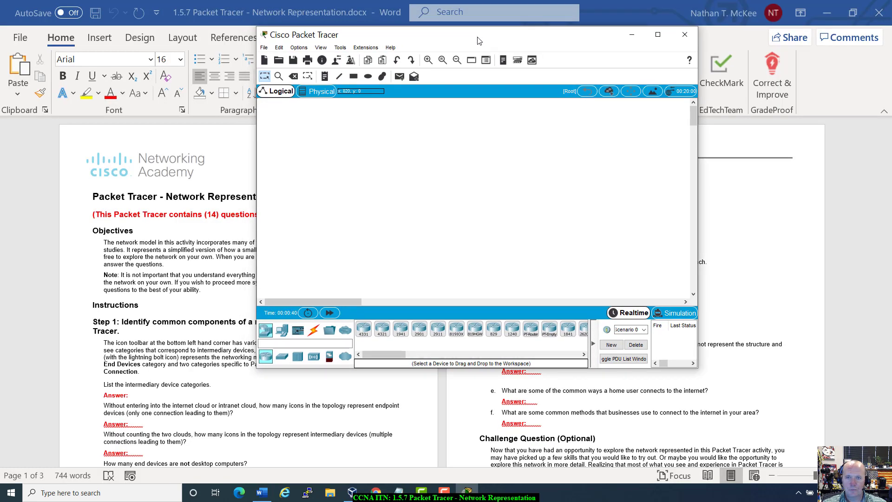
double_click(620, 8)
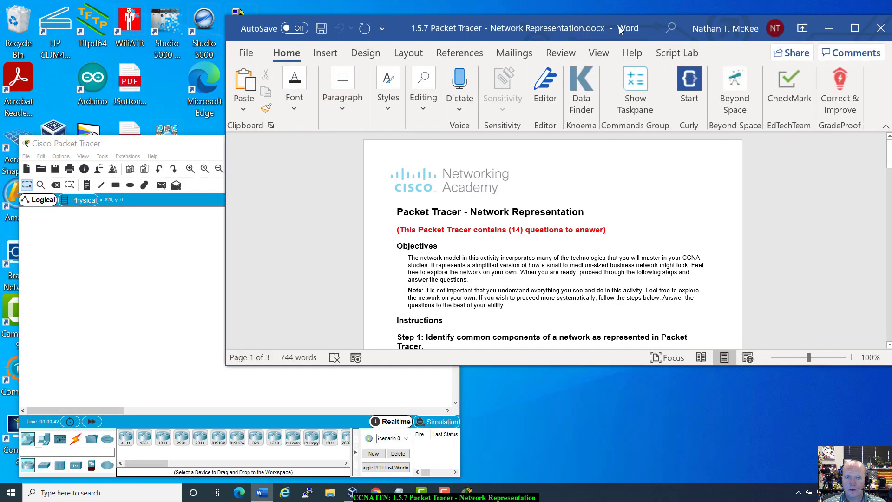
drag(584, 17, 887, 148)
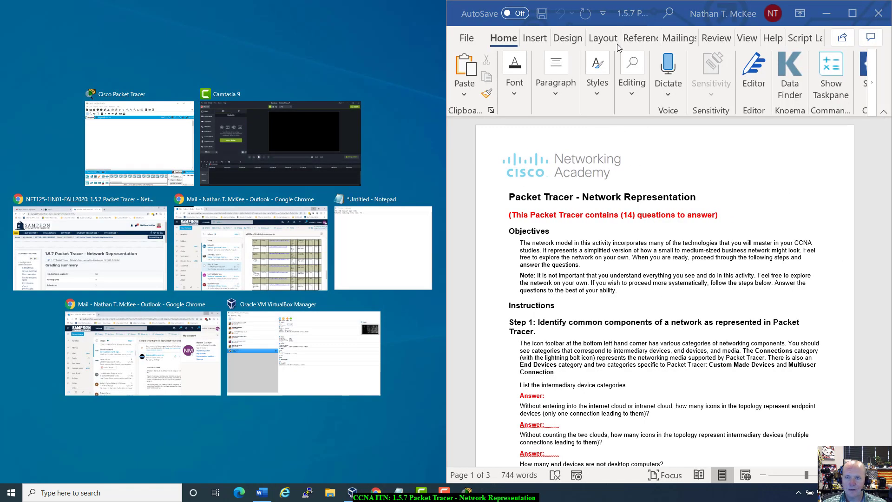
click(656, 11)
drag(650, 14, 0, 68)
click(586, 164)
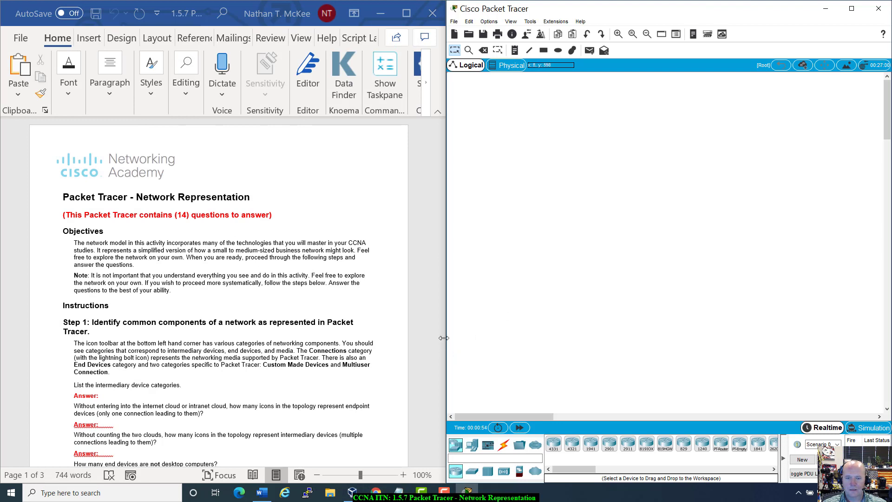
mouse_move(443, 337)
mouse_down()
mouse_move(386, 346)
mouse_move(450, 353)
mouse_move(442, 354)
mouse_up()
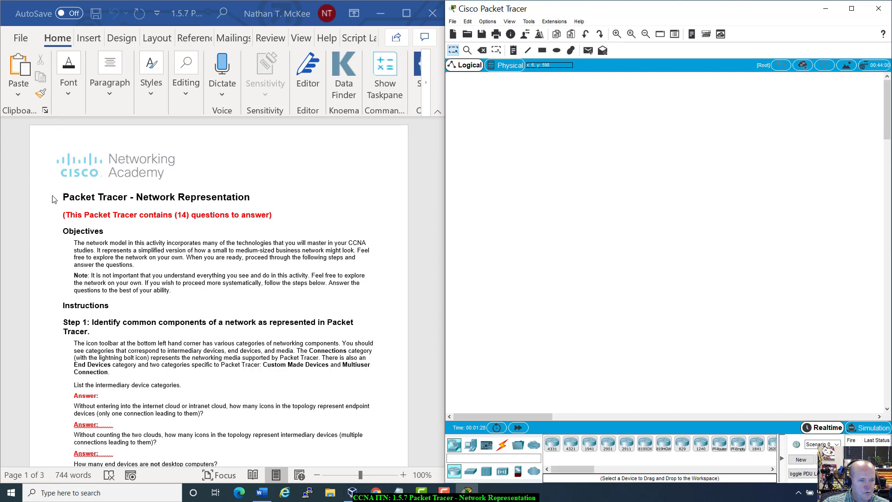
Skim the Network Representation worksheet from the Step 1 questions through the optional Challenge Question, and return to its beginning
scroll(119, 286, down, 4)
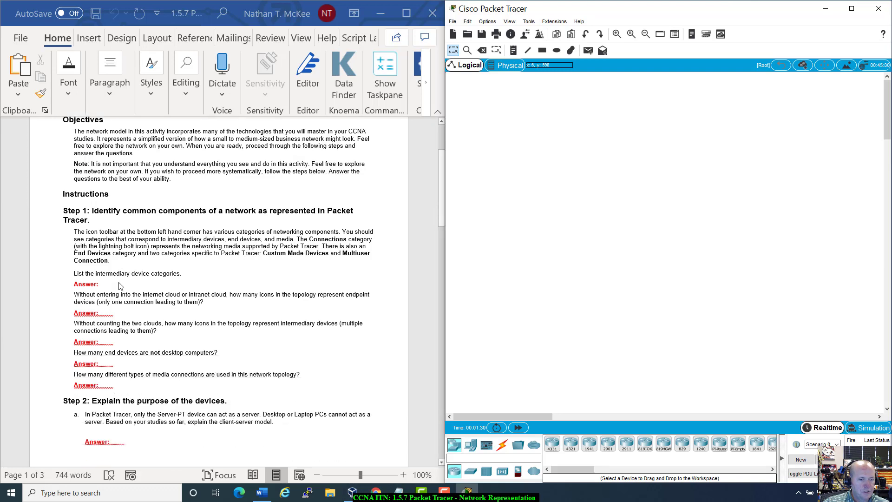
scroll(78, 218, down, 15)
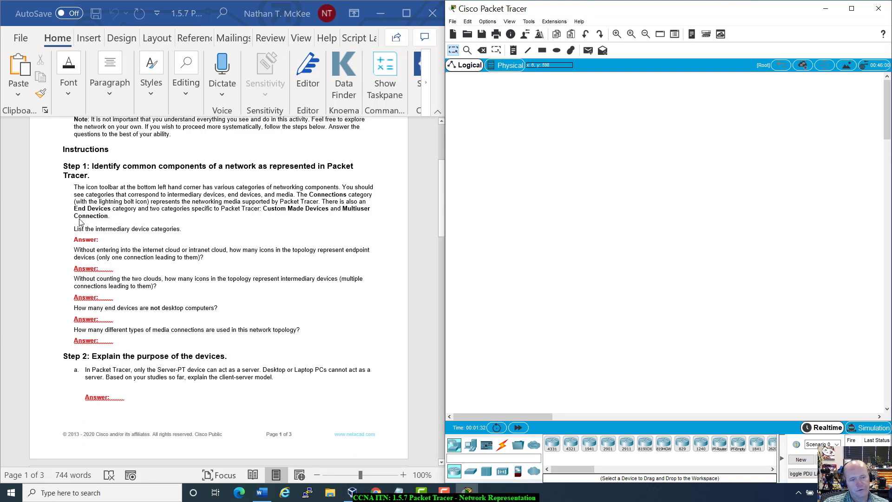
scroll(79, 222, down, 6)
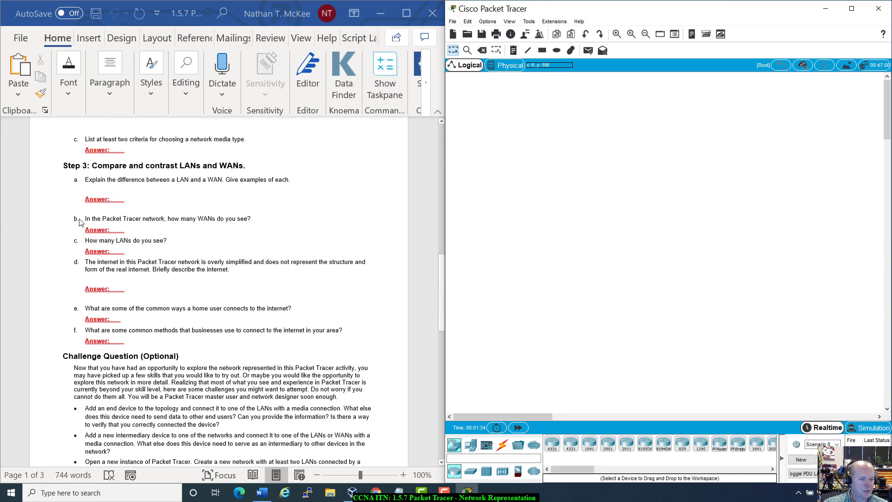
scroll(215, 333, down, 3)
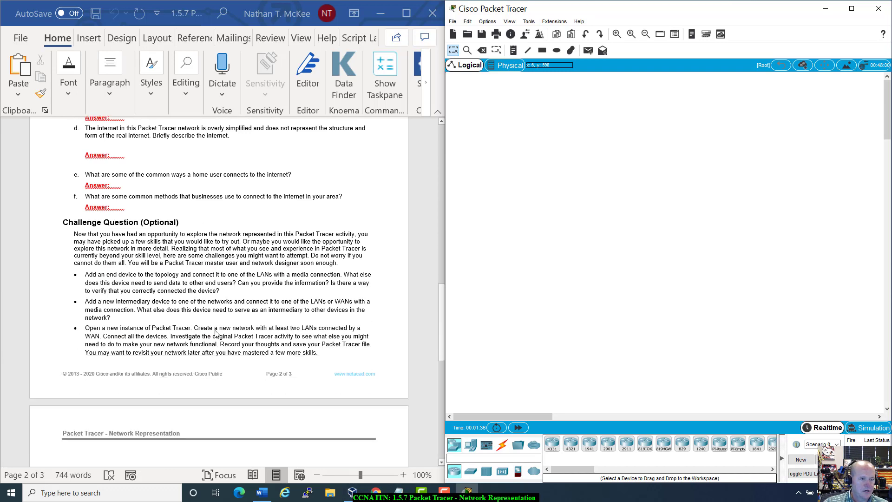
scroll(159, 265, down, 12)
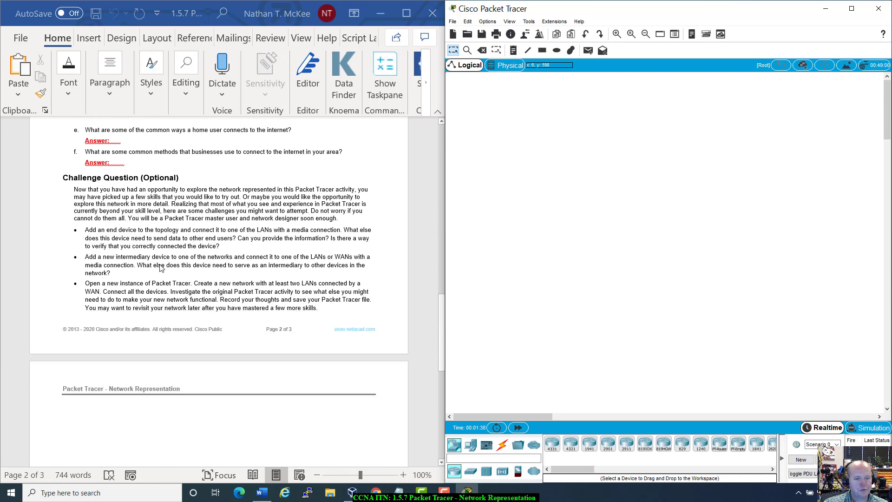
scroll(160, 268, up, 7)
scroll(159, 268, up, 14)
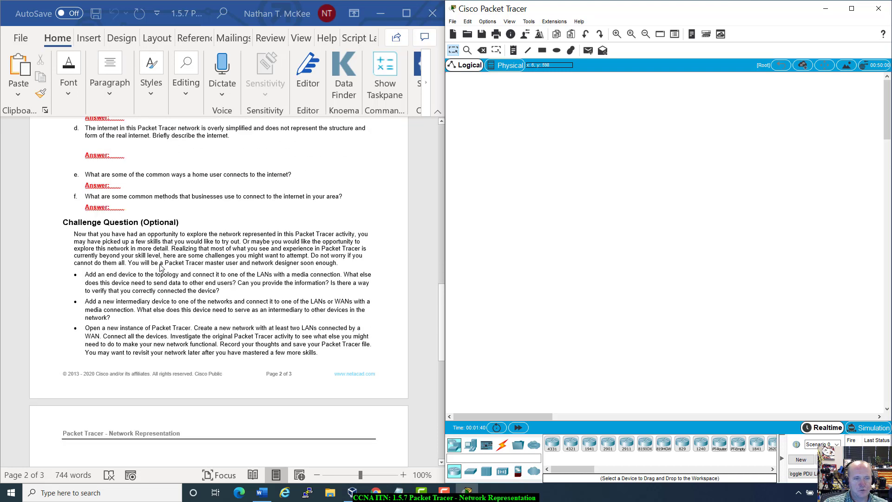
scroll(159, 268, up, 20)
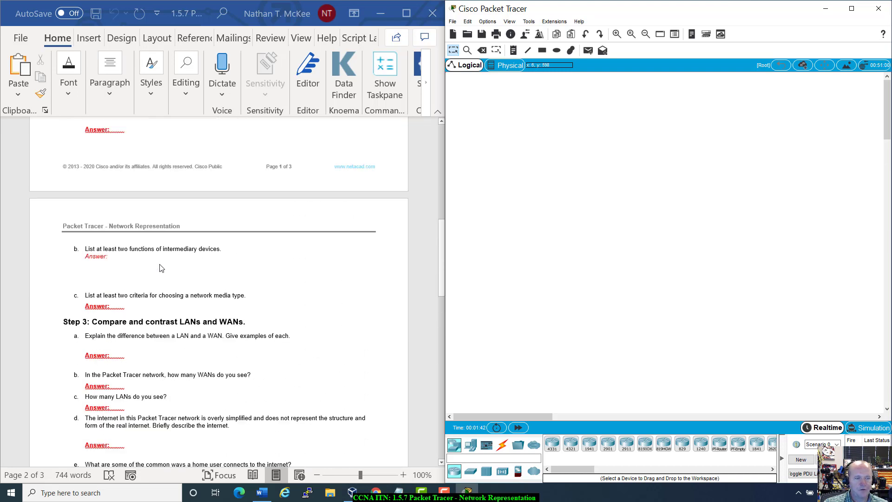
scroll(159, 268, up, 2)
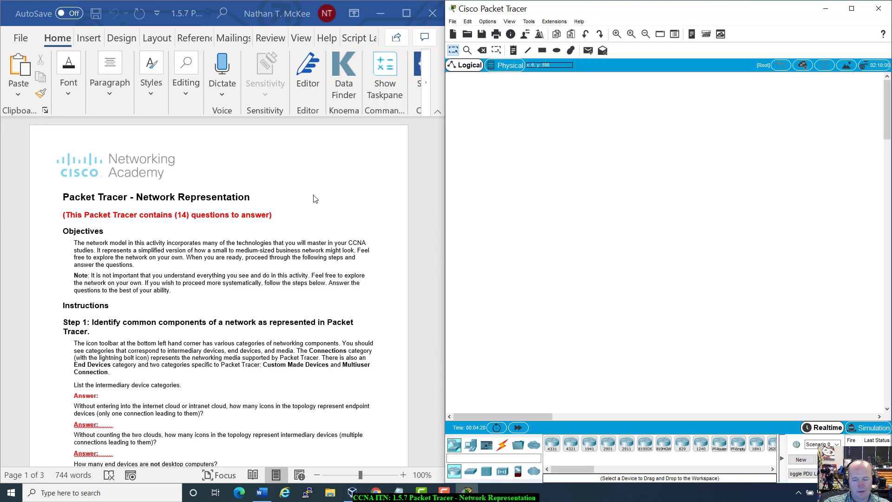
Enlarge the worksheet's display zoom to 120%
scroll(315, 198, up, 1)
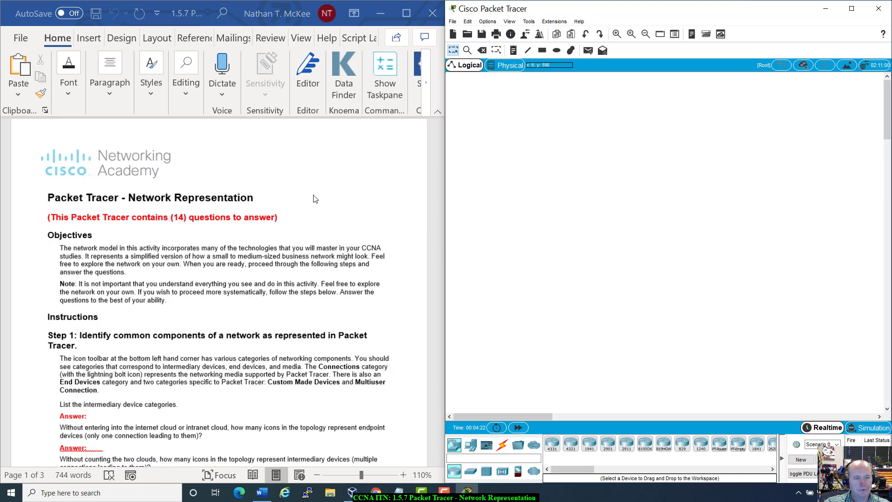
scroll(315, 199, up, 1)
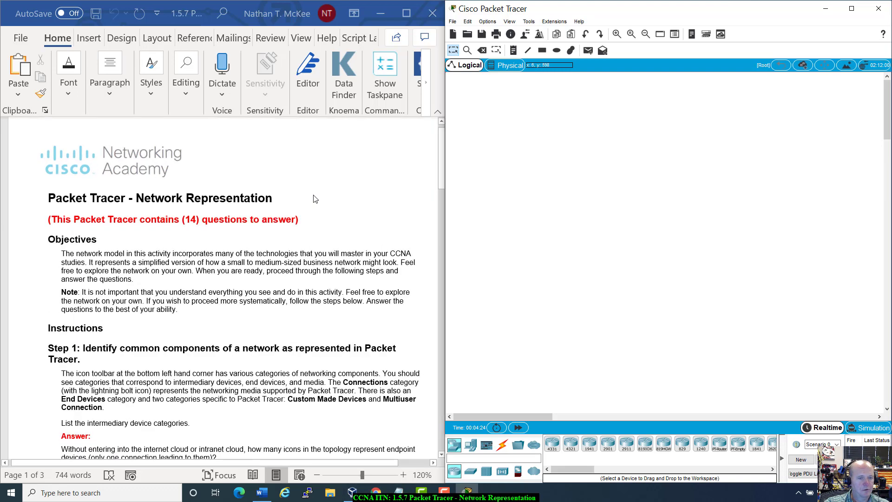
scroll(315, 198, down, 1)
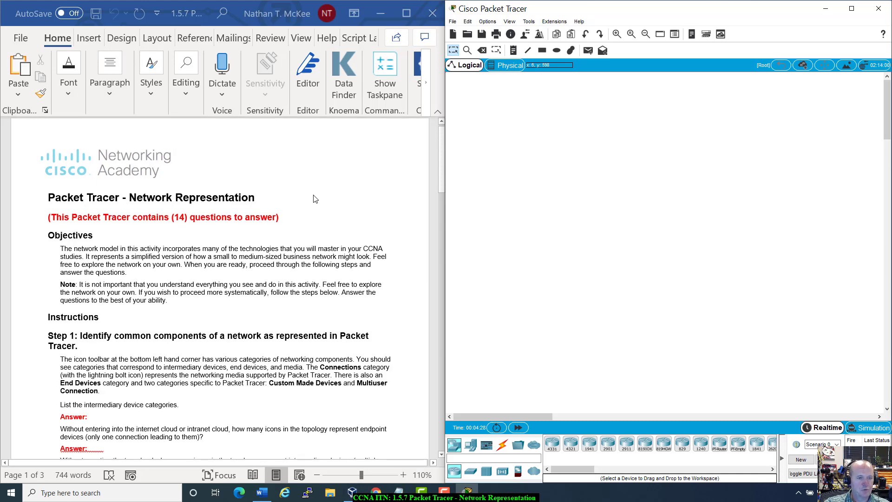
scroll(315, 198, up, 1)
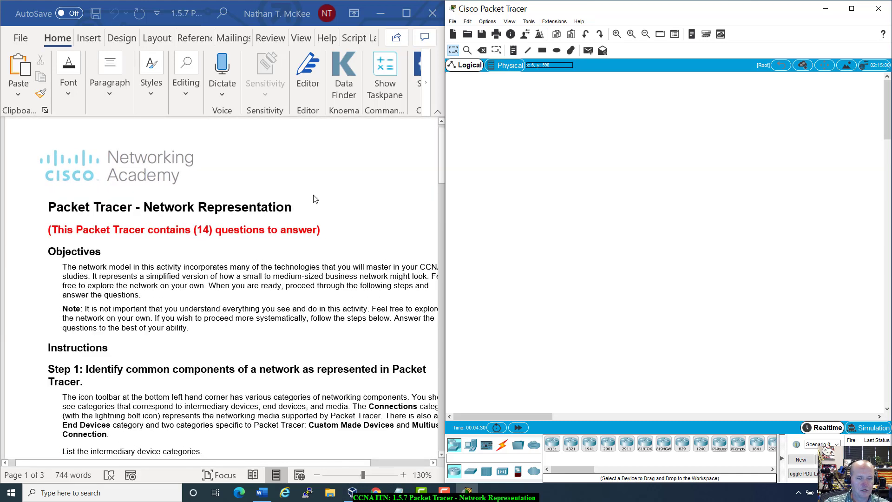
scroll(315, 199, up, 1)
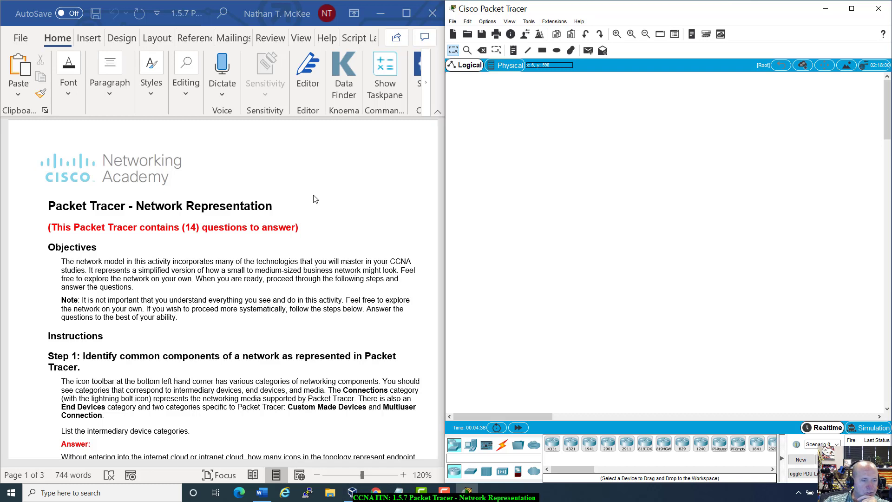
Read the worksheet's objectives, note and Step 1 instructions and questions about common network components
scroll(315, 199, down, 1)
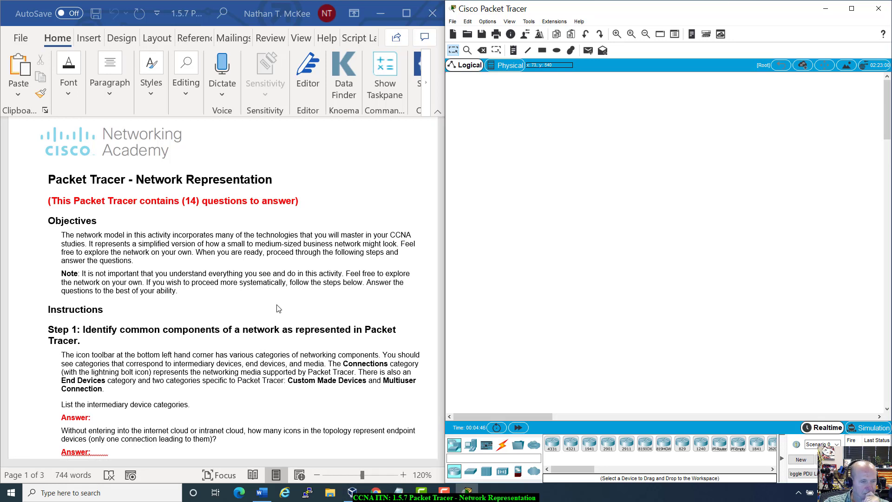
scroll(278, 308, up, 1)
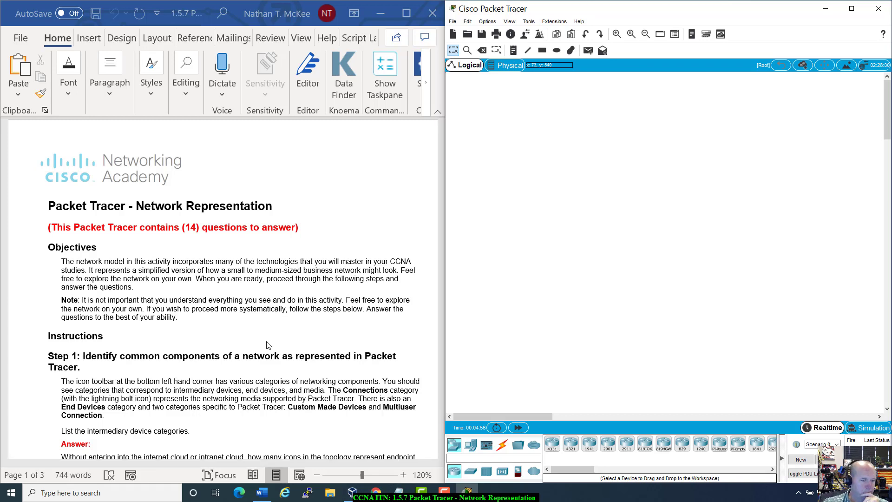
scroll(211, 300, down, 2)
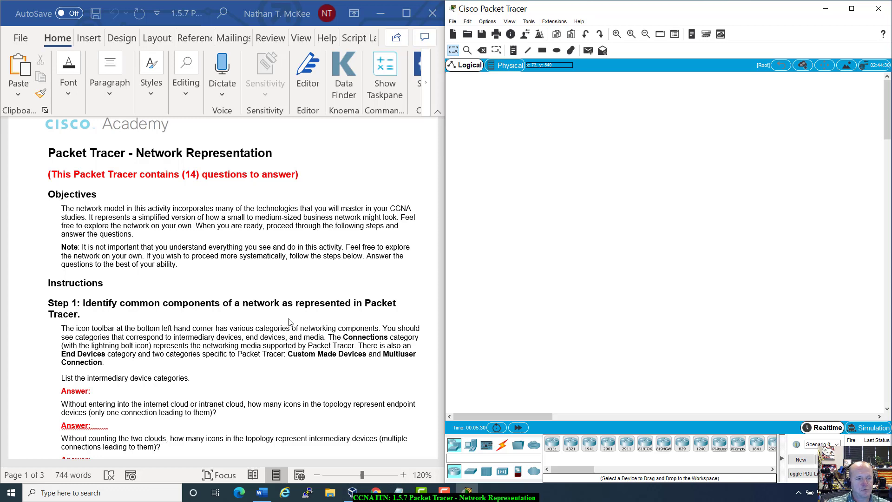
scroll(259, 313, down, 1)
scroll(259, 314, down, 1)
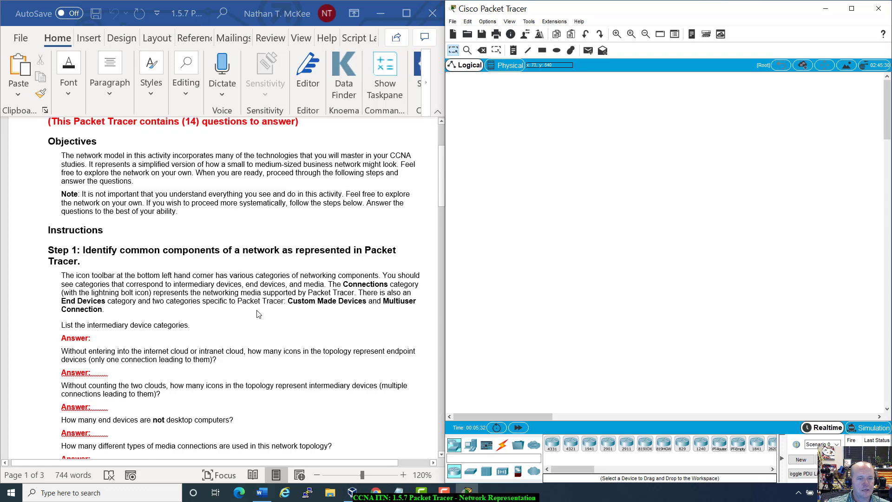
scroll(258, 313, down, 3)
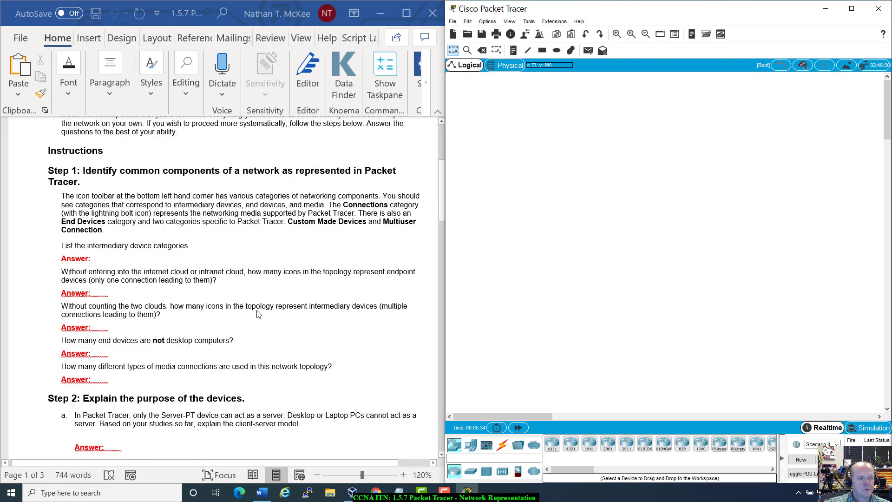
scroll(258, 314, down, 1)
scroll(258, 314, up, 4)
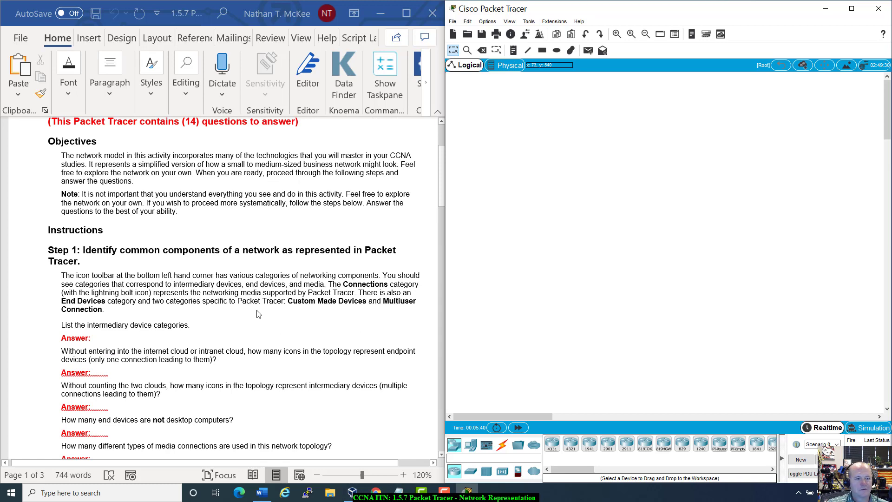
scroll(259, 313, up, 3)
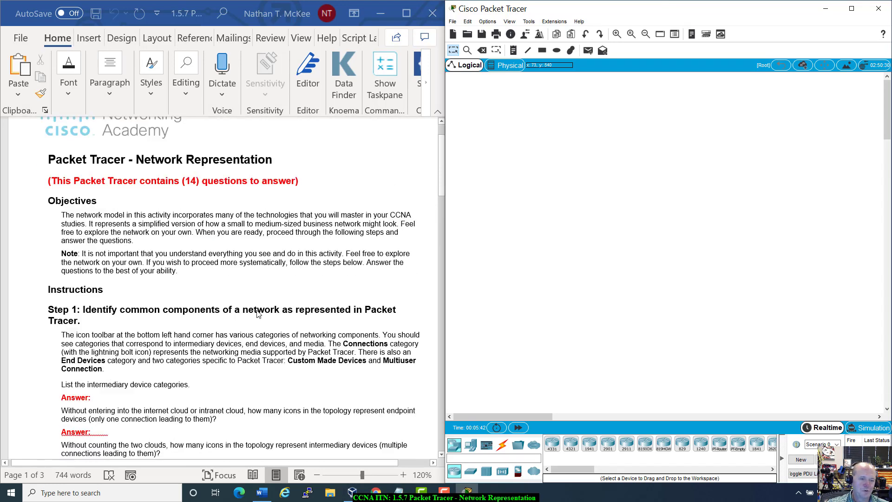
scroll(258, 313, down, 3)
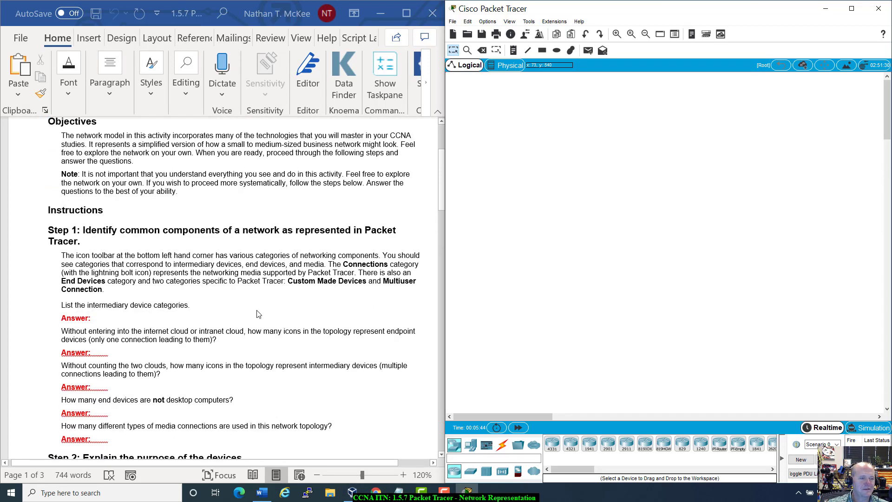
scroll(258, 313, down, 1)
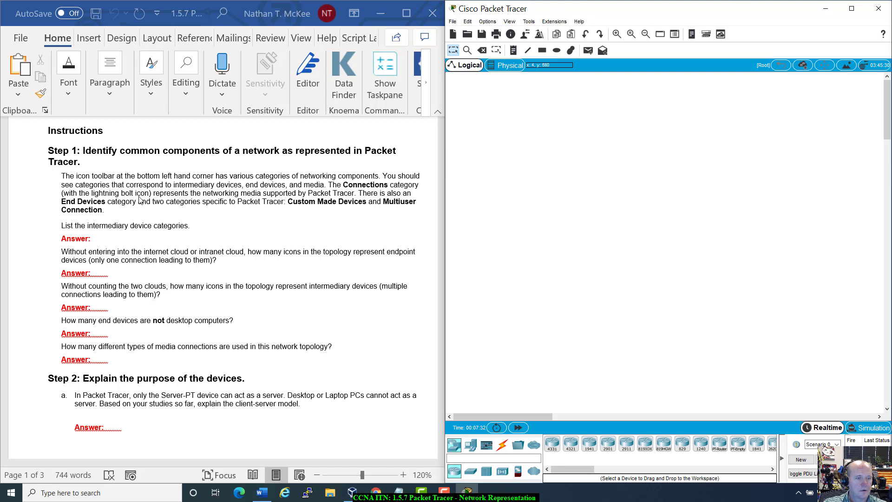
Display the End Devices category in Packet Tracer and examine the device models it offers
click(471, 448)
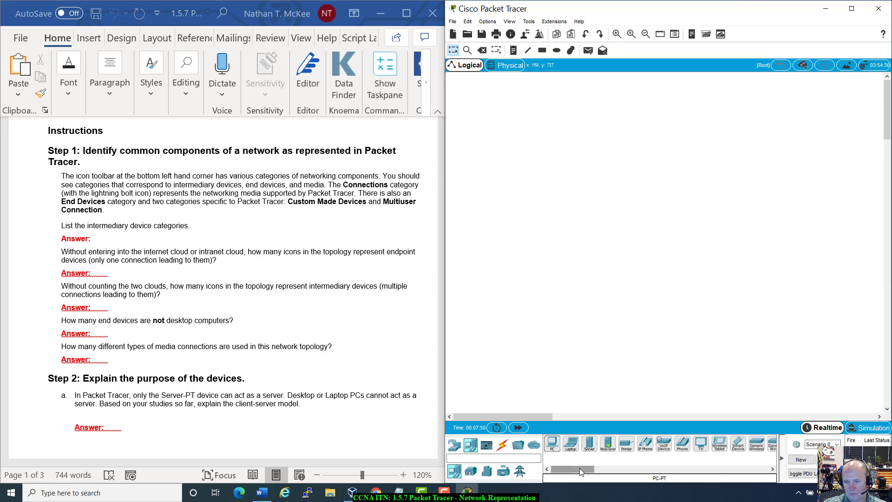
mouse_move(584, 466)
mouse_down()
mouse_move(604, 480)
mouse_move(575, 467)
mouse_up()
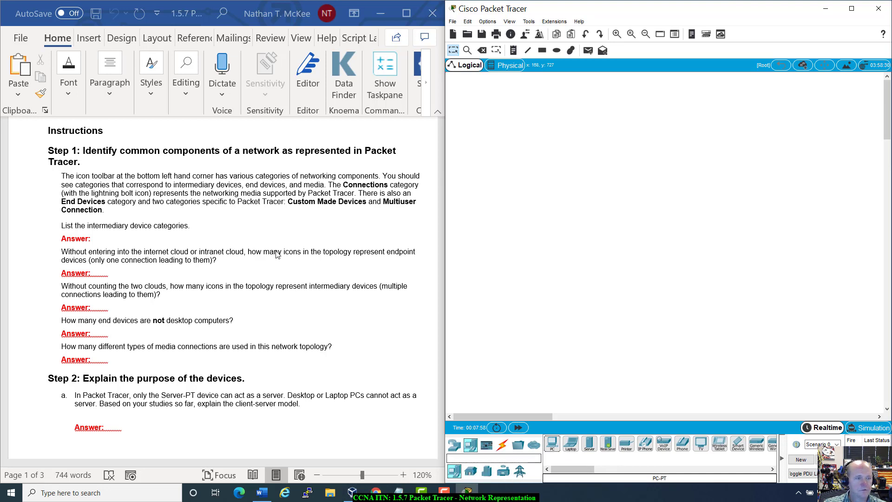
Read the Step 1 worksheet questions about intermediary devices, endpoint devices and media connections
click(161, 230)
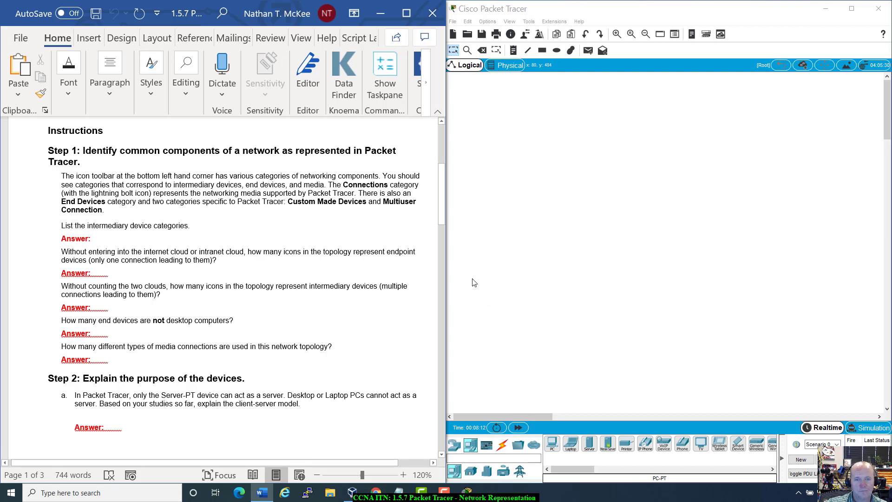
click(443, 195)
drag(443, 198, 441, 216)
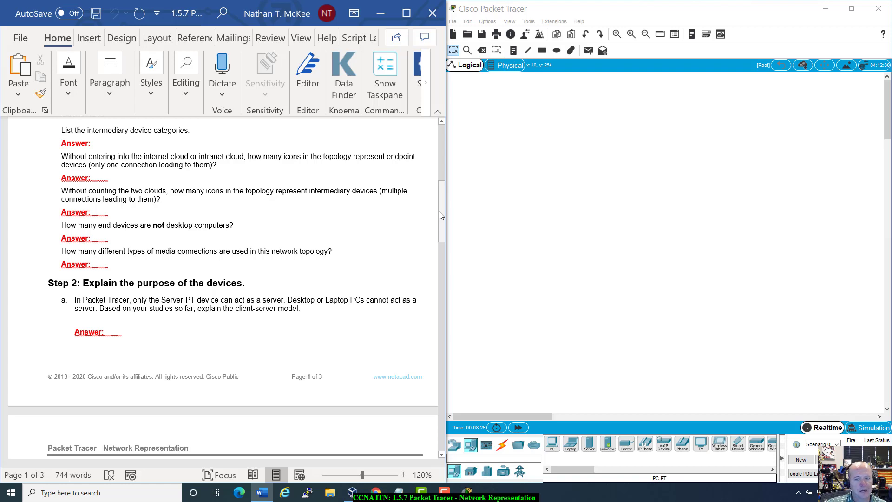
mouse_move(440, 215)
mouse_down()
mouse_move(439, 193)
mouse_move(443, 215)
mouse_up()
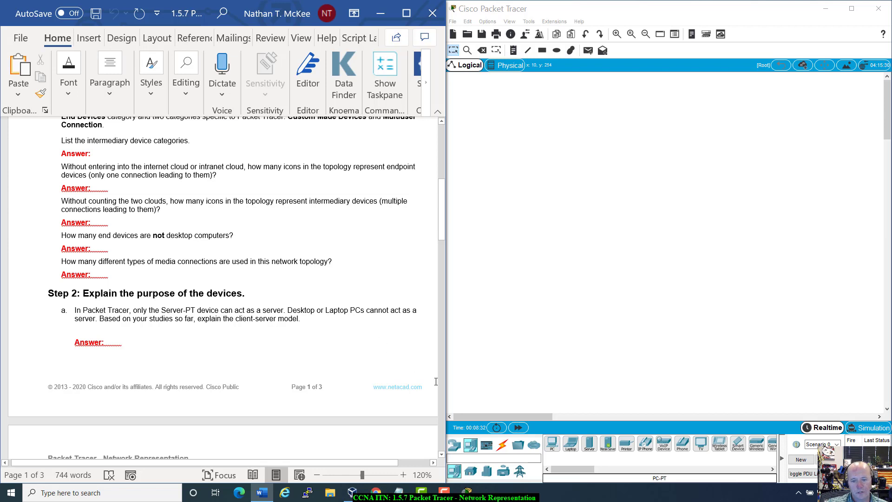
Examine the Network Devices models in Packet Tracer, covering routers, hubs, wireless devices, security and WAN emulation
click(455, 446)
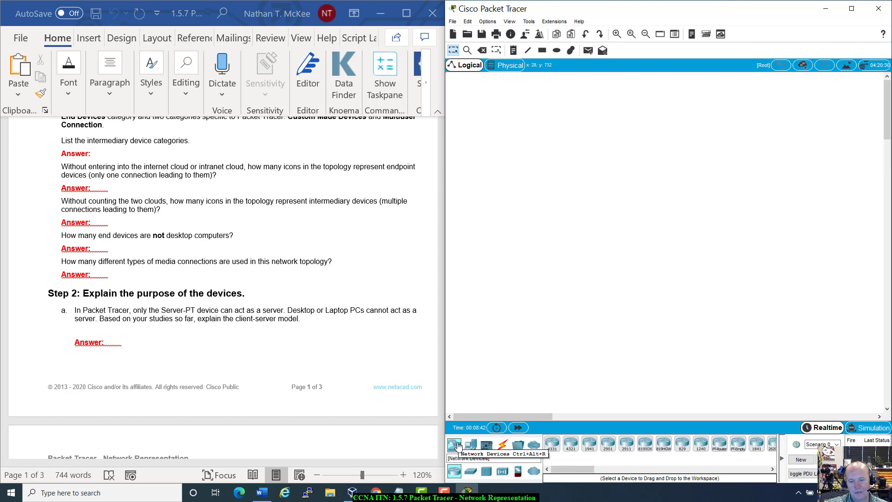
click(487, 471)
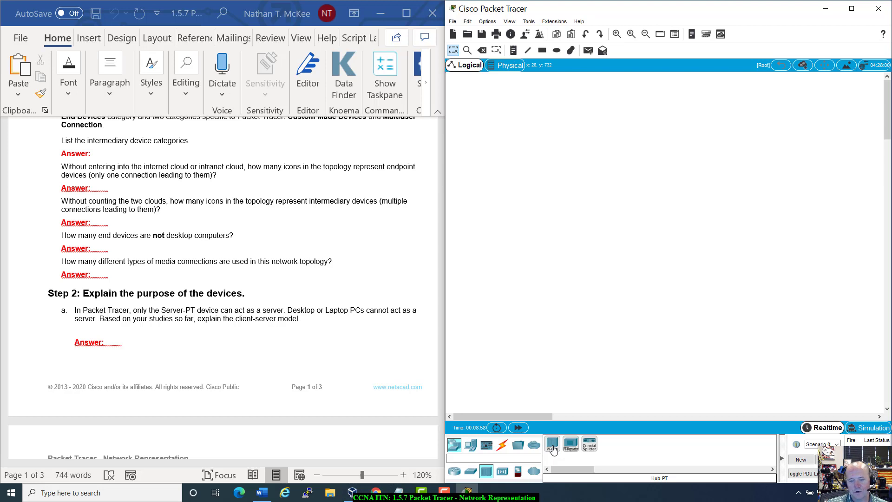
click(503, 471)
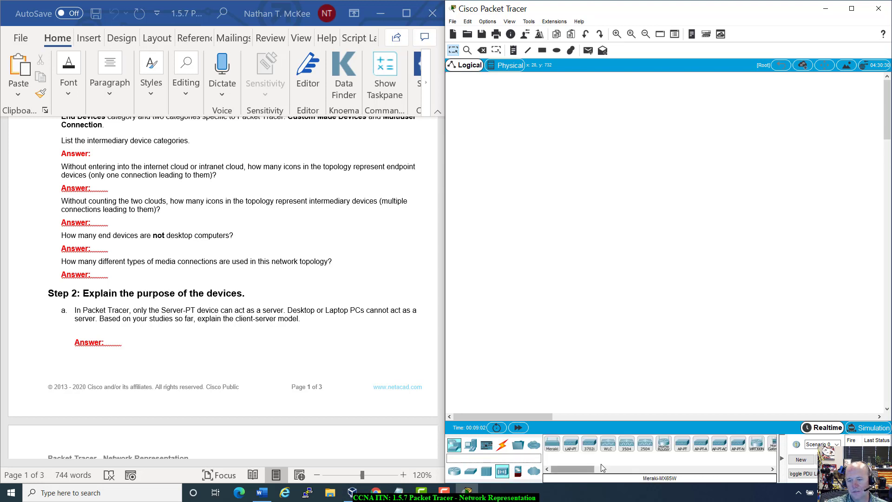
click(518, 472)
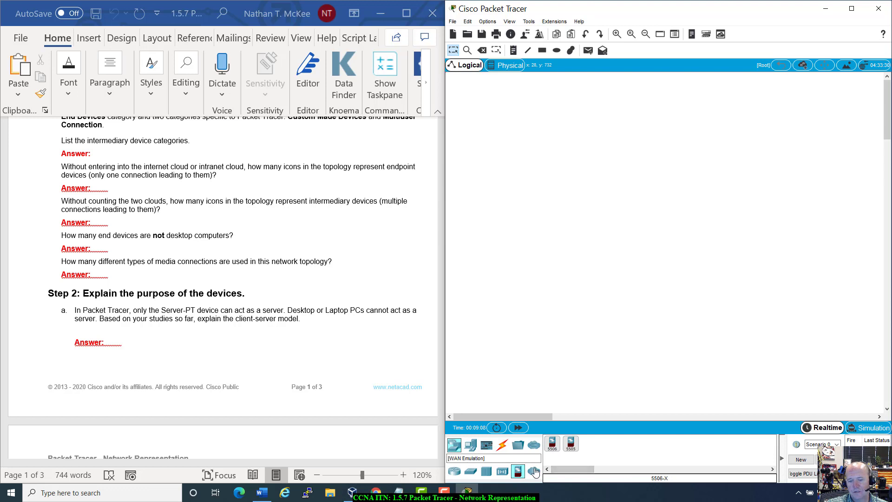
click(534, 472)
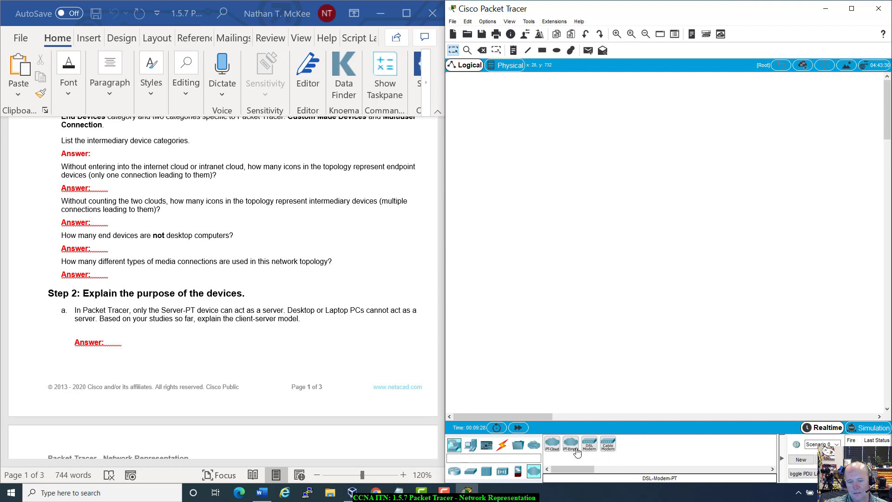
click(453, 471)
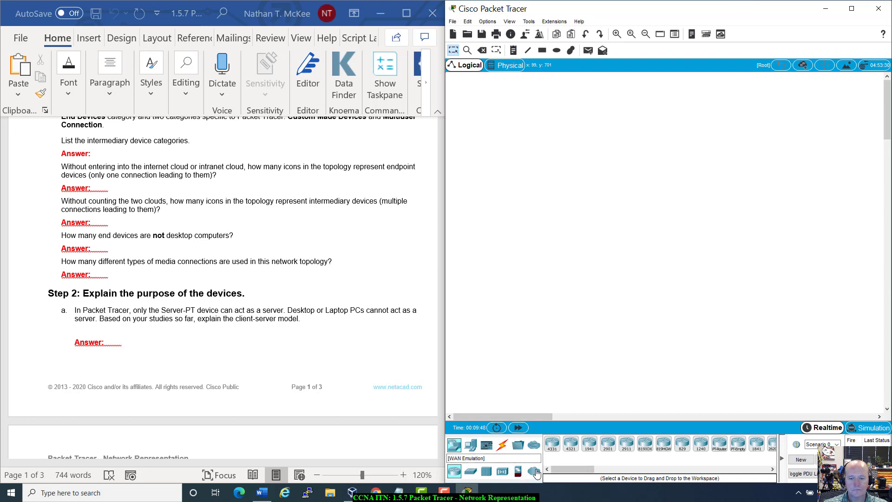
click(535, 472)
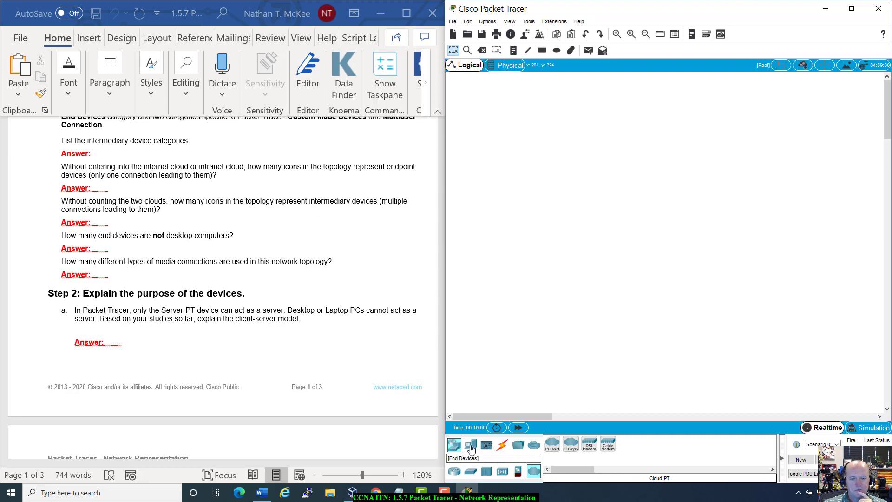
Examine the End Devices models and browse that category's other device groups, returning to the general end devices
click(471, 445)
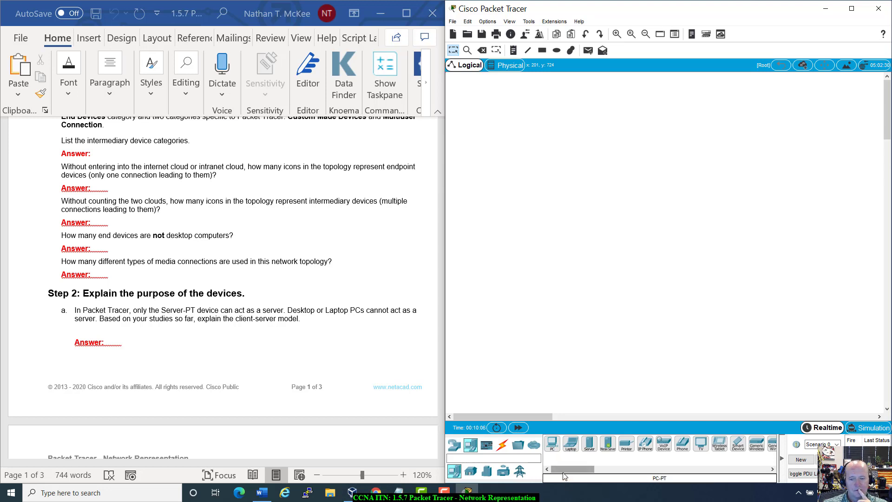
mouse_move(572, 475)
mouse_down()
mouse_move(598, 477)
mouse_move(559, 470)
mouse_up()
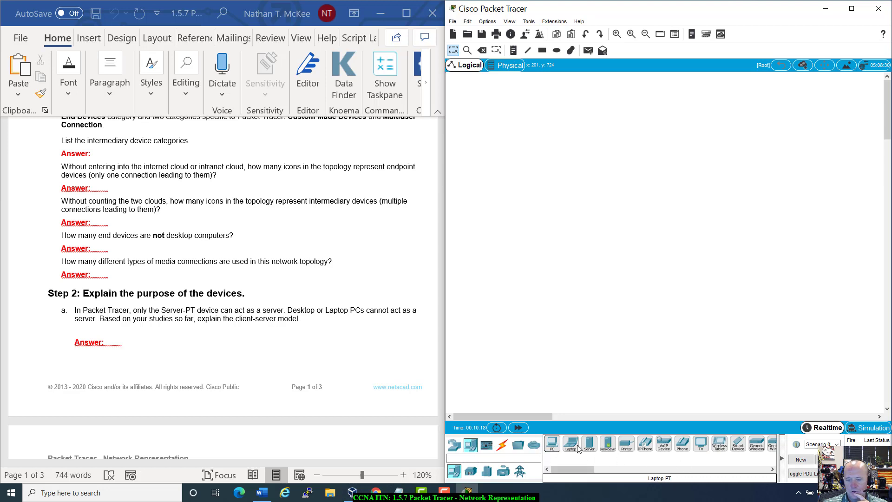
mouse_move(583, 467)
mouse_down()
mouse_move(595, 474)
mouse_move(578, 470)
mouse_up()
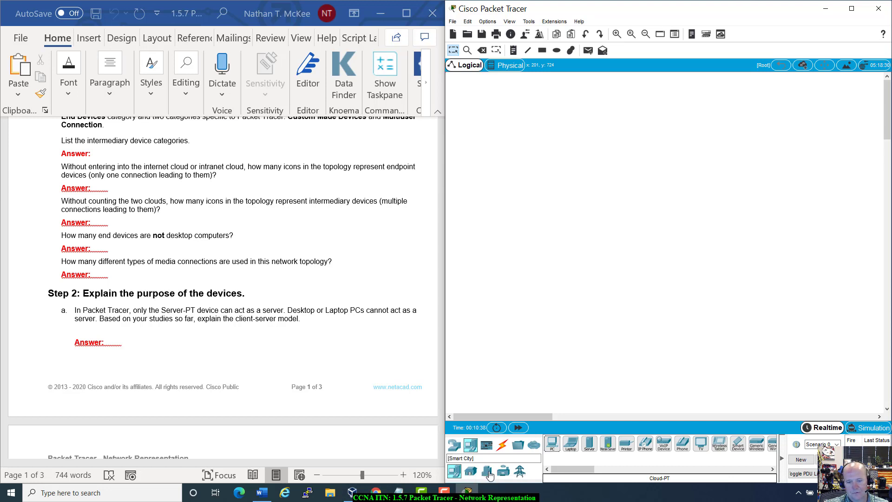
click(519, 472)
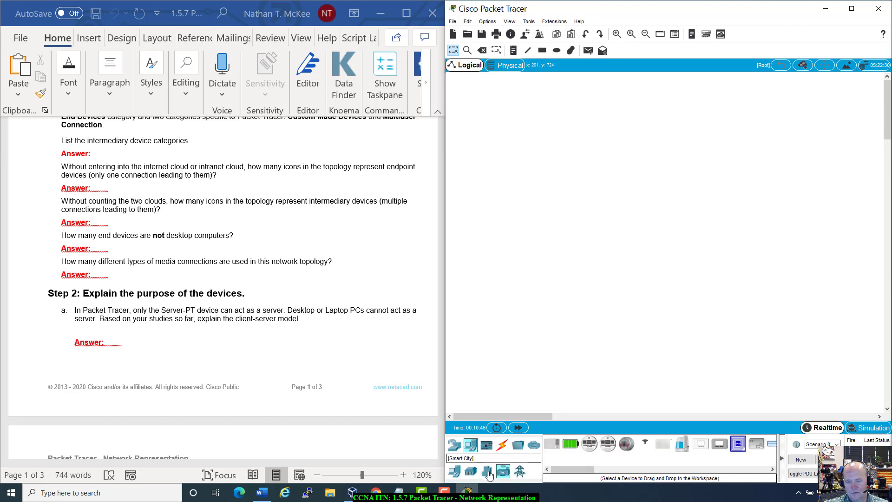
click(471, 472)
click(454, 471)
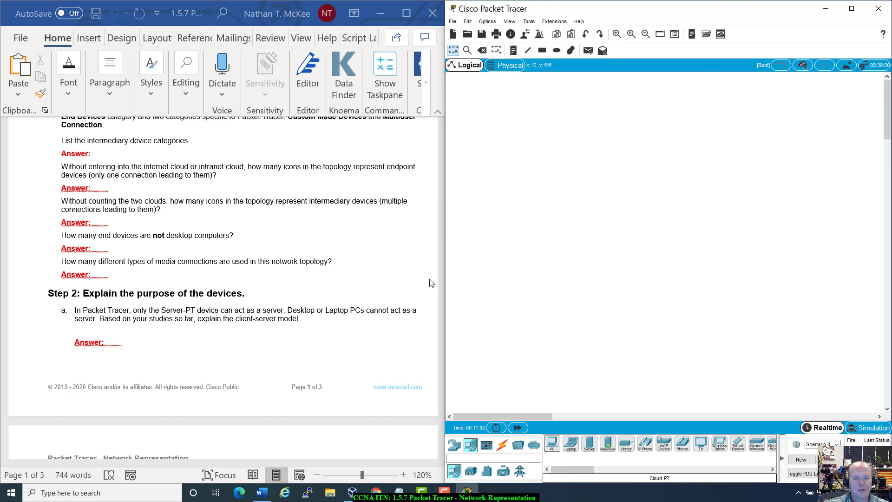
Review the Network Devices groups again, from routers and switches through hubs and security appliances
click(455, 446)
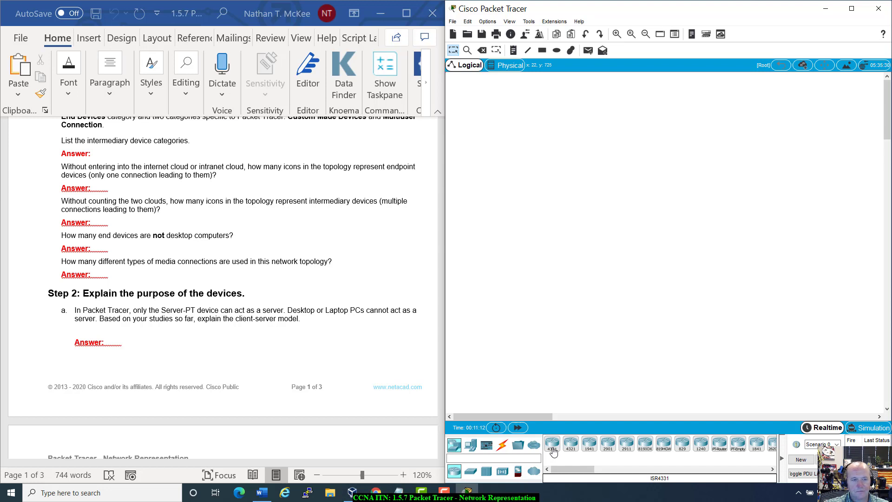
drag(575, 469, 611, 479)
click(486, 471)
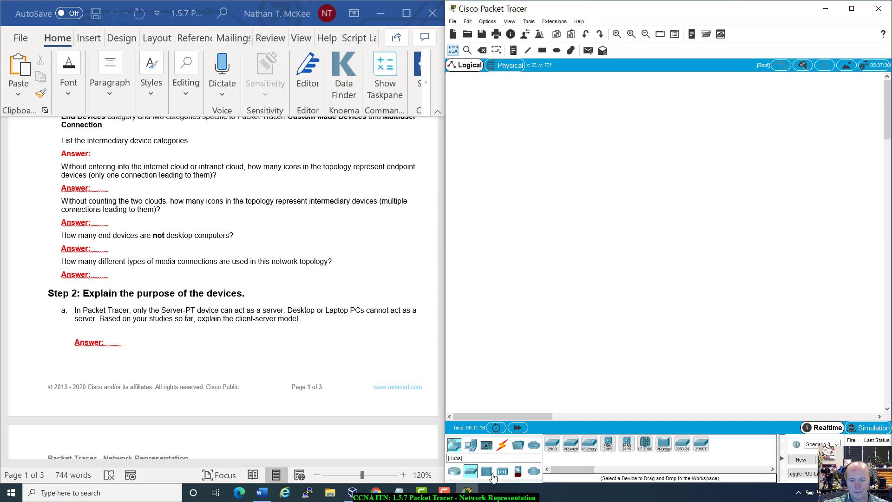
click(517, 477)
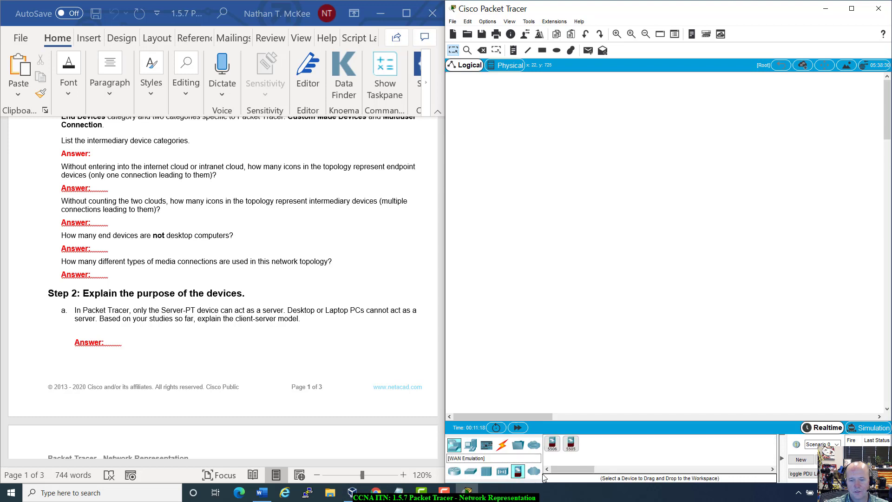
Check the worksheet's Step 1 device questions against the full End Devices list, from the PC through the Sniffer
click(220, 201)
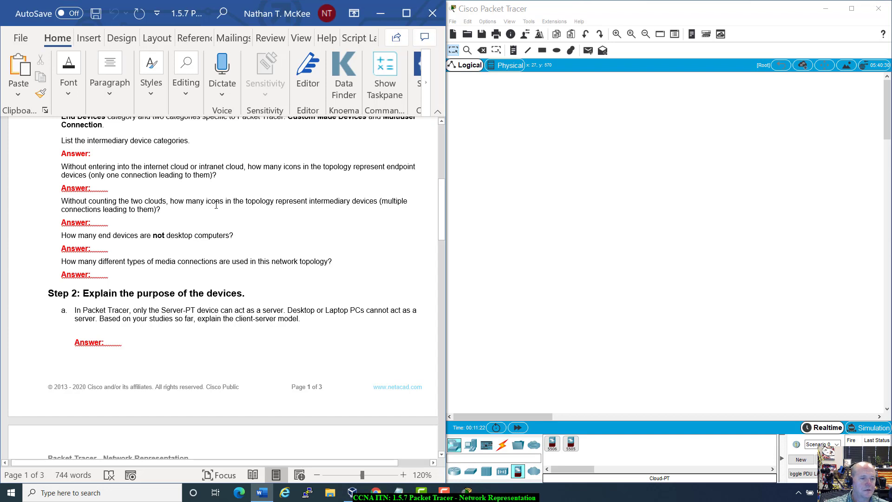
scroll(216, 205, down, 1)
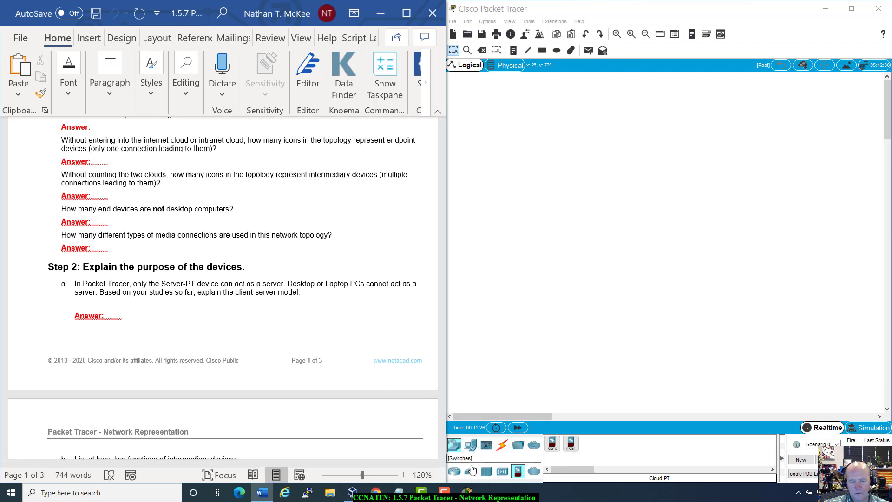
click(470, 445)
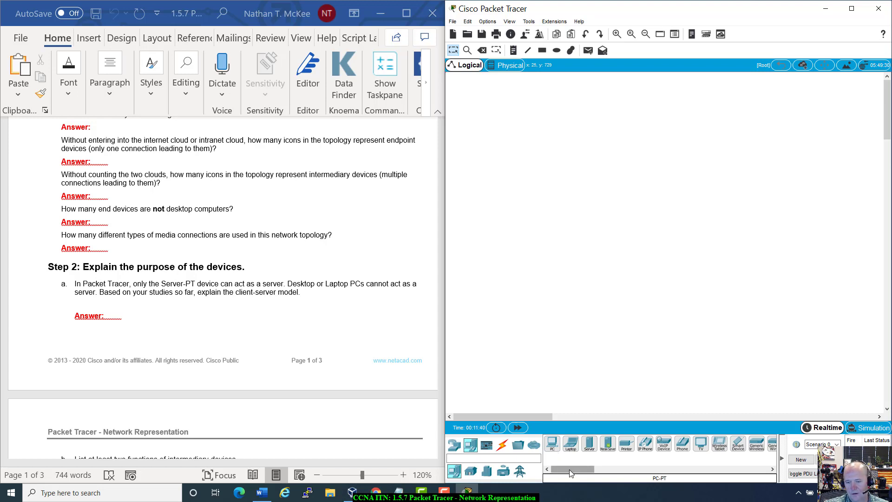
mouse_move(569, 469)
mouse_down()
mouse_move(576, 476)
mouse_move(562, 470)
mouse_up()
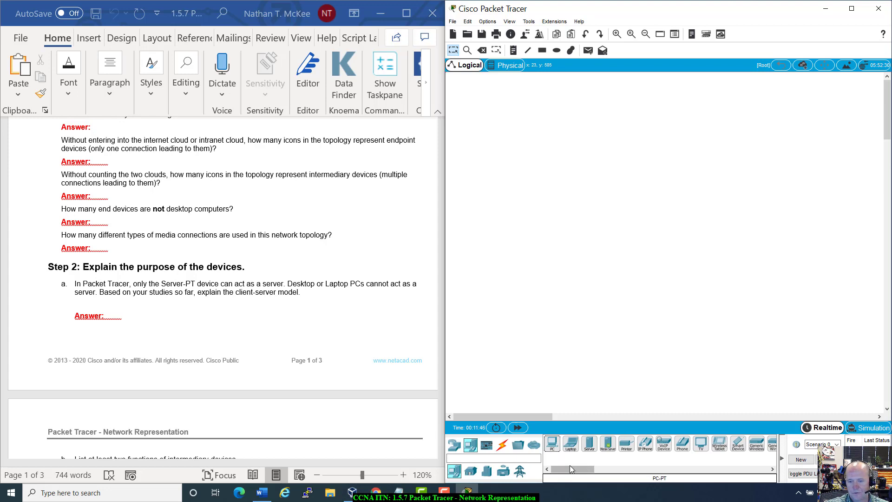
mouse_move(571, 469)
mouse_down()
mouse_move(595, 478)
mouse_move(560, 461)
mouse_up()
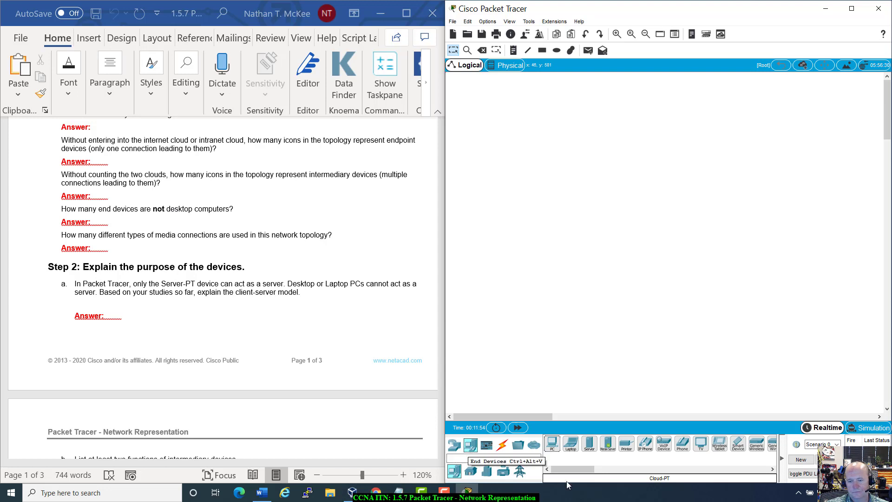
drag(572, 469, 587, 480)
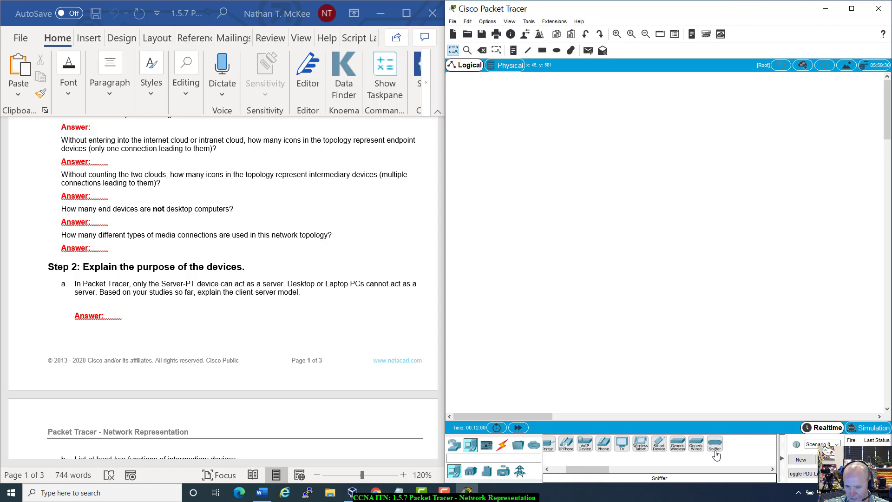
drag(601, 475, 599, 475)
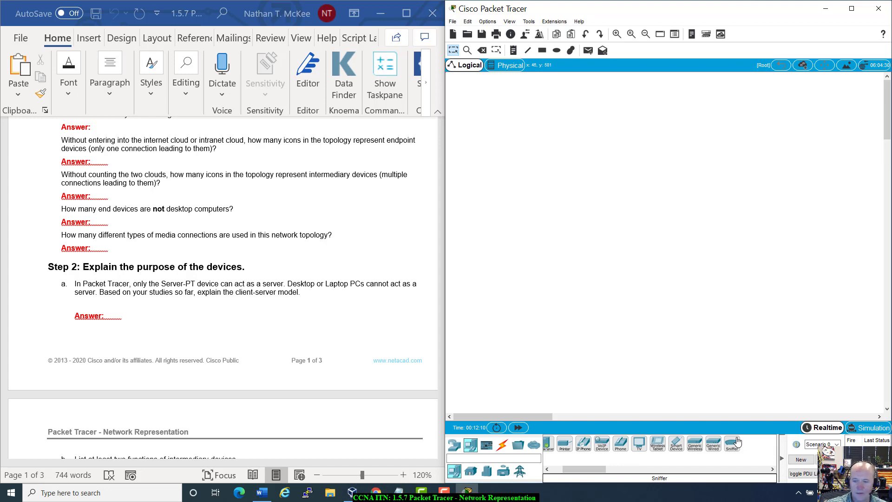
drag(586, 469, 574, 473)
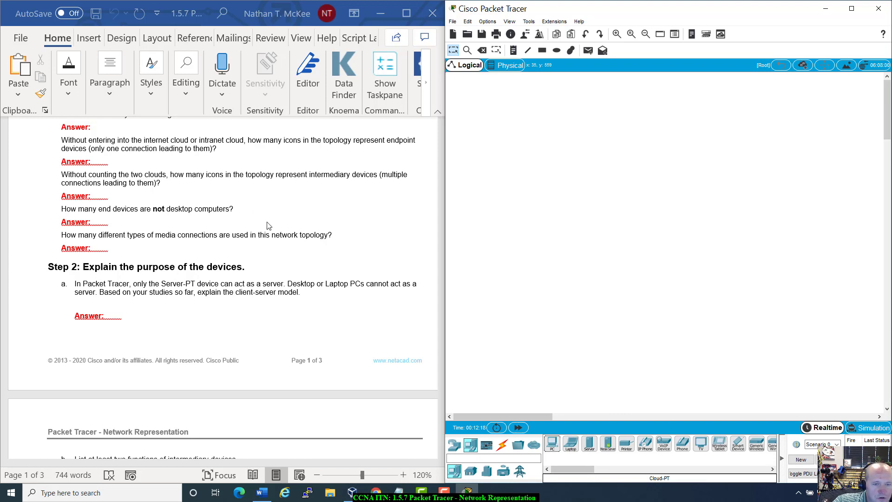
Examine the cable types in the Connections category and read the worksheet's Step 2 questions about device purposes
click(516, 446)
click(501, 445)
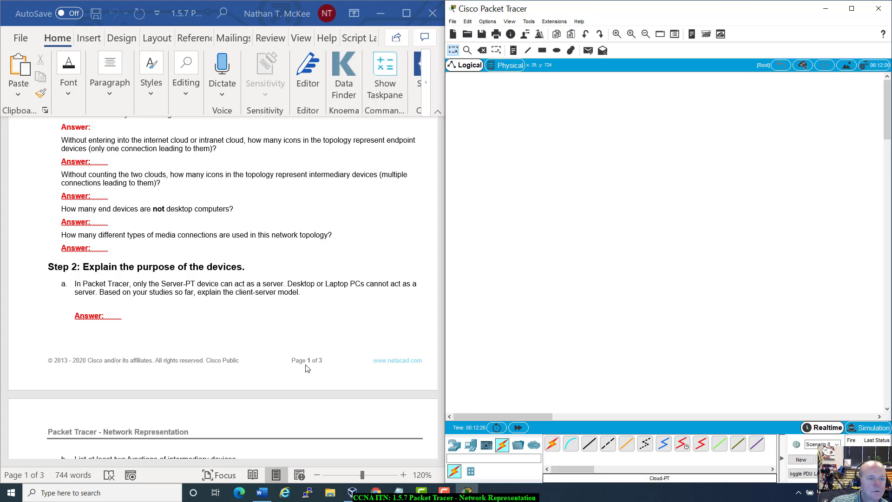
scroll(79, 263, down, 3)
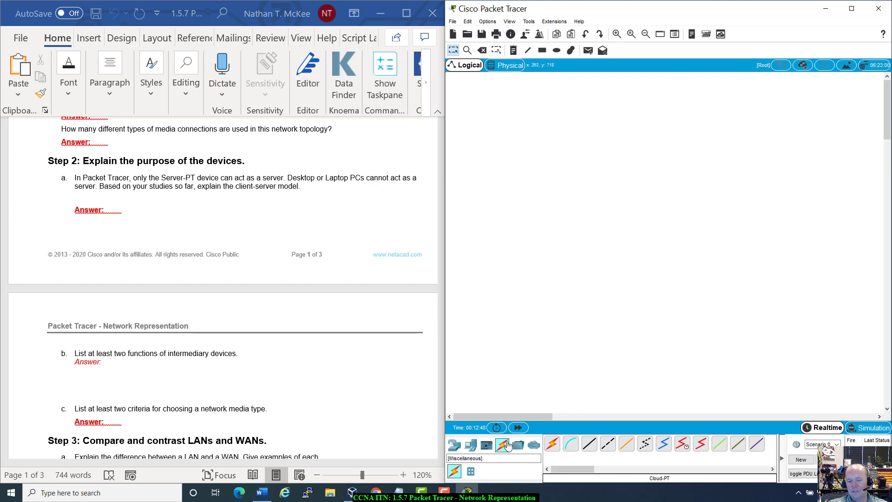
Place a PC in the logical workspace and a 2960 switch to its right
click(470, 446)
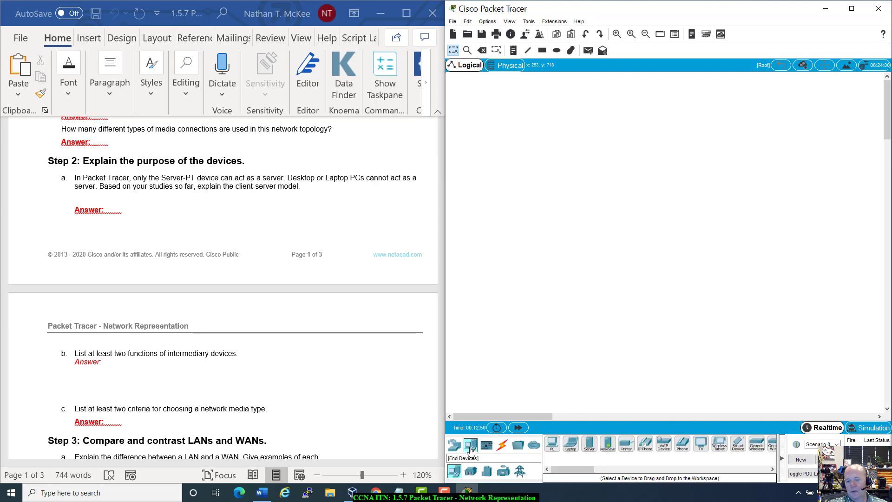
drag(552, 444, 541, 400)
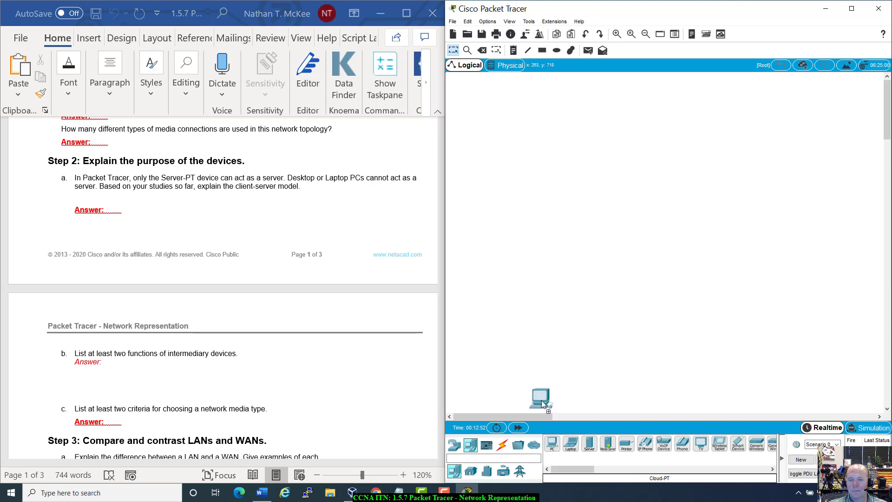
click(456, 444)
click(470, 471)
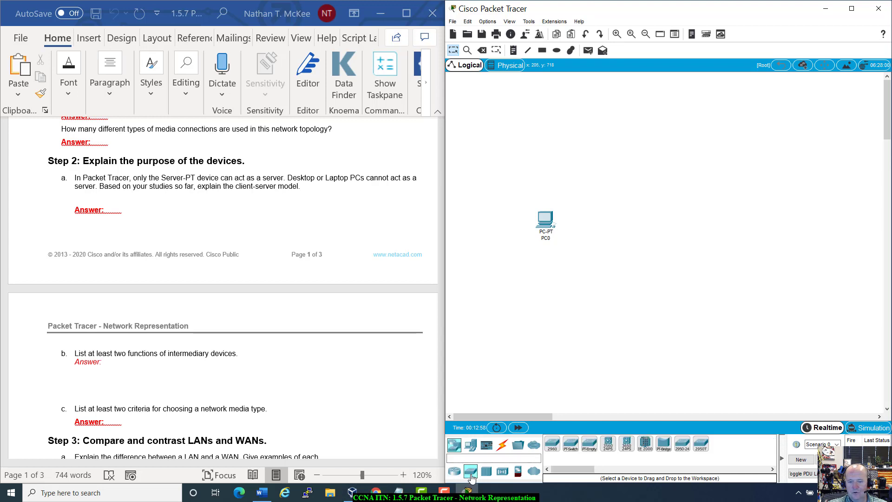
drag(553, 448, 620, 214)
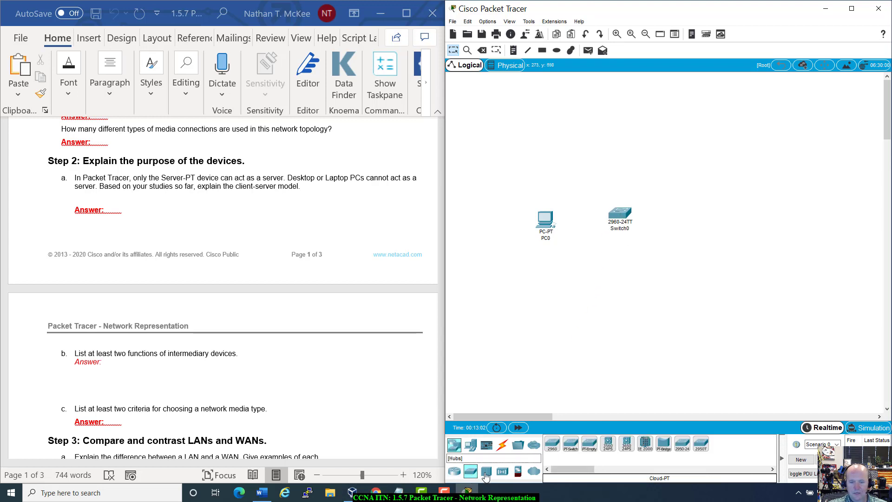
Add a Server-PT end device to the logical workspace, to the upper right of the 2960 switch
click(469, 444)
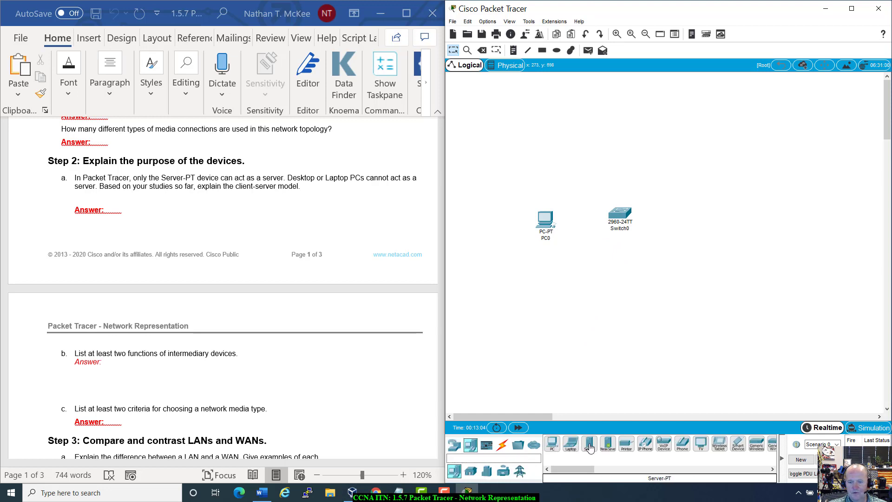
drag(589, 447, 668, 259)
drag(696, 193, 696, 191)
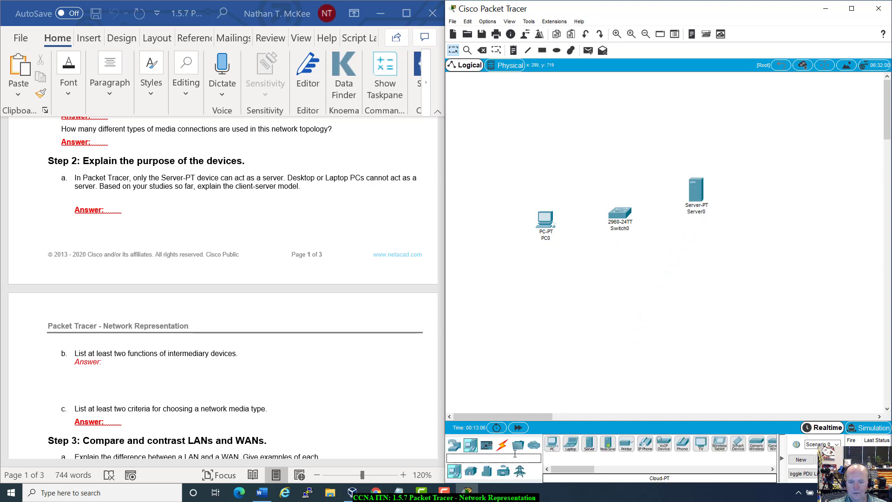
Connect the PC's FastEthernet0 port to the switch's FastEthernet0/1 port with a copper straight-through cable
click(501, 445)
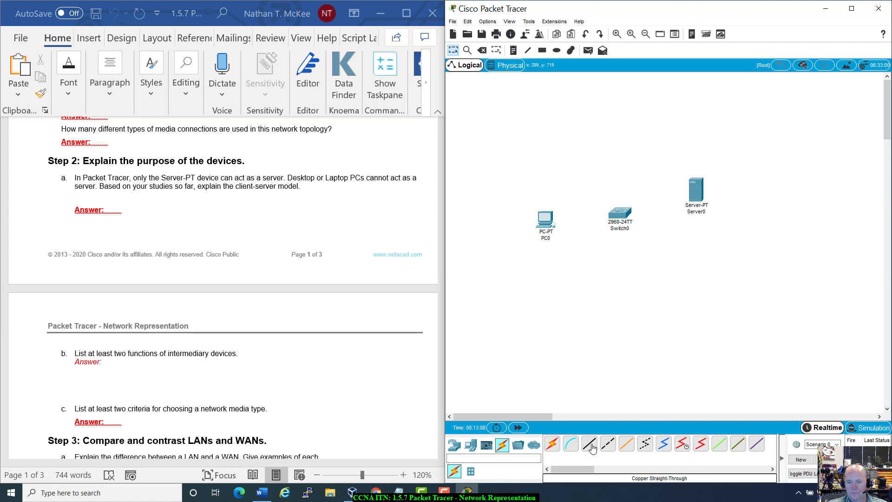
click(591, 447)
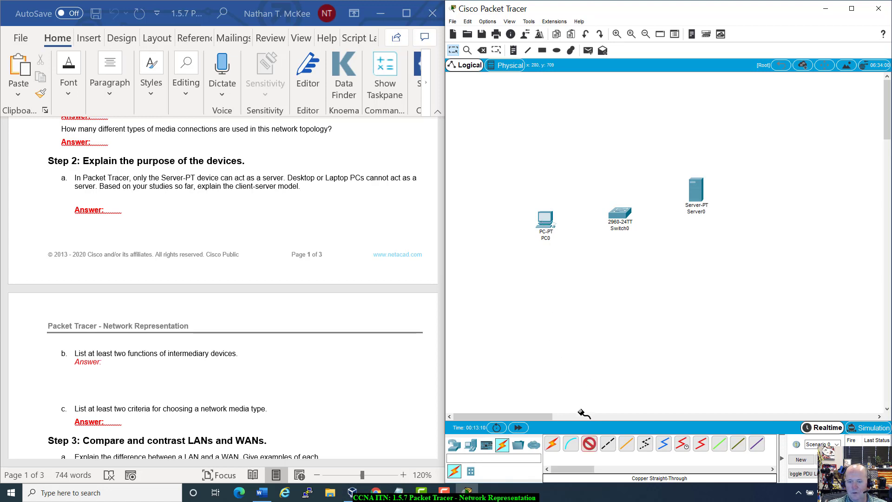
click(546, 218)
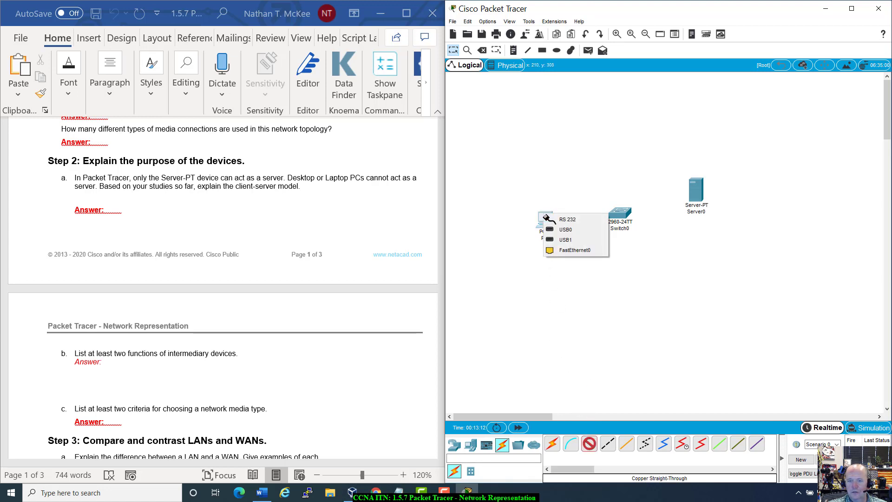
click(570, 250)
click(618, 211)
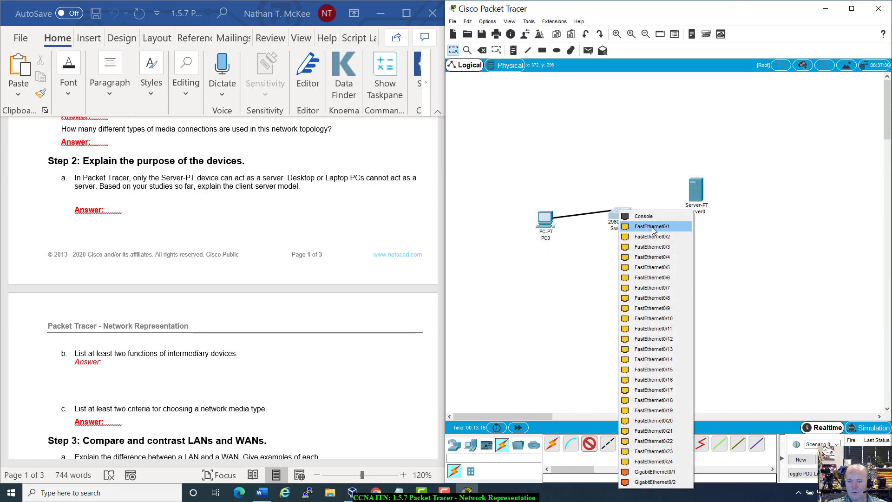
click(653, 228)
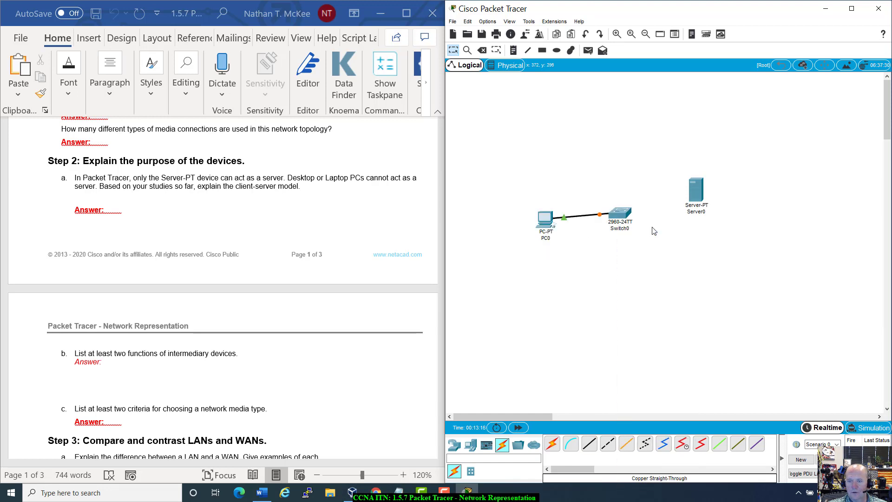
Connect the switch's FastEthernet0/2 port to the server's FastEthernet0 port with a copper straight-through cable
click(589, 443)
click(619, 217)
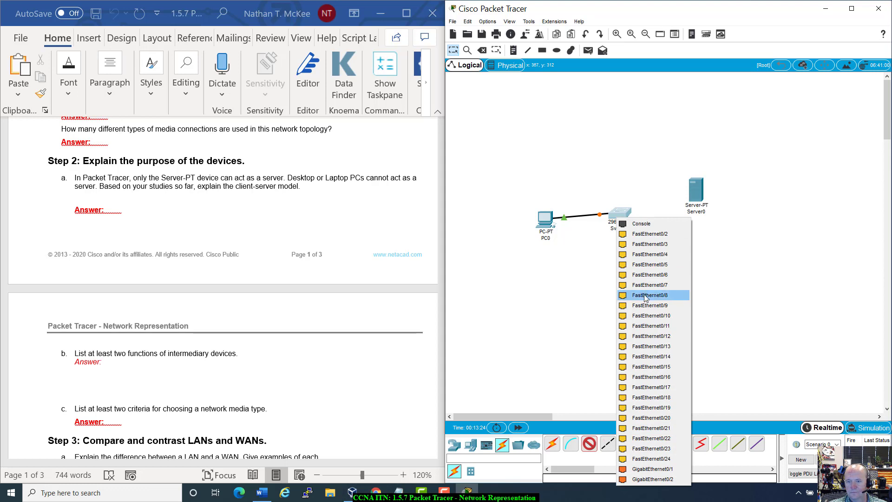
click(640, 236)
click(696, 192)
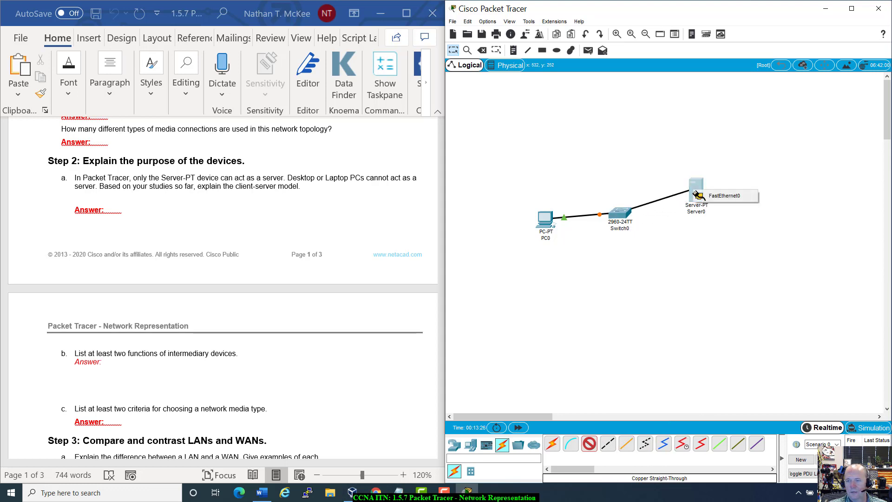
click(719, 199)
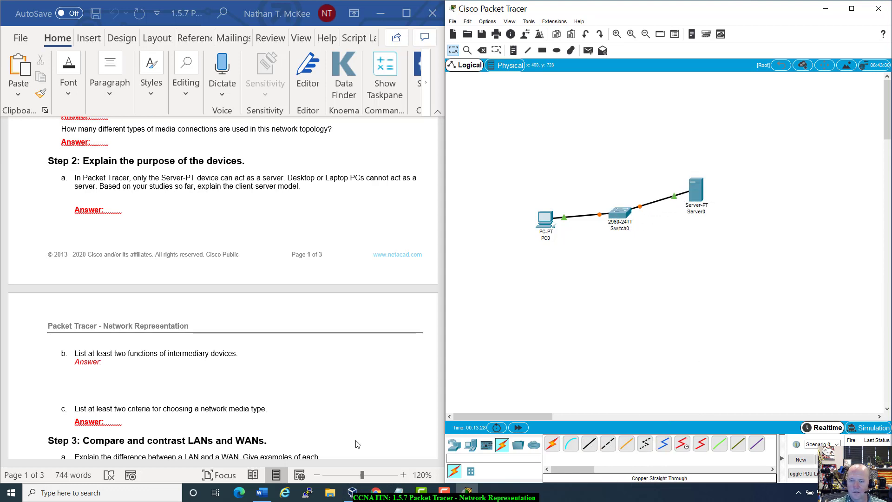
Review the PC-to-server path, the router and hub device lists, and the worksheet's remaining Step 2 and Step 3 questions
mouse_move(584, 219)
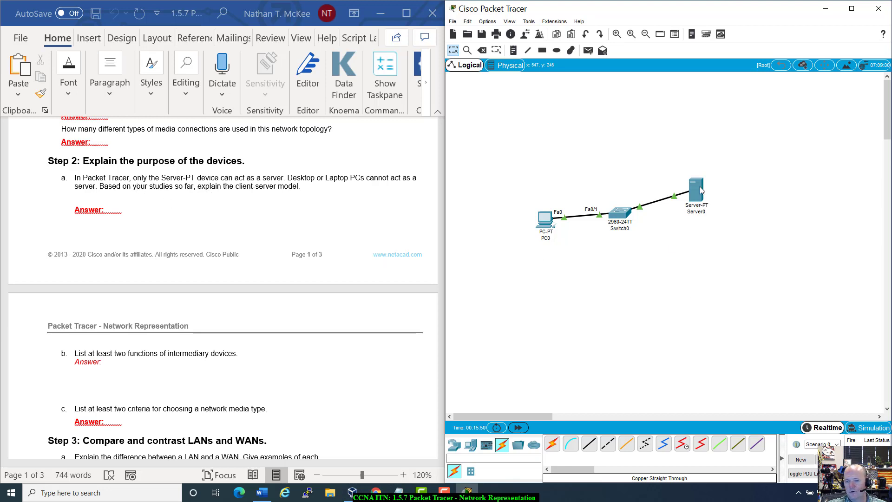
mouse_move(700, 190)
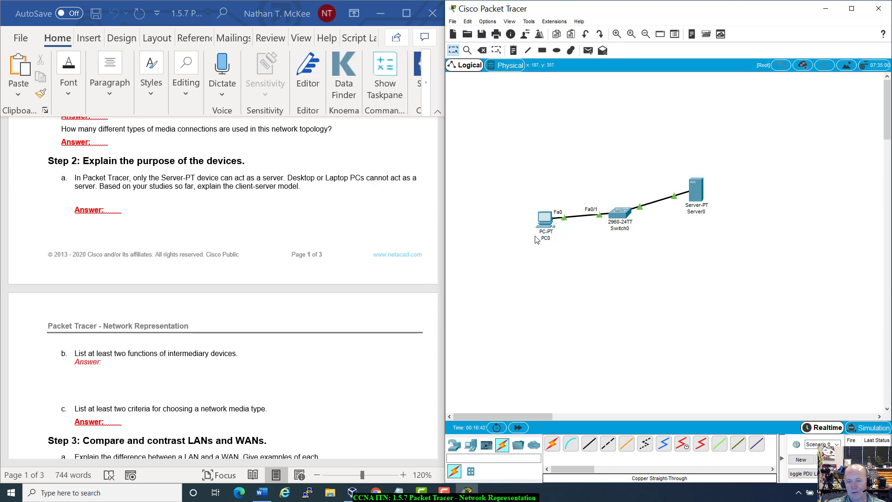
mouse_move(541, 228)
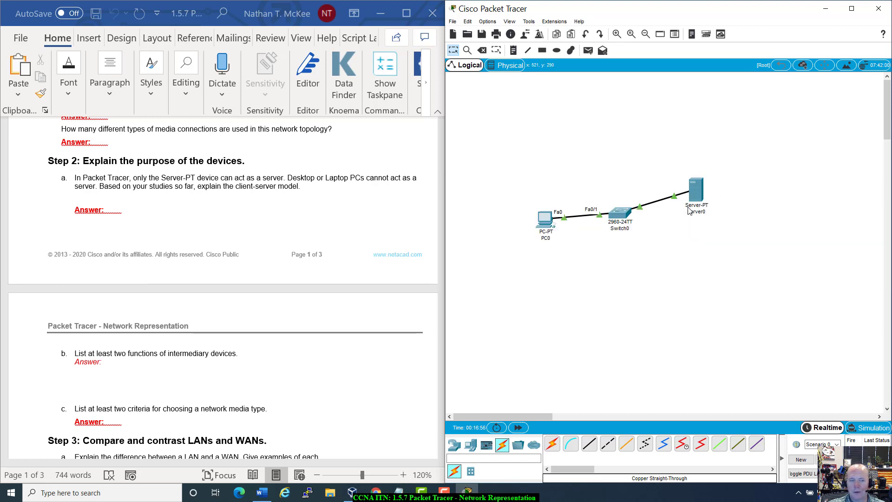
mouse_move(688, 210)
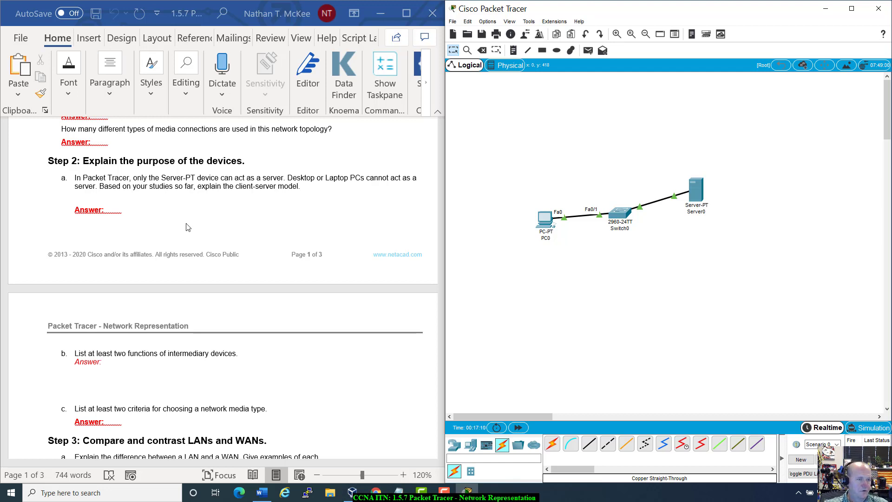
scroll(189, 226, down, 1)
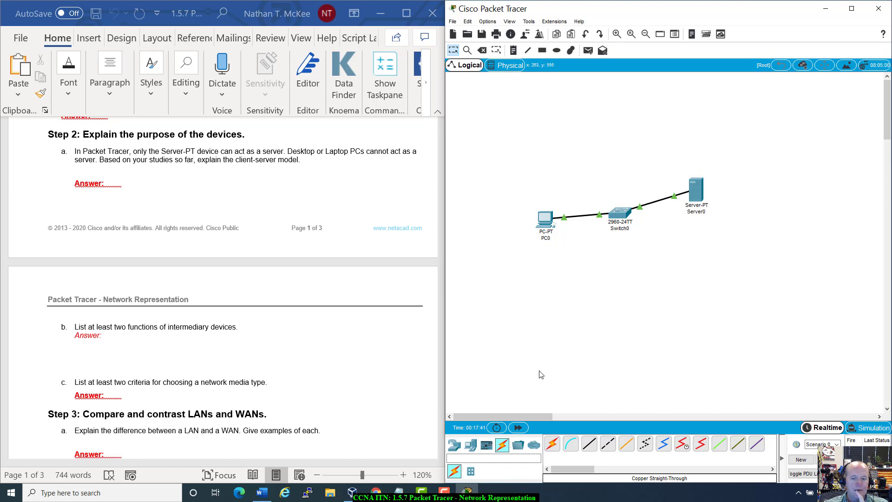
click(458, 446)
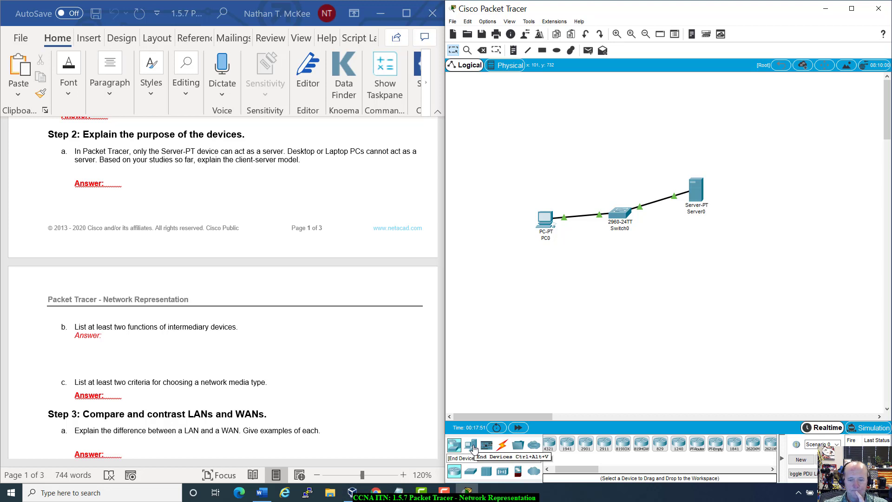
click(487, 471)
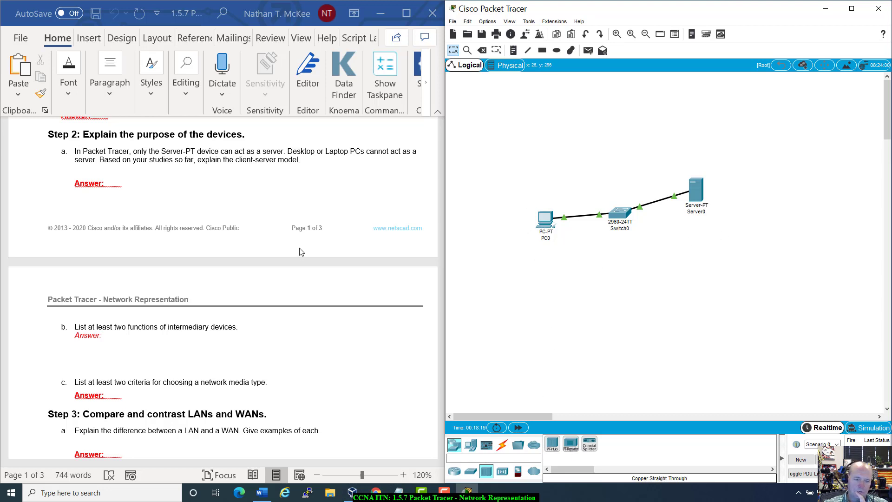
scroll(268, 327, down, 4)
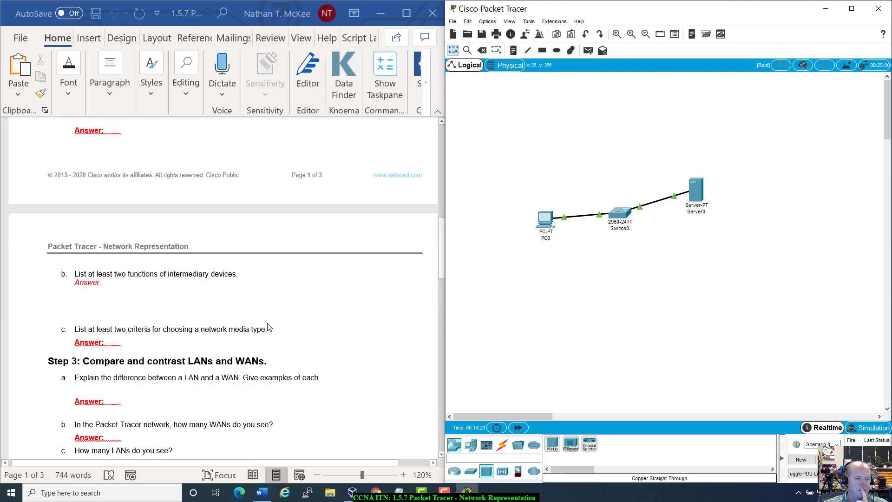
scroll(269, 327, down, 1)
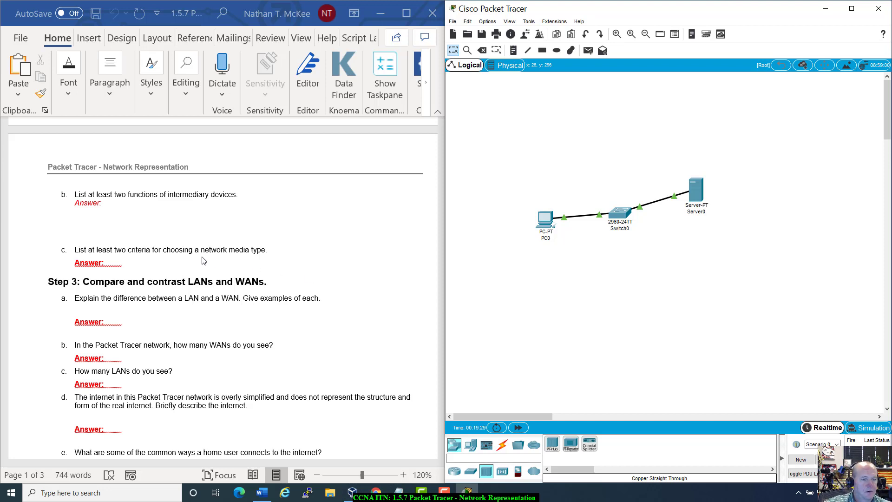
scroll(134, 263, down, 2)
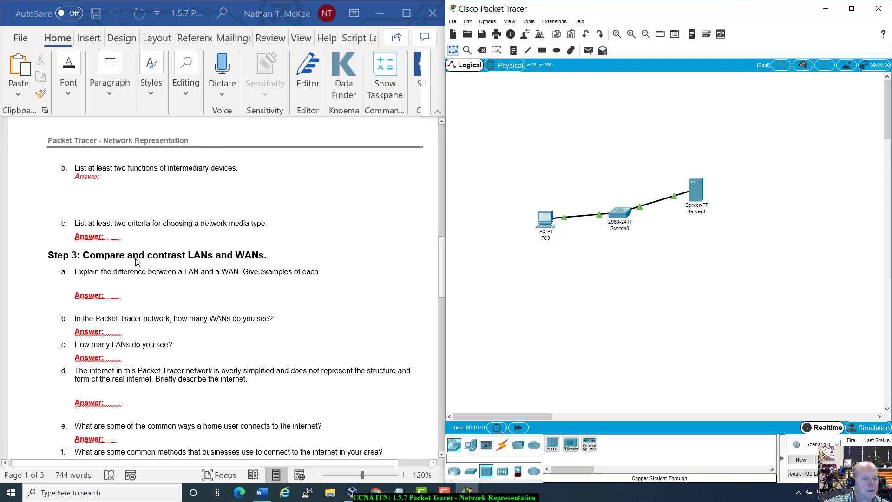
scroll(136, 263, down, 1)
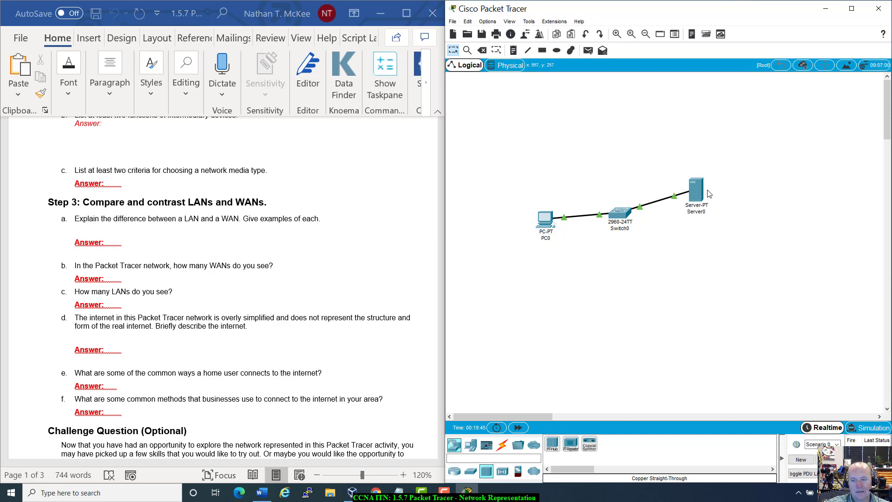
Move the server and PC to the left of the switch, server above PC, and place an ISR4321 router to the switch's right
drag(696, 190, 557, 145)
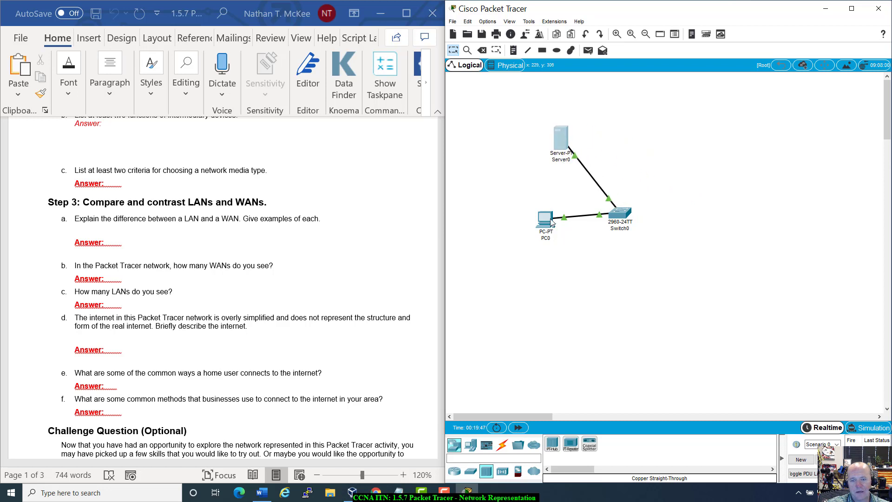
drag(551, 221, 513, 234)
drag(614, 214, 557, 202)
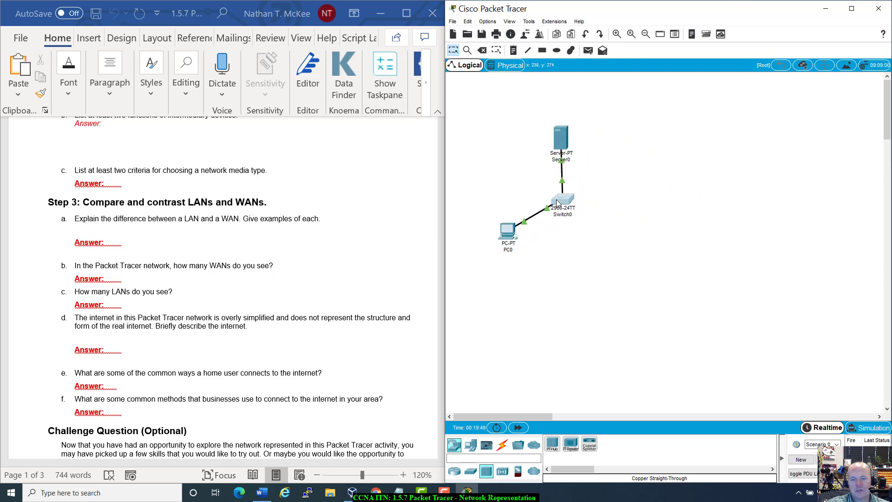
drag(555, 128, 484, 152)
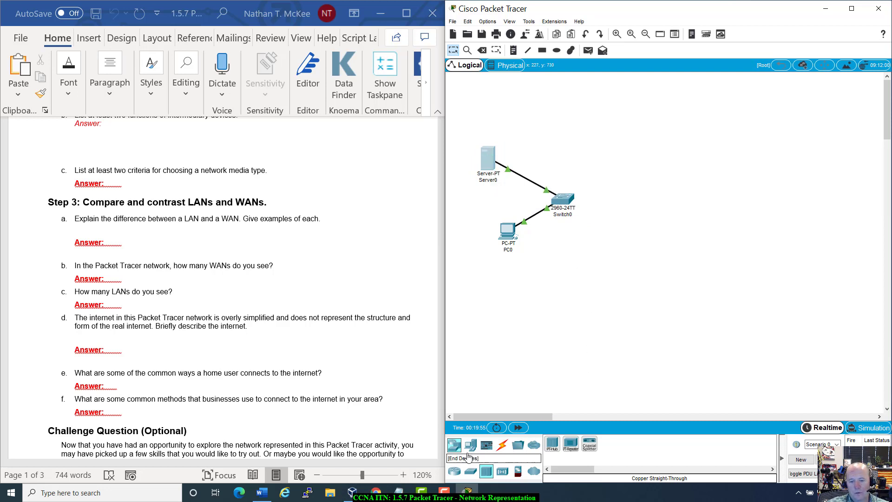
click(454, 472)
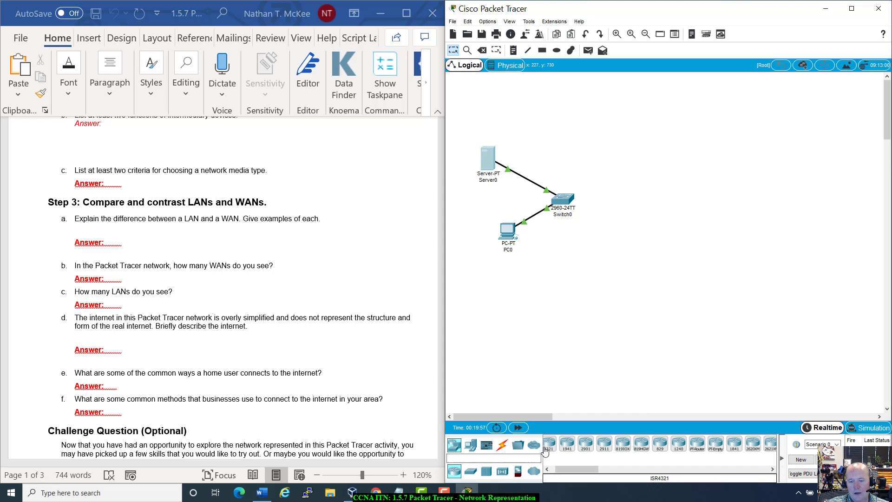
drag(548, 447, 647, 204)
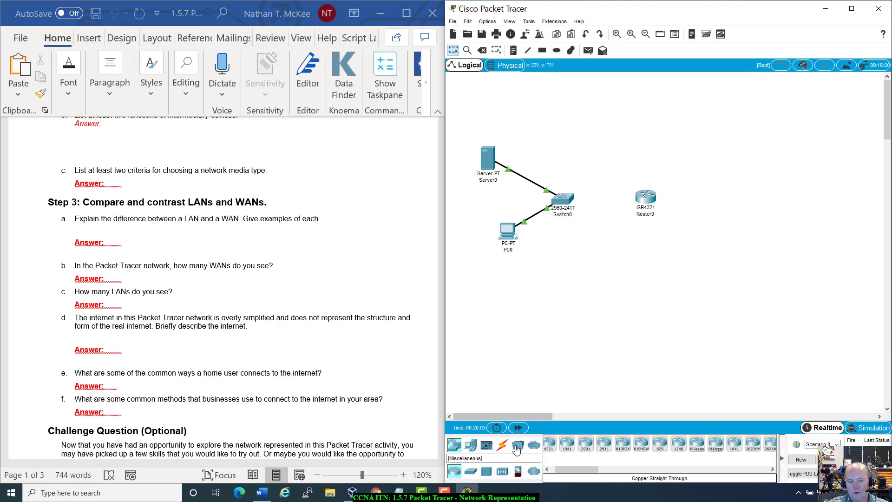
Link the switch's FastEthernet0/3 to the router's GigabitEthernet0/0/0 with a copper cross-over cable and fast-forward the simulation time
click(501, 447)
click(608, 443)
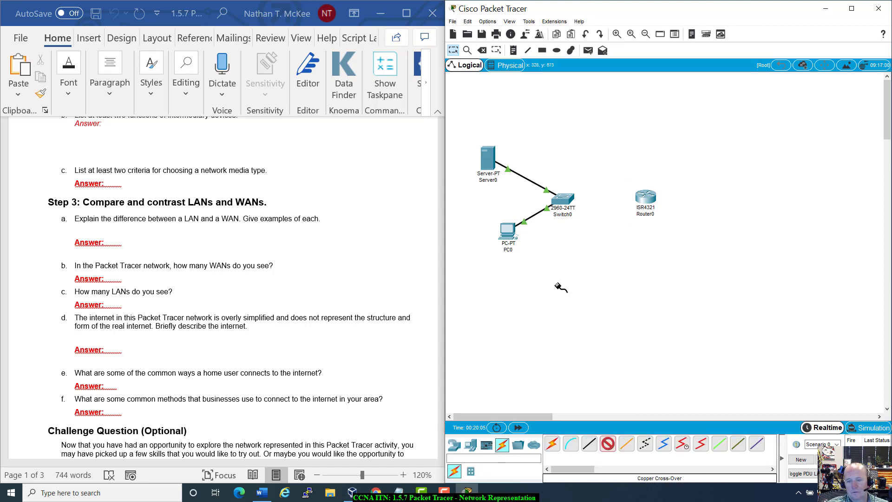
click(561, 199)
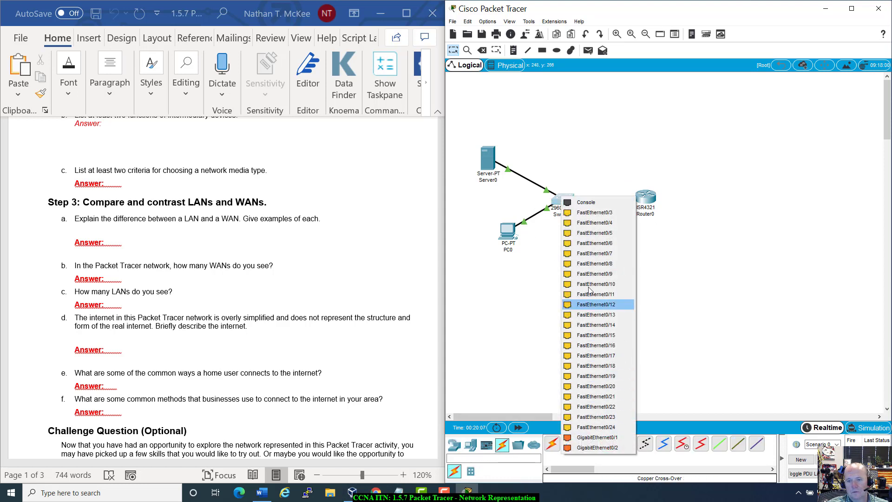
click(579, 212)
click(645, 199)
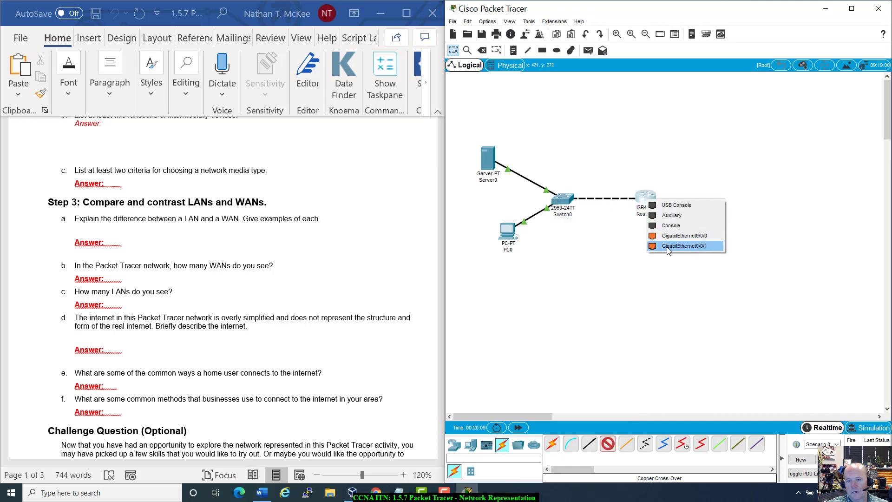
click(672, 236)
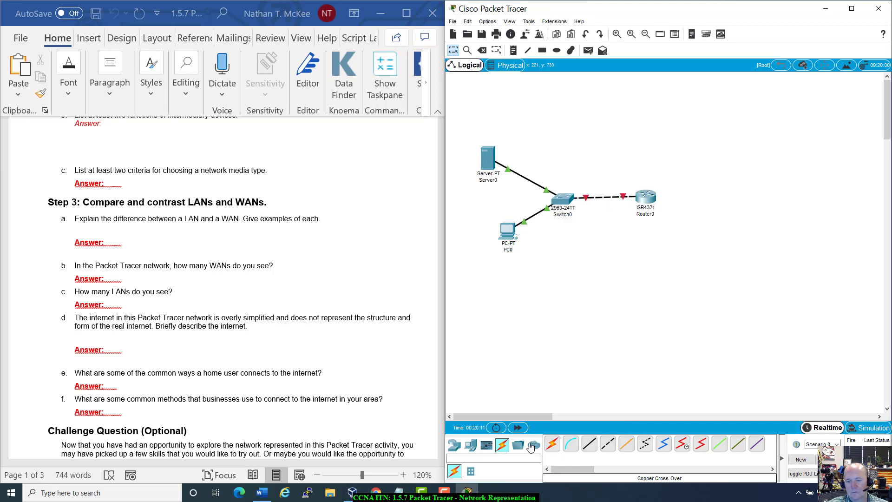
click(518, 427)
click(517, 427)
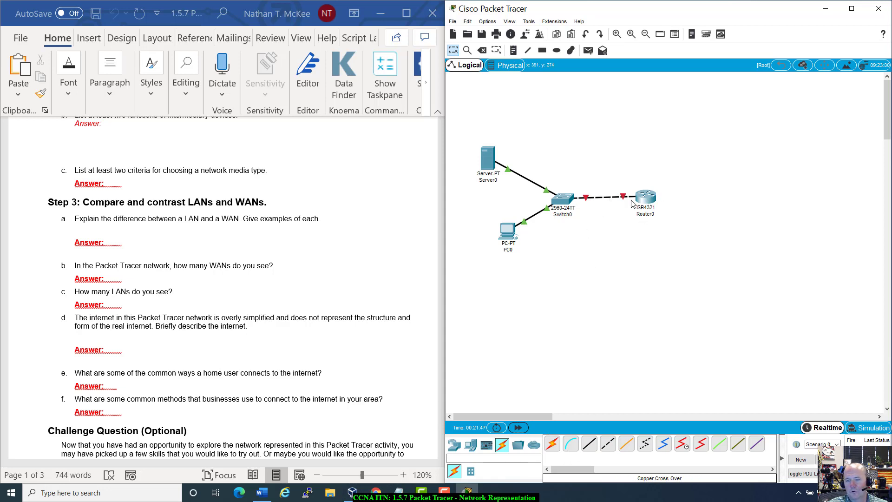
Shift the router slightly closer to the switch and place a second ISR4321 router to its right
mouse_move(645, 198)
mouse_down()
mouse_move(622, 201)
mouse_move(634, 202)
mouse_up()
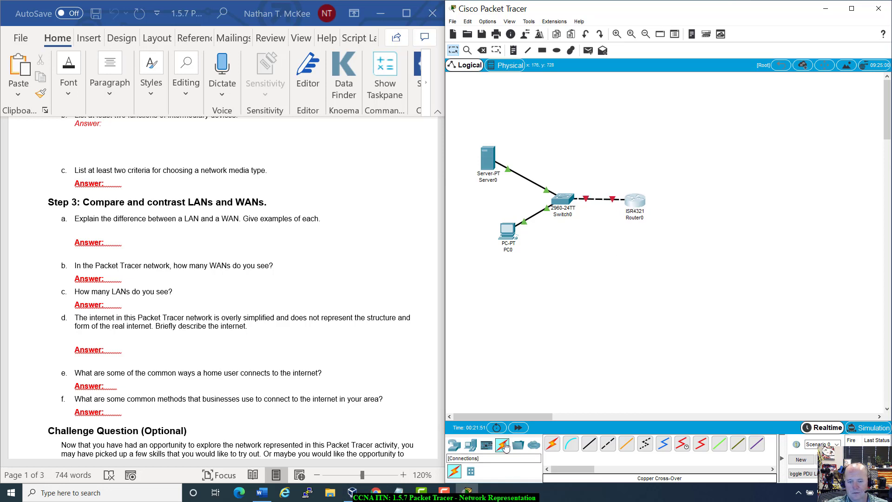
click(454, 445)
click(549, 445)
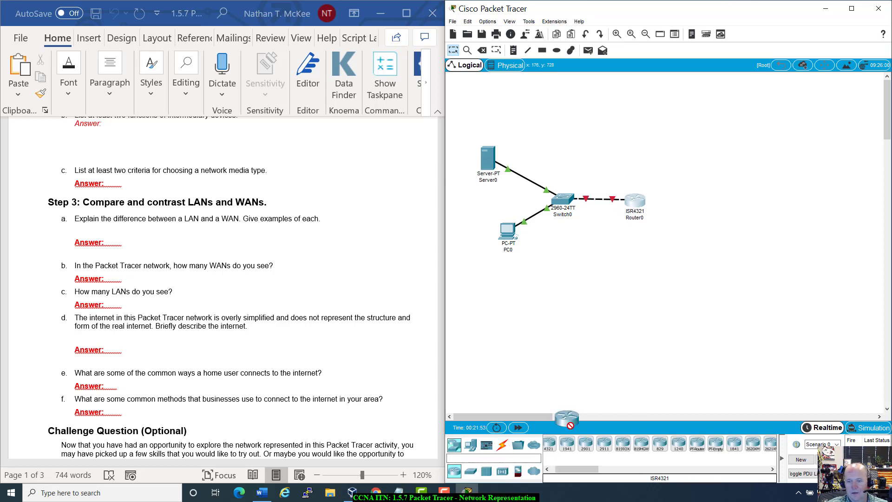
click(702, 213)
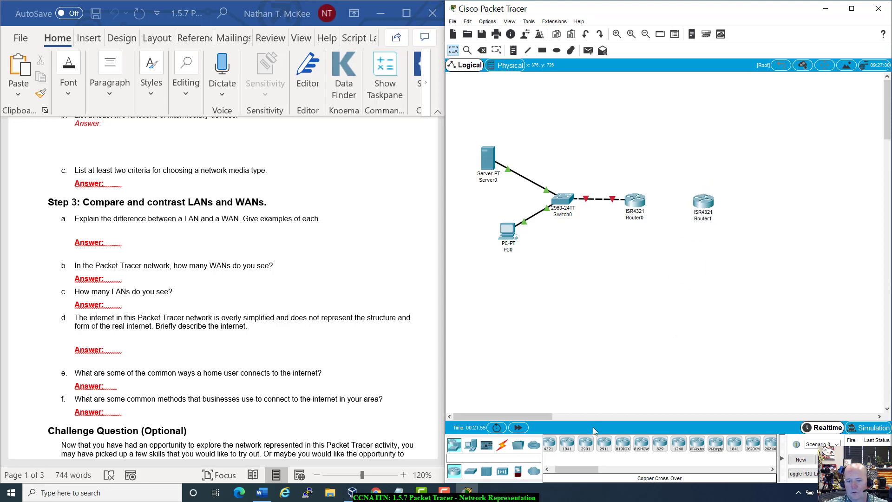
Try to connect a serial DTE cable to GigabitEthernet0/0/1 on Router0
click(502, 451)
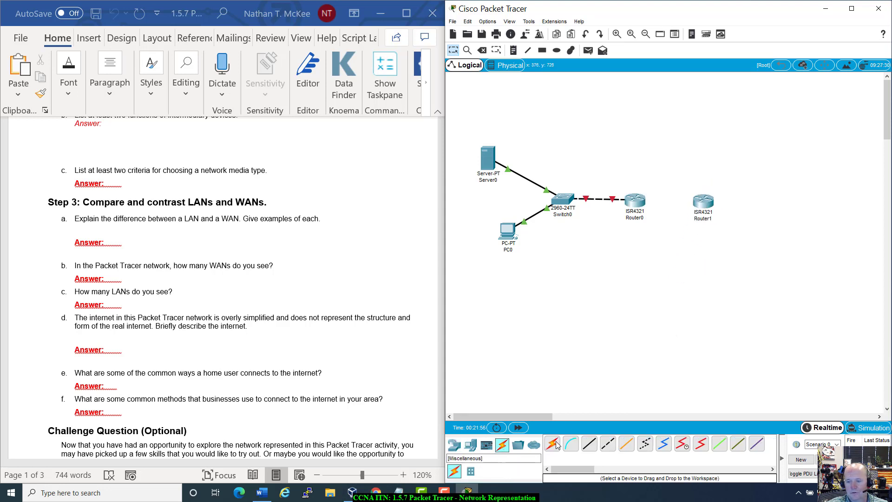
click(699, 447)
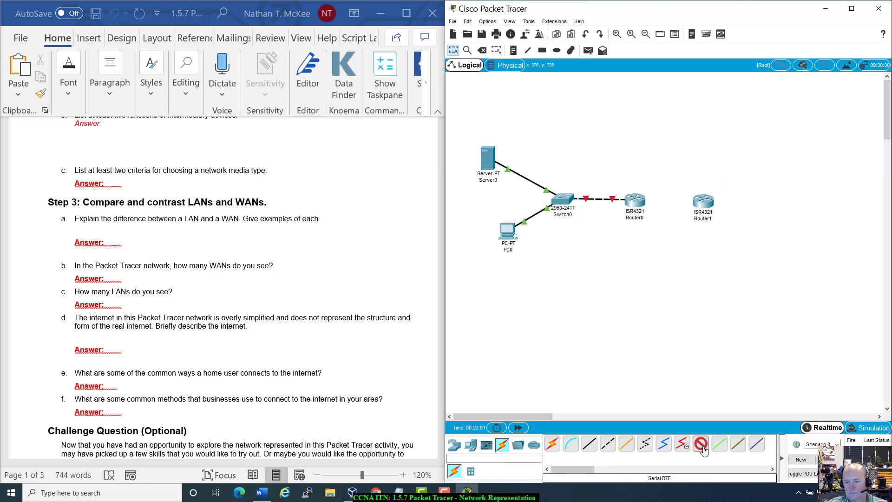
click(636, 198)
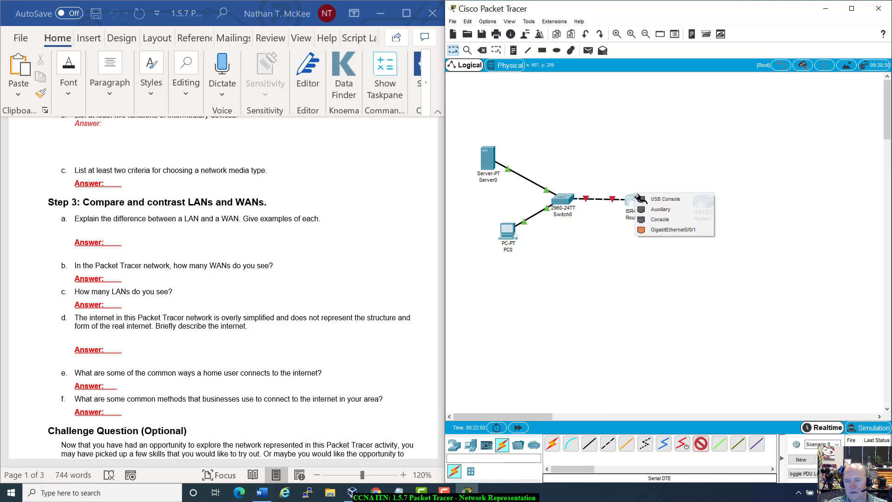
click(663, 230)
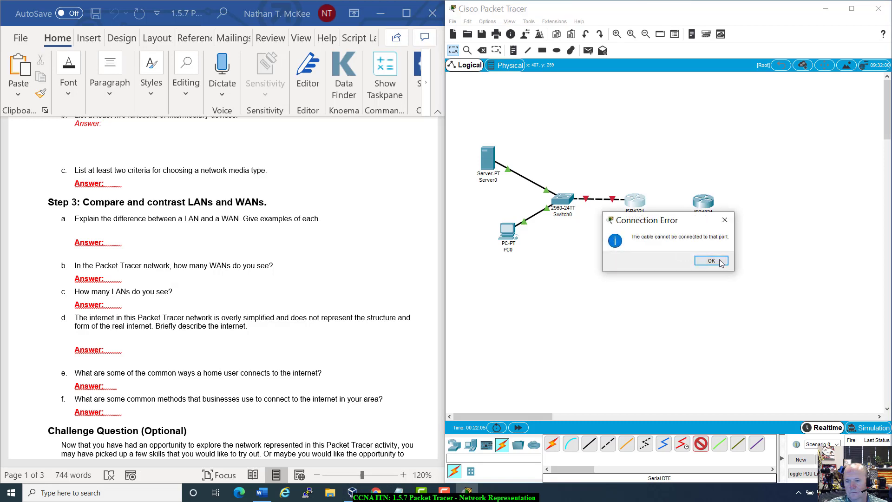
click(711, 262)
click(643, 204)
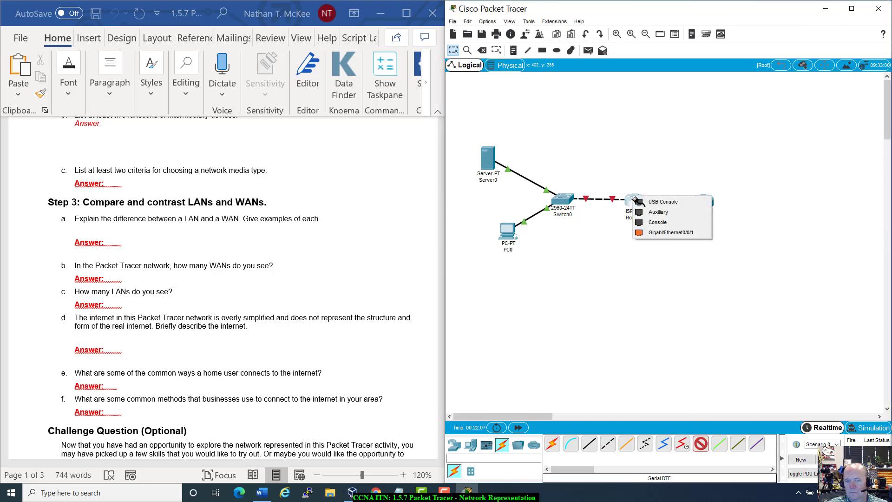
click(664, 231)
click(701, 264)
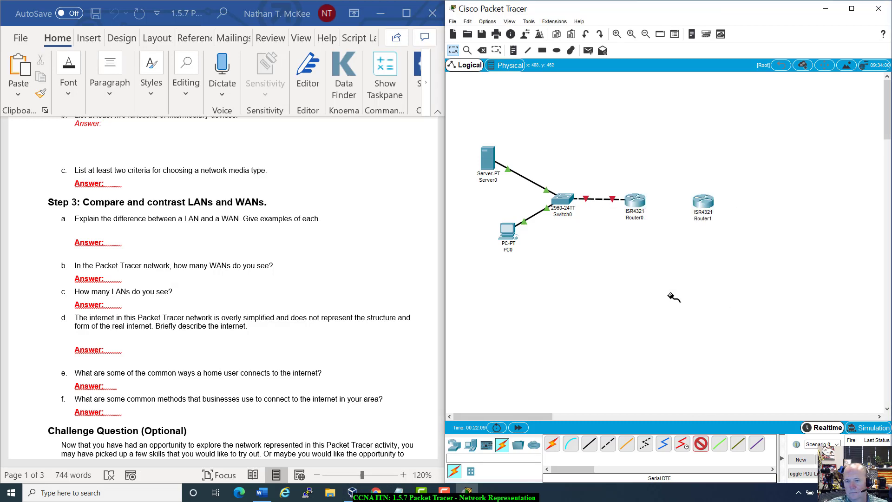
key(Escape)
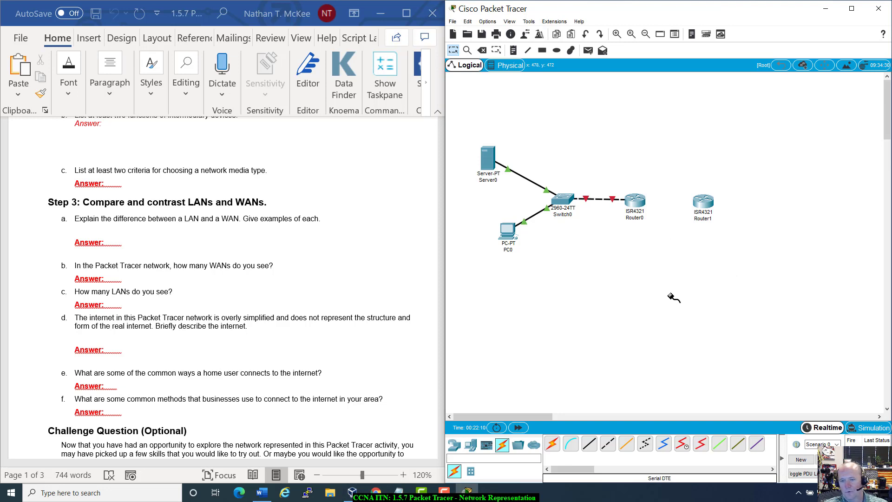
Link Router0's GigabitEthernet0/0/1 to Router1's GigabitEthernet0/0/0 with a copper straight-through cable
click(590, 444)
click(637, 203)
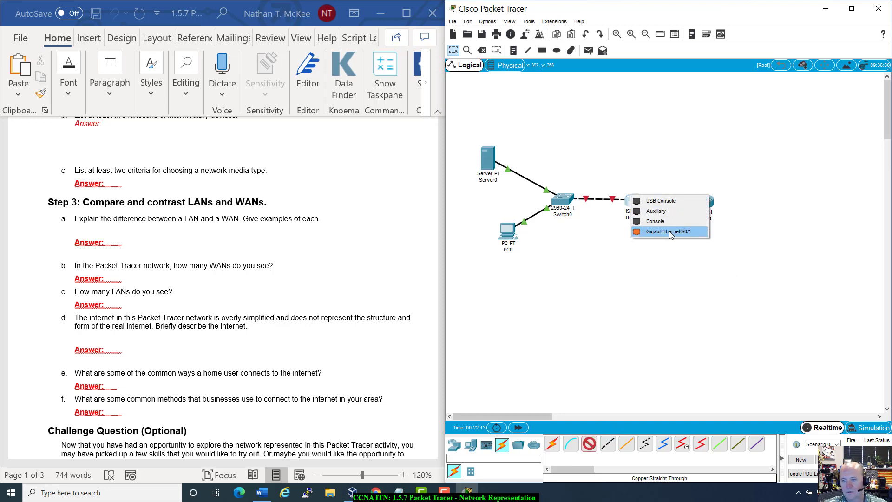
click(699, 201)
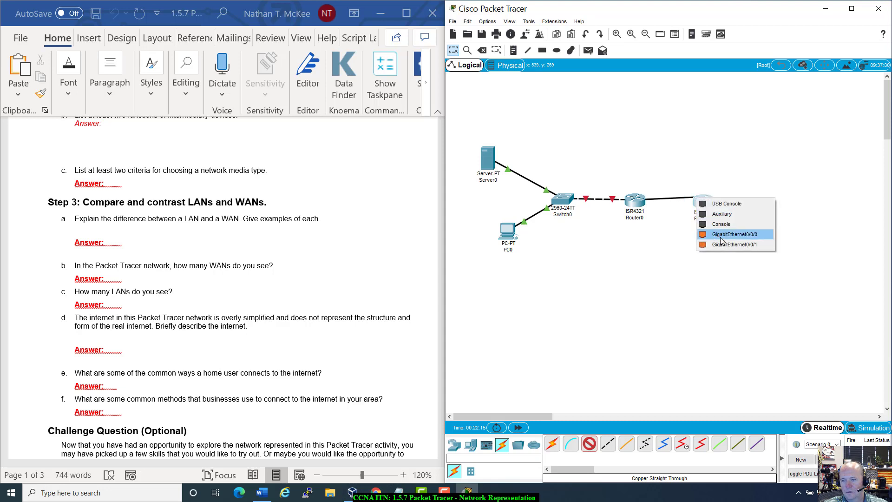
click(728, 236)
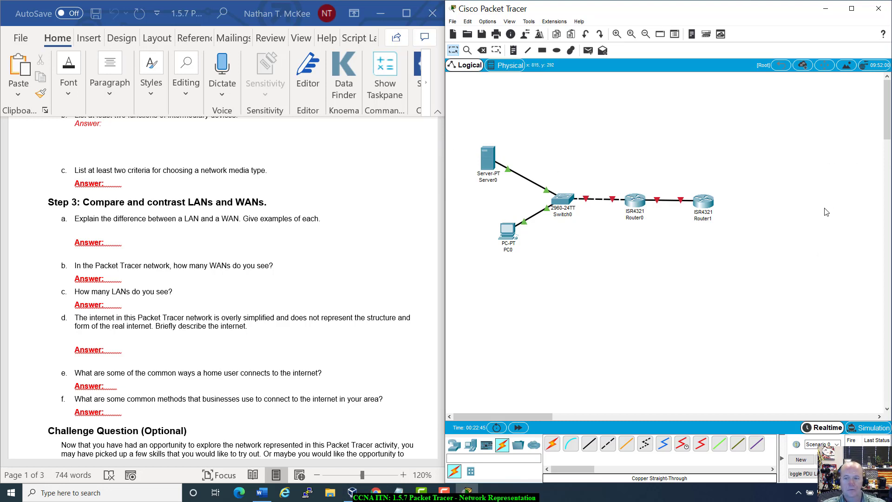
Enlarge Router0's physical device view and try to install a NIM-2T module in an empty slot
mouse_move(631, 201)
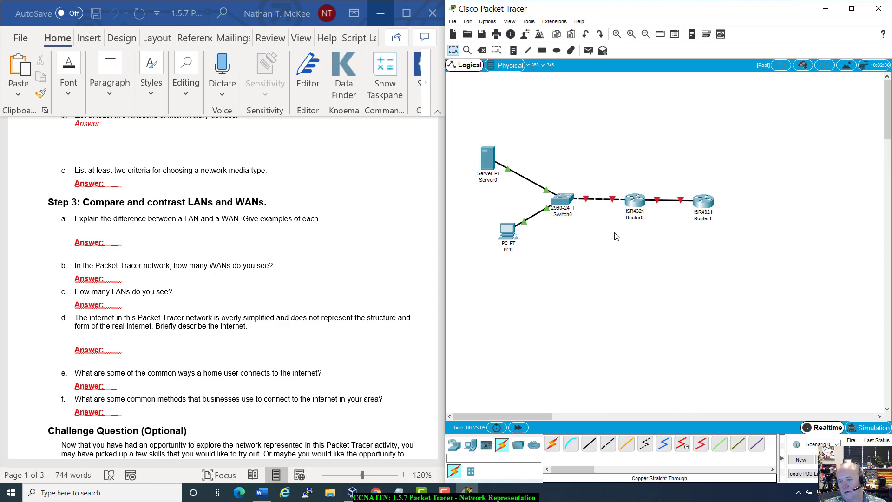
click(636, 201)
drag(472, 104, 608, 128)
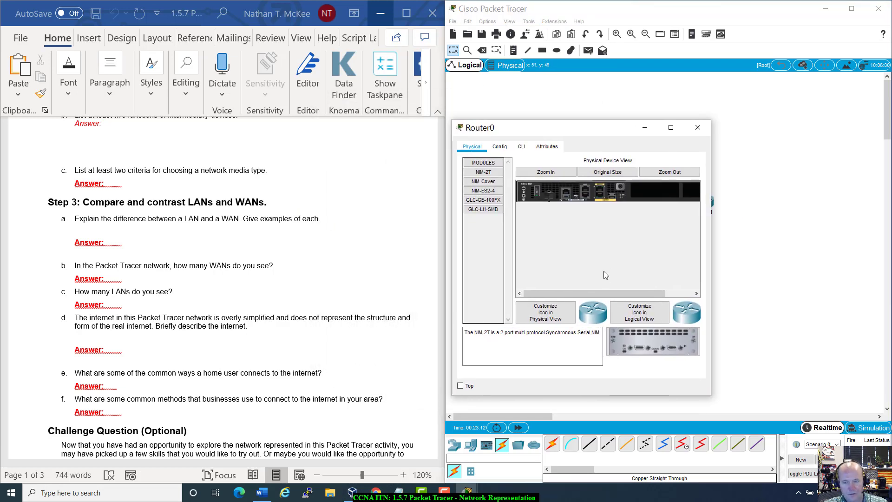
click(566, 172)
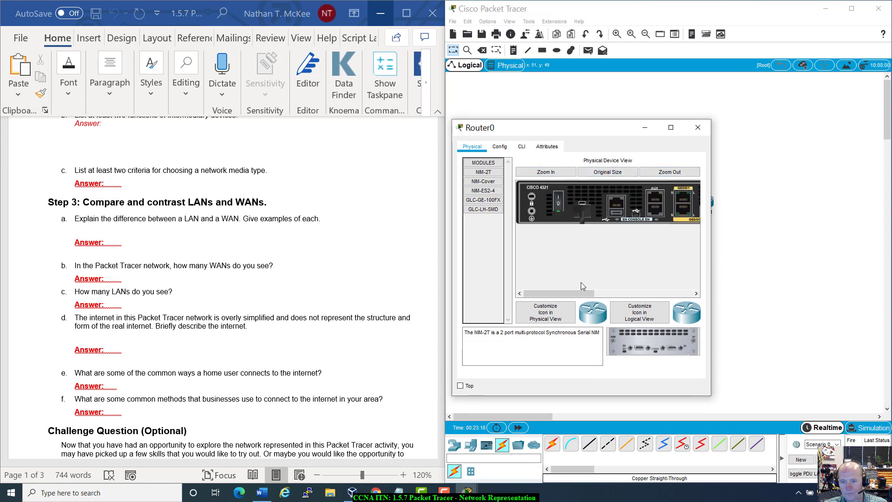
click(609, 293)
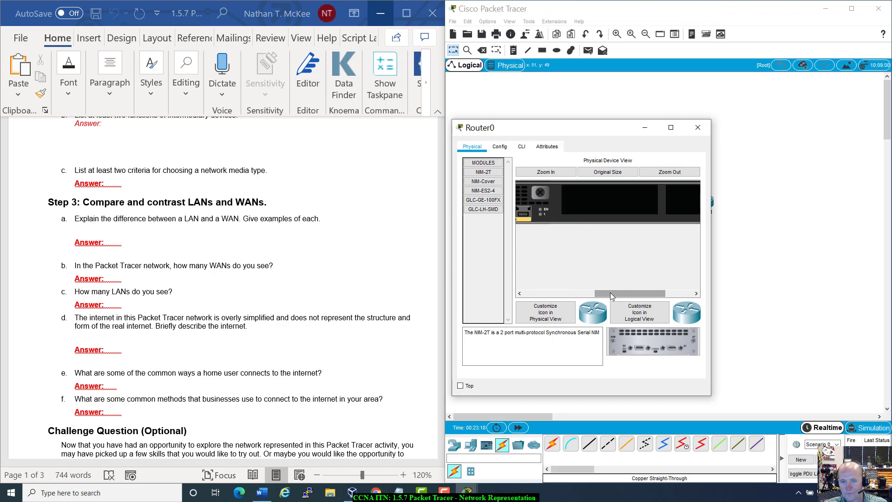
drag(612, 293, 649, 302)
drag(651, 339, 633, 193)
click(490, 252)
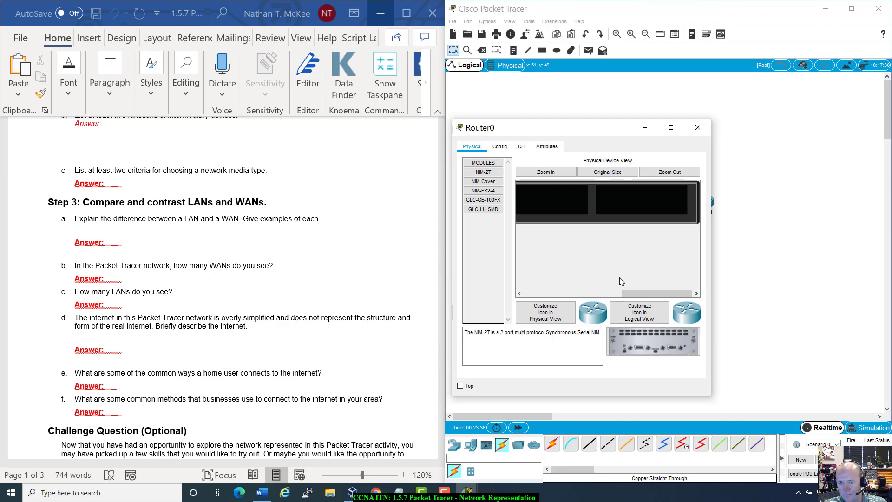
Examine Router0's Gigabit Ethernet ports and empty module slots against the topology, and close its device window
drag(645, 293, 571, 250)
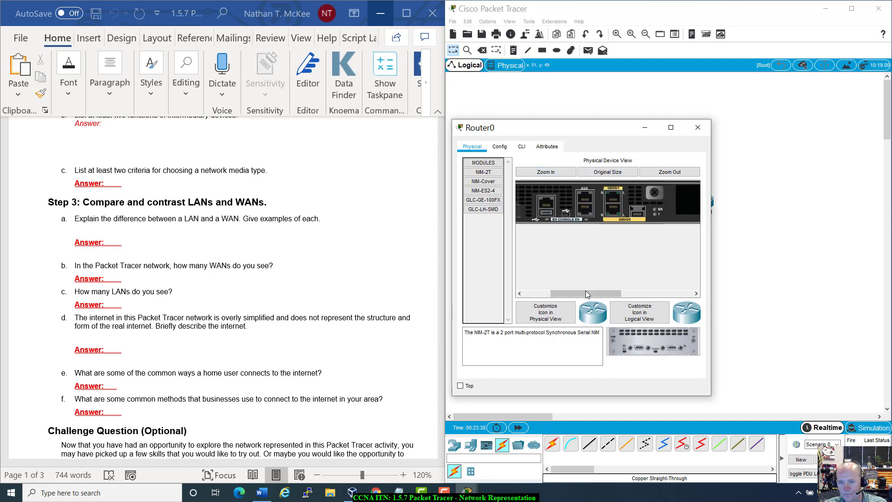
drag(586, 294, 575, 294)
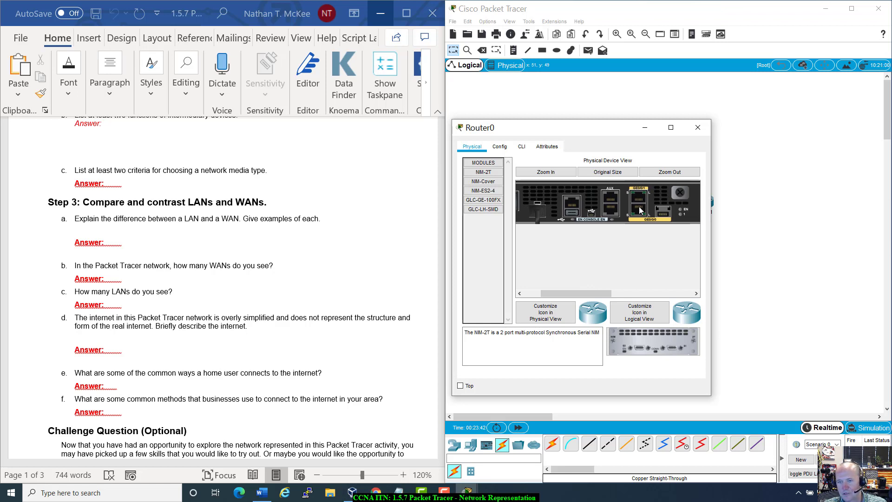
drag(571, 293, 652, 295)
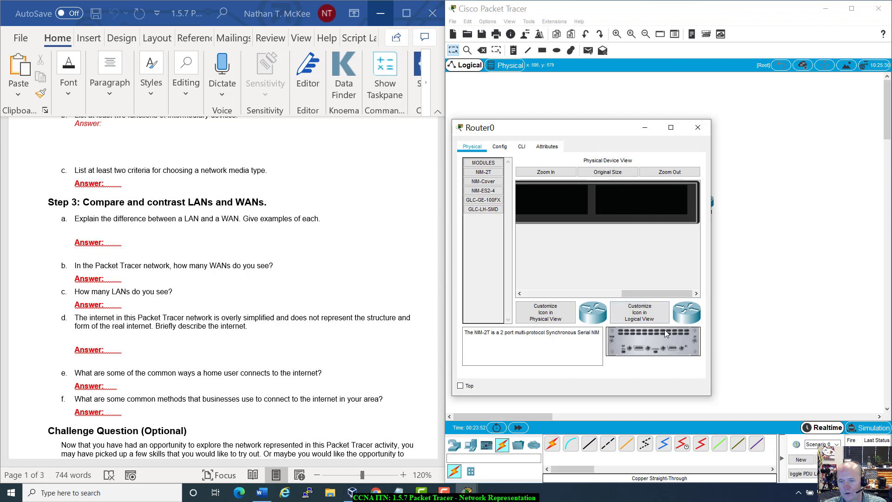
drag(645, 292, 576, 292)
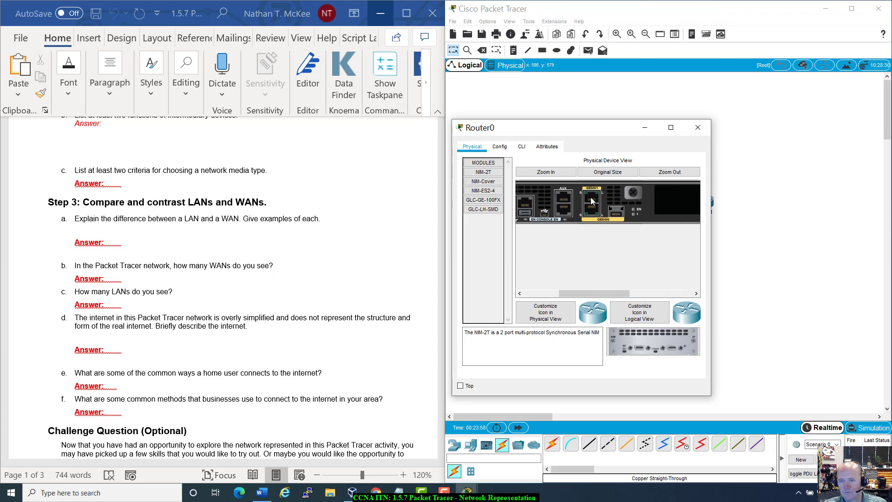
drag(576, 127, 734, 267)
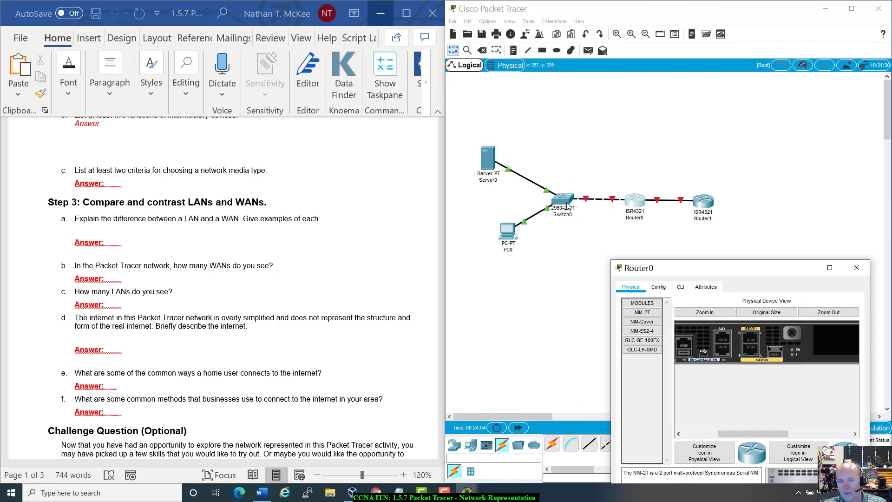
drag(769, 269, 709, 128)
click(804, 116)
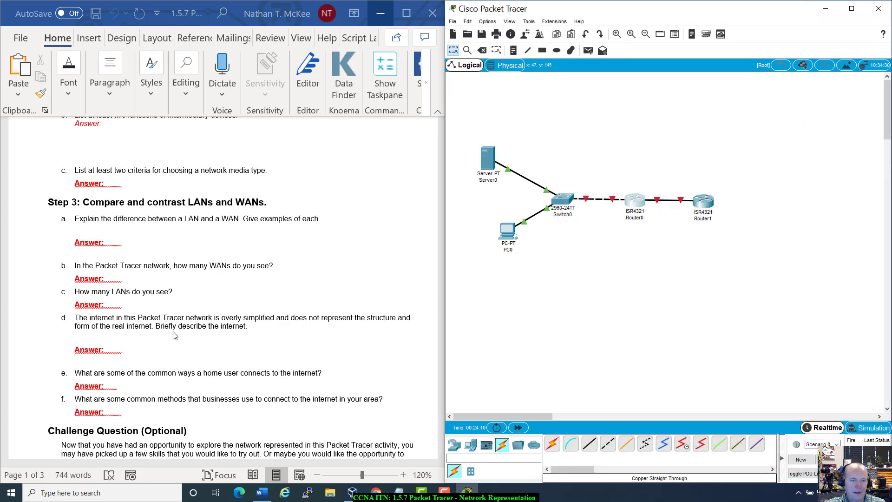
Switch to the Word worksheet and select the word WAN in Step 3 question a
click(245, 223)
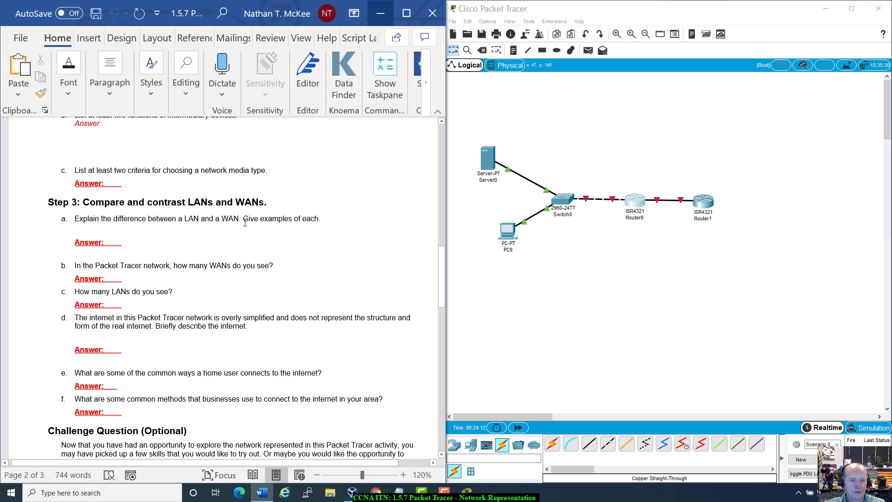
drag(238, 218, 222, 219)
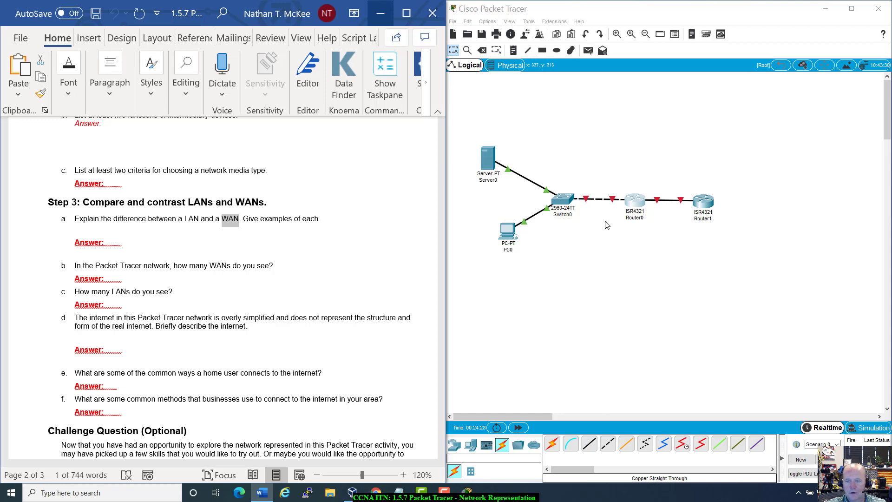
In Packet Tracer, delete Router0 between the switch and Router1, together with its cable links
click(681, 205)
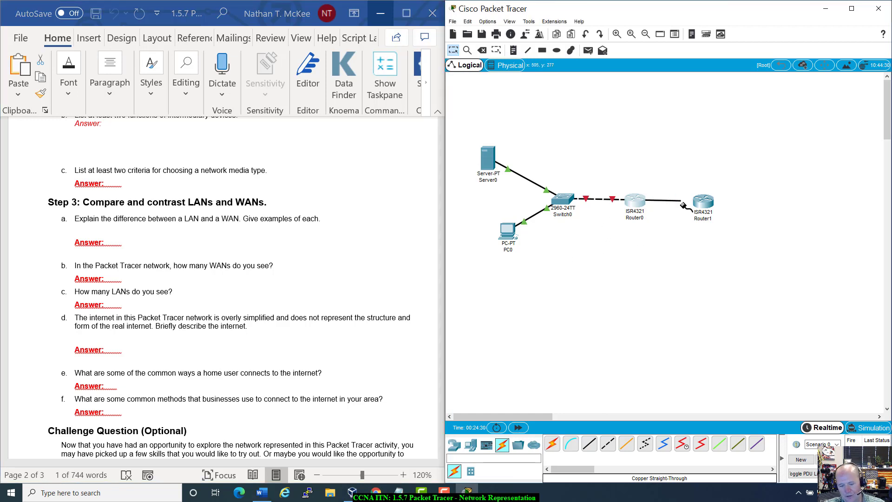
key(Delete)
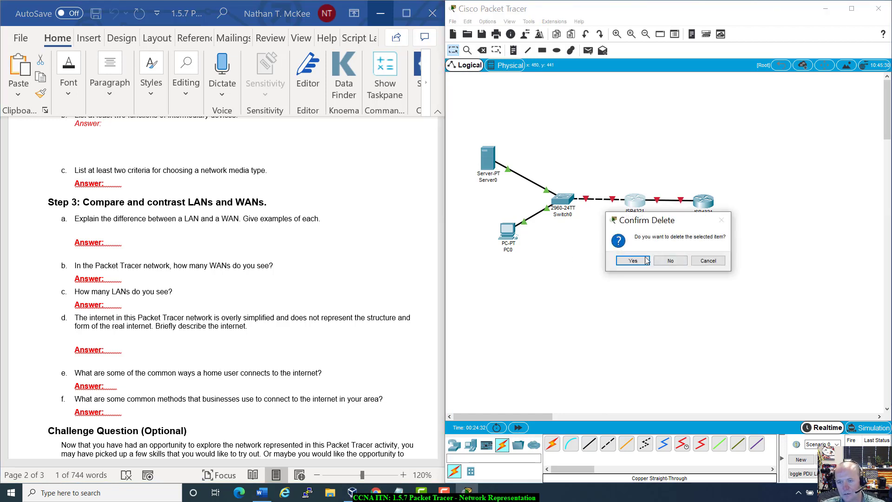
click(633, 259)
key(Escape)
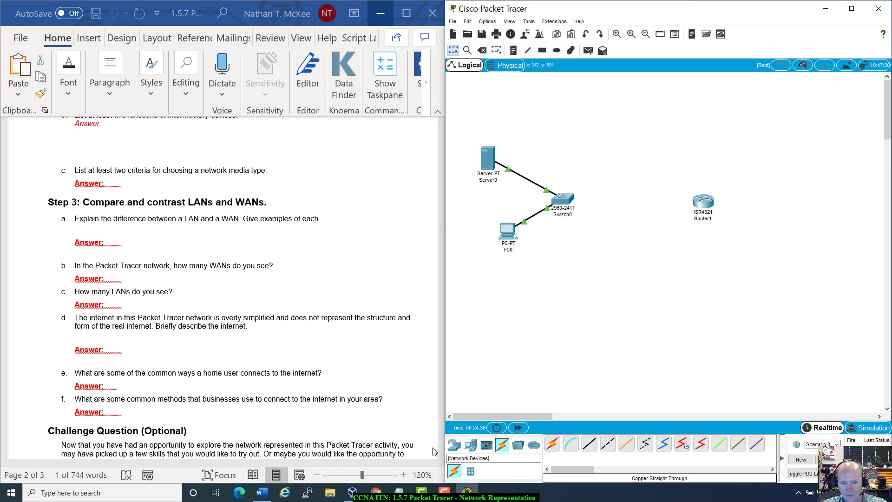
Place a new ISR4321 router between the switch and Router1, and move Router1 slightly down
click(451, 447)
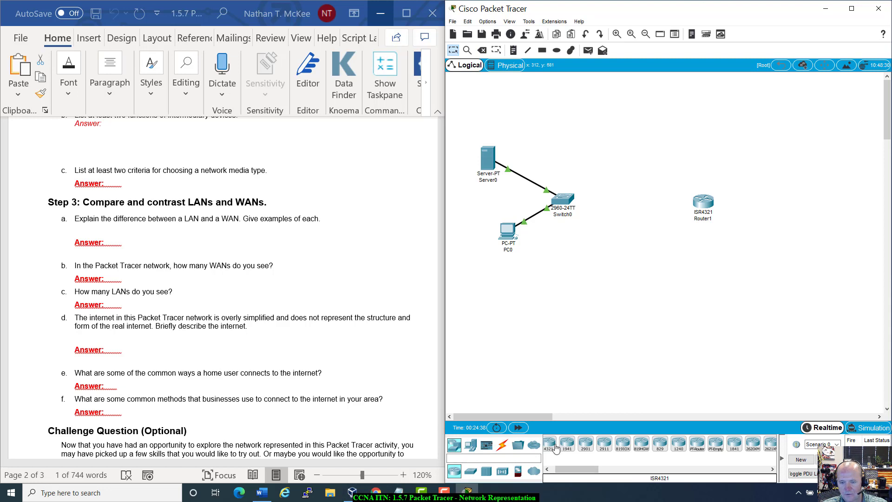
drag(549, 445, 614, 205)
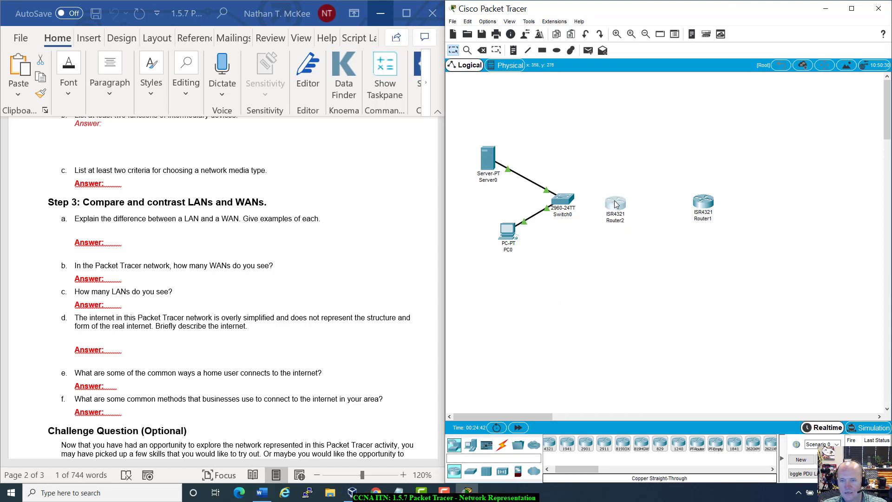
drag(708, 202, 712, 212)
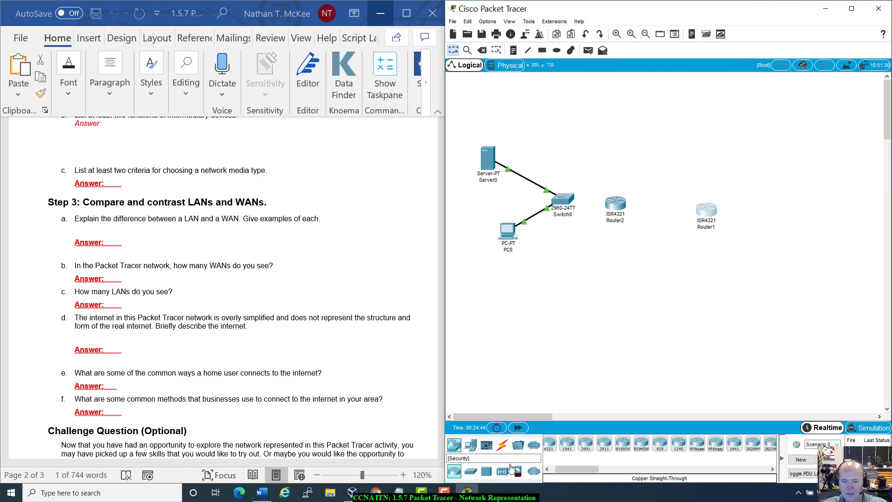
Link the switch to the new ISR4321 router and that router to Router1, using automatically chosen connection types
click(502, 444)
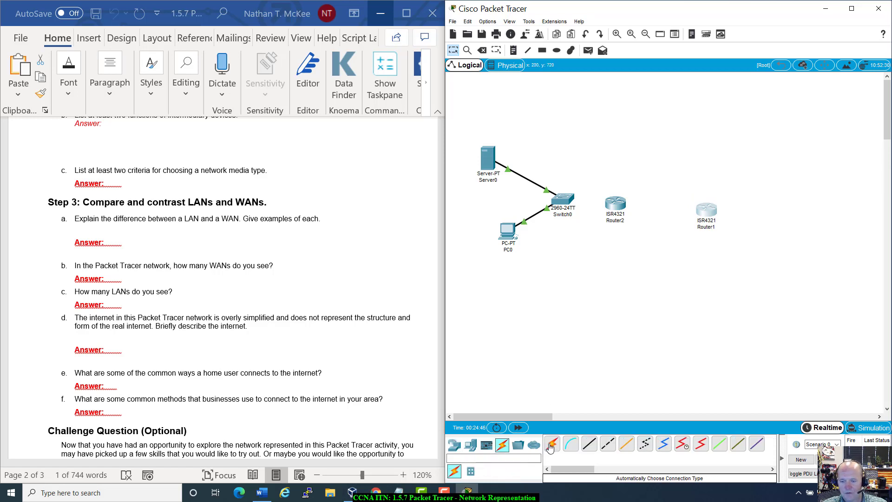
click(550, 444)
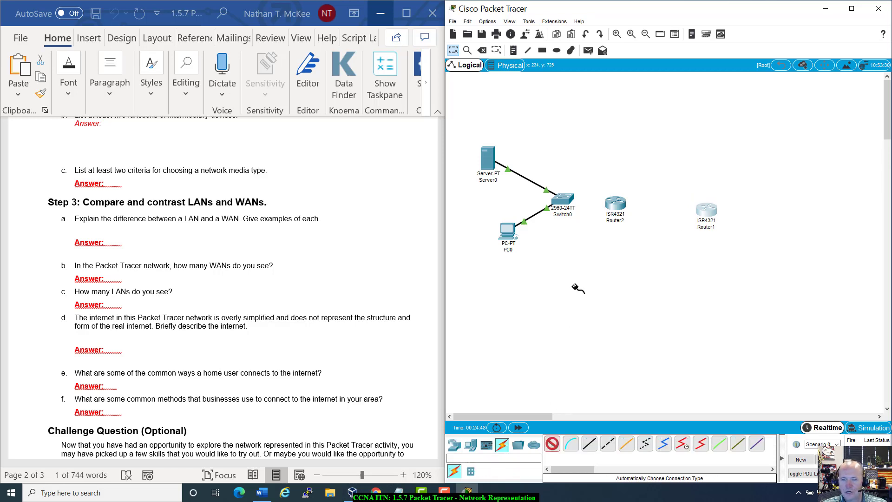
click(564, 207)
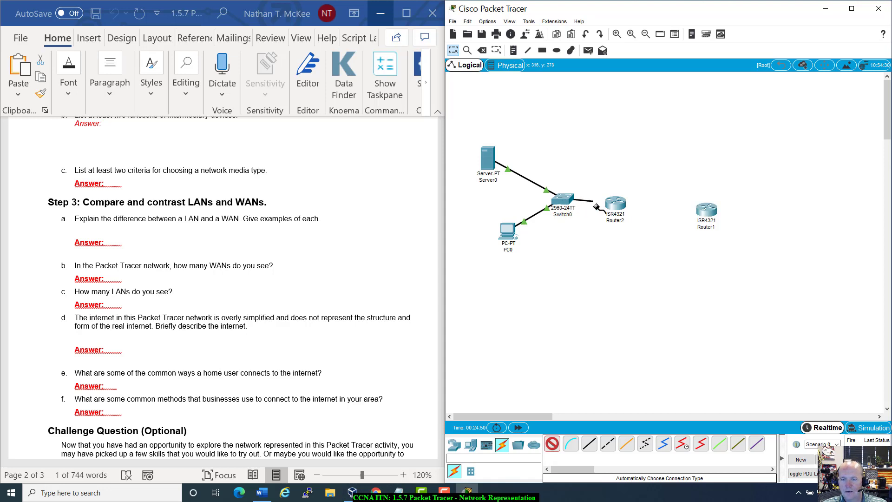
click(615, 204)
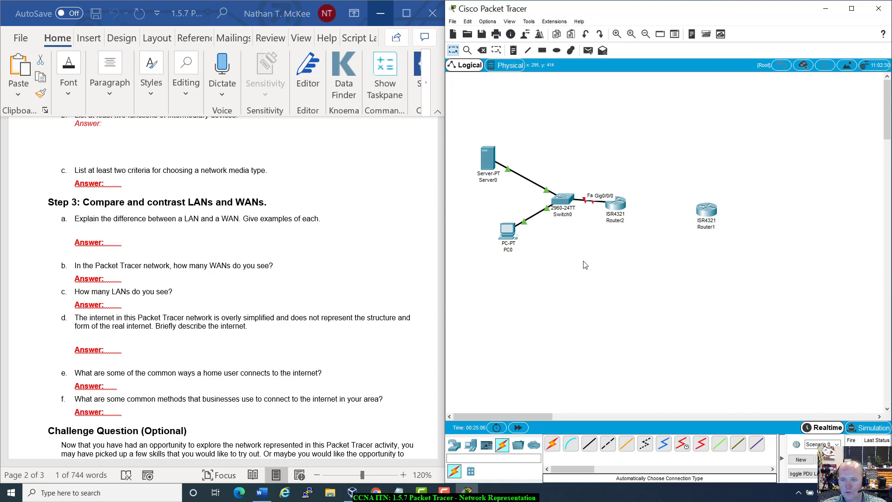
click(551, 444)
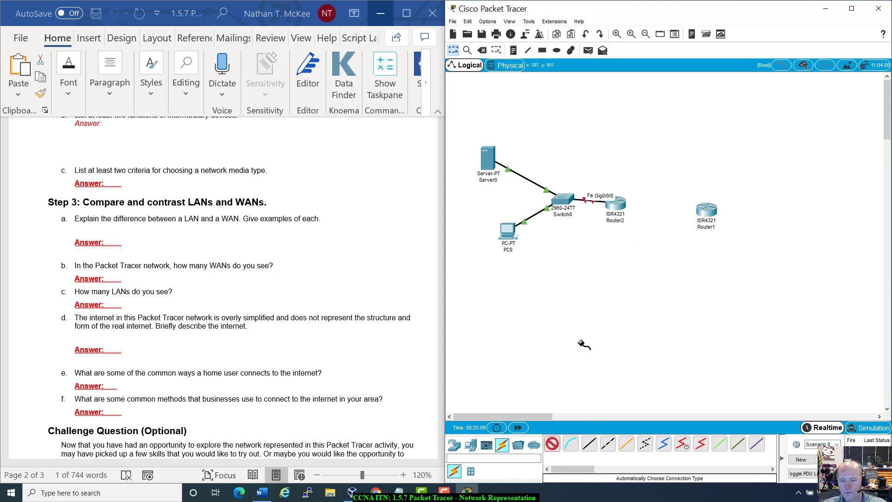
click(625, 204)
click(705, 210)
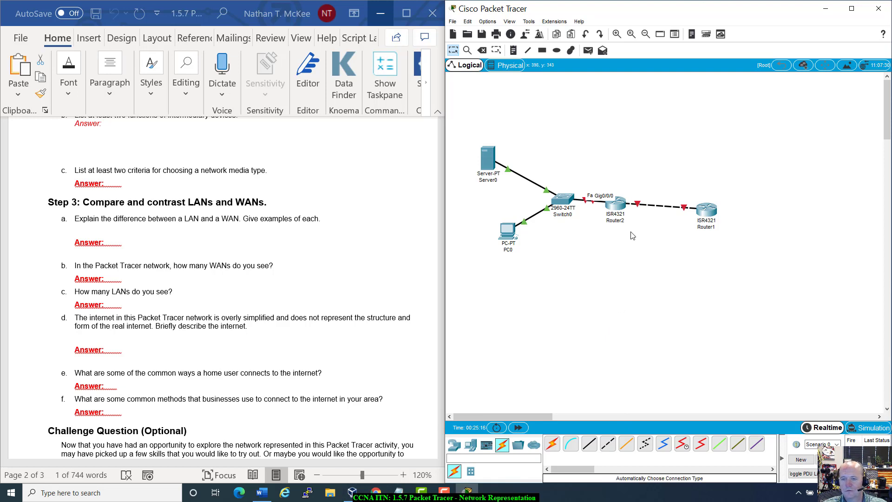
click(552, 443)
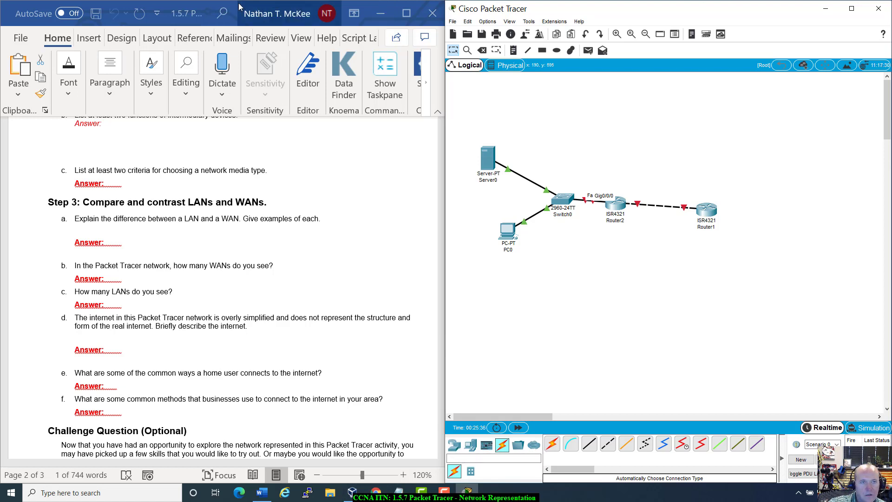
drag(240, 6, 297, 85)
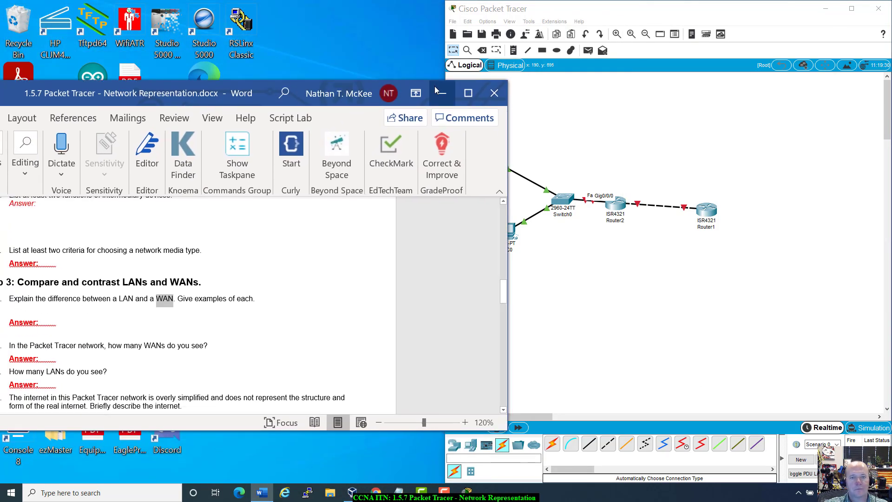
click(416, 93)
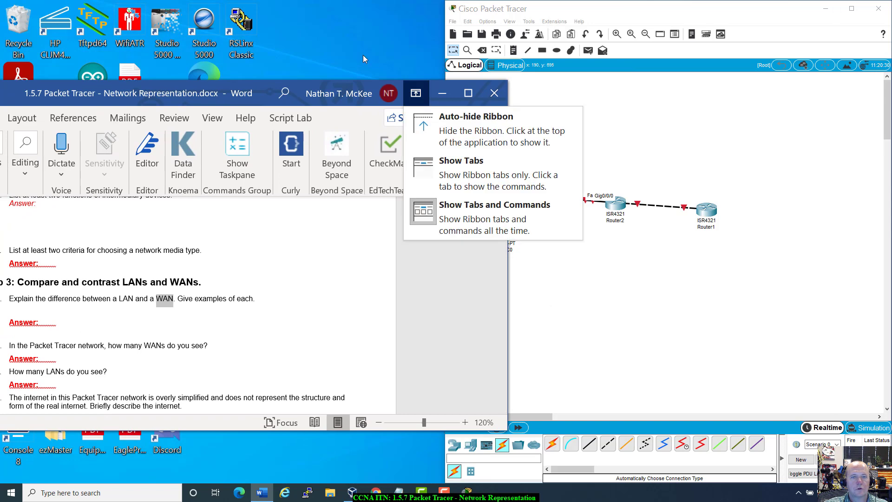
click(457, 90)
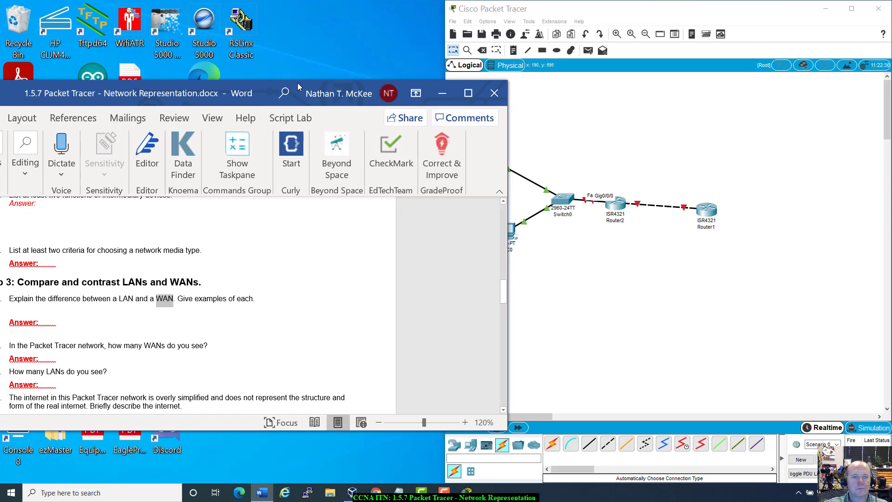
drag(297, 83, 325, 81)
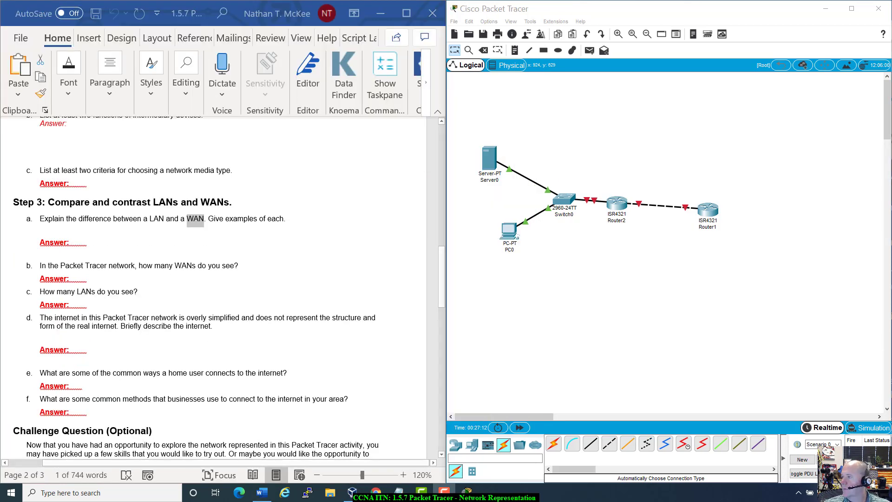
Switch to the browser and find 1.5.7 Packet Tracer - Network Representation in the Introduction to Networks course contents
drag(891, 23, 733, 23)
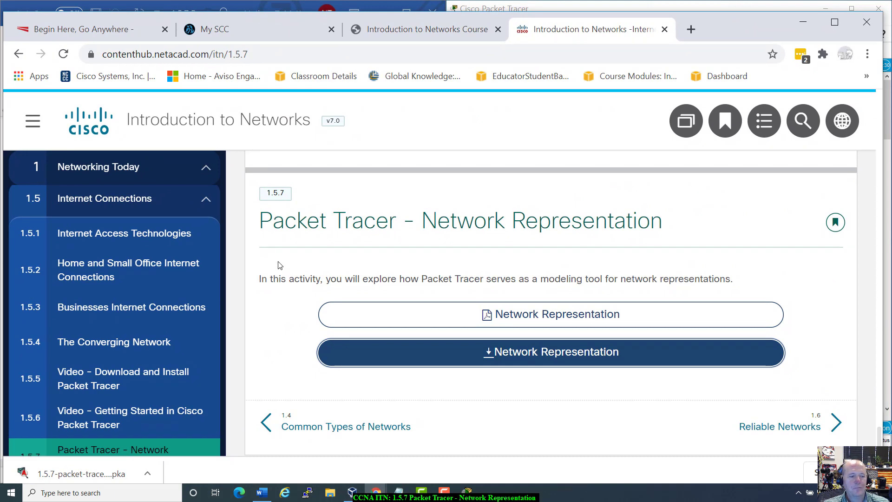
scroll(140, 374, down, 2)
scroll(141, 372, up, 4)
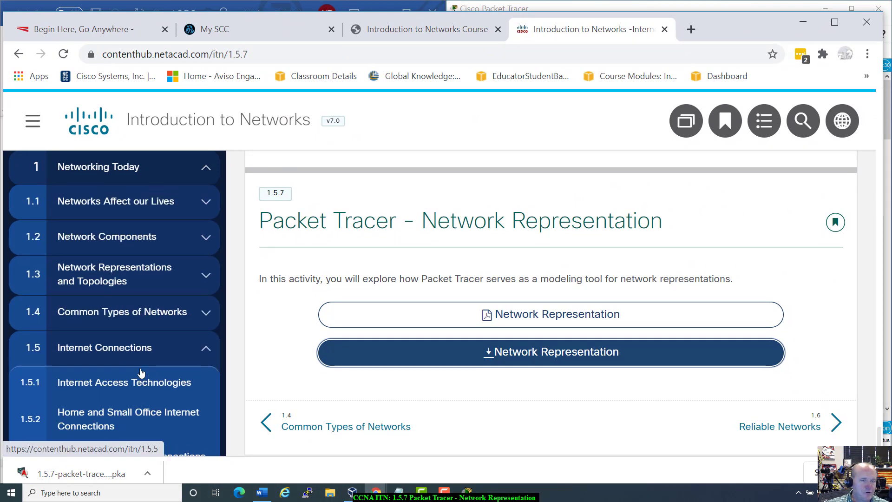
scroll(141, 373, up, 3)
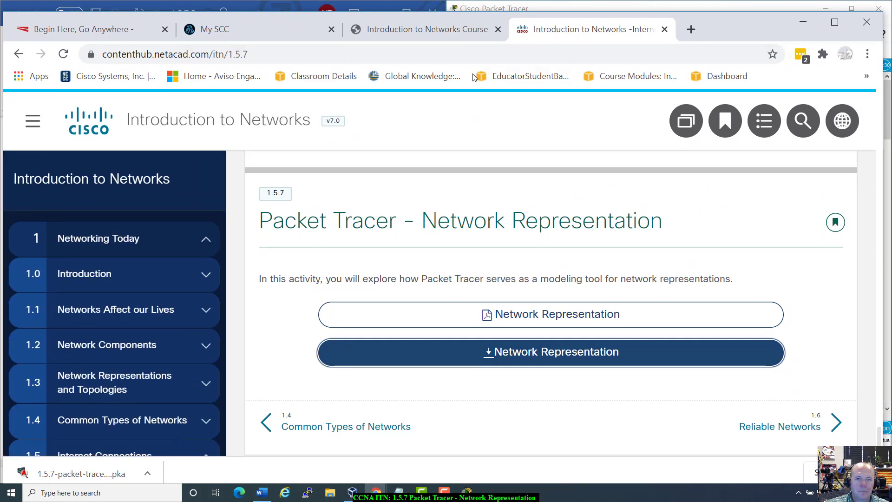
click(439, 32)
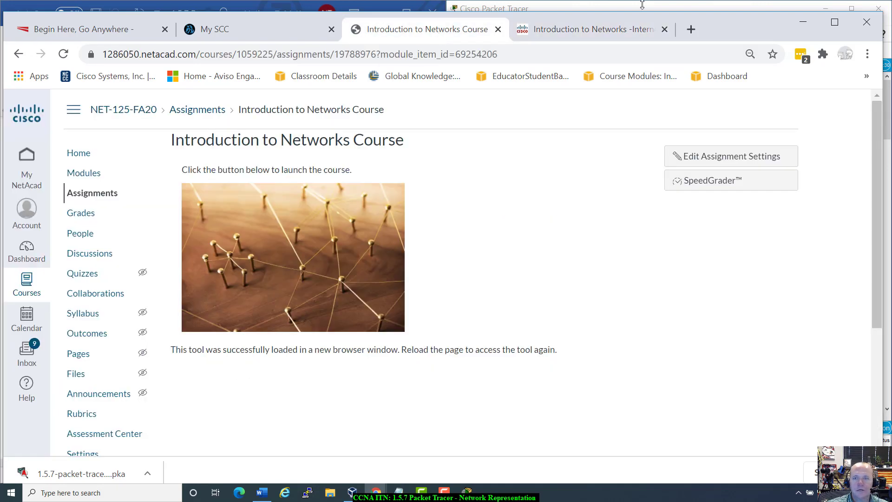
click(625, 32)
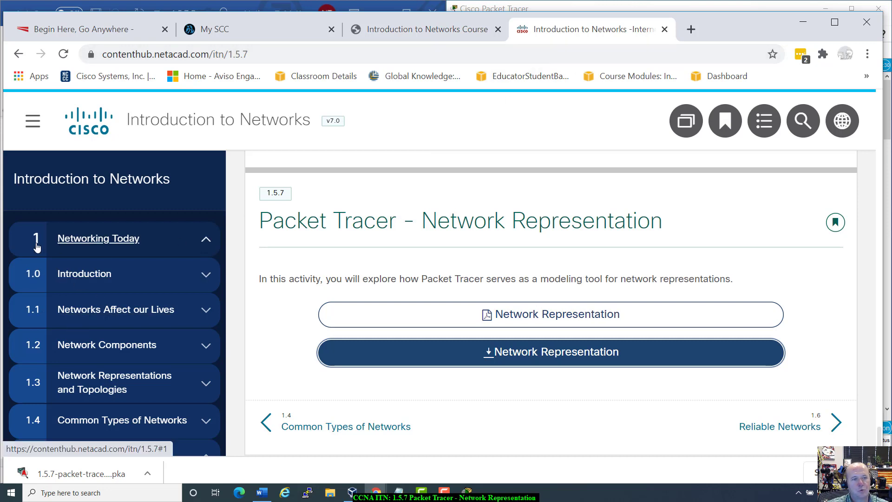
scroll(36, 241, down, 3)
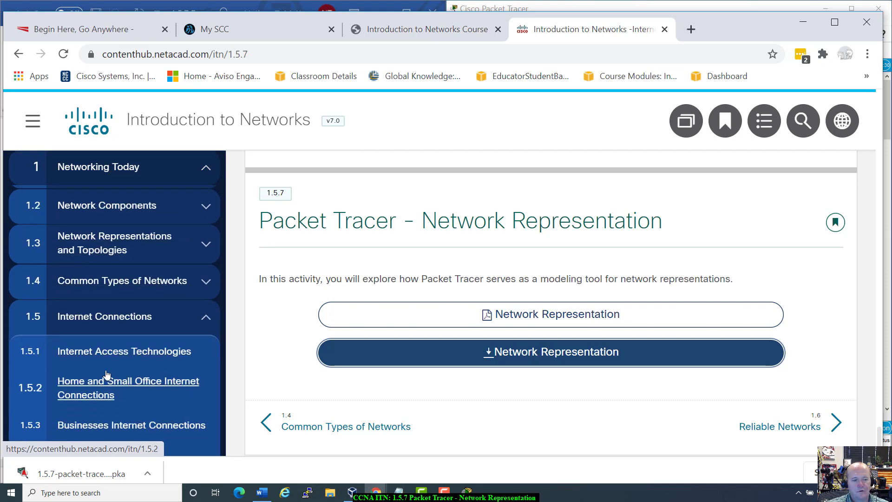
scroll(114, 351, down, 5)
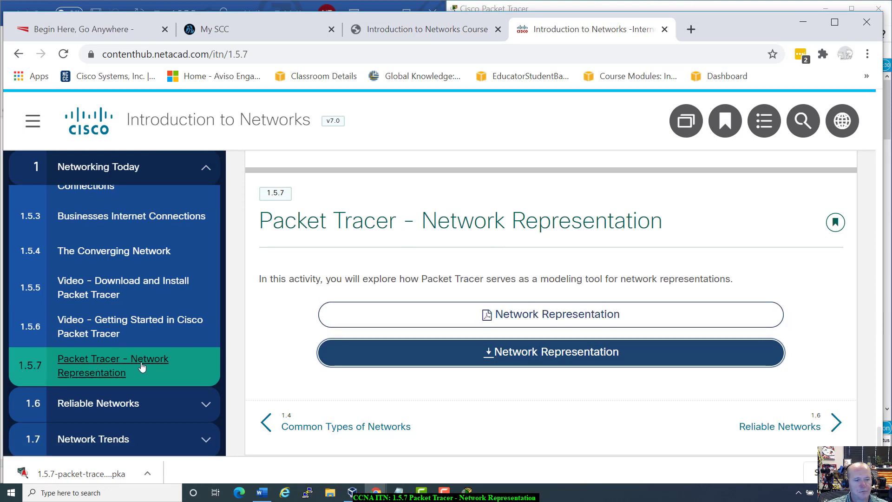
scroll(141, 367, down, 1)
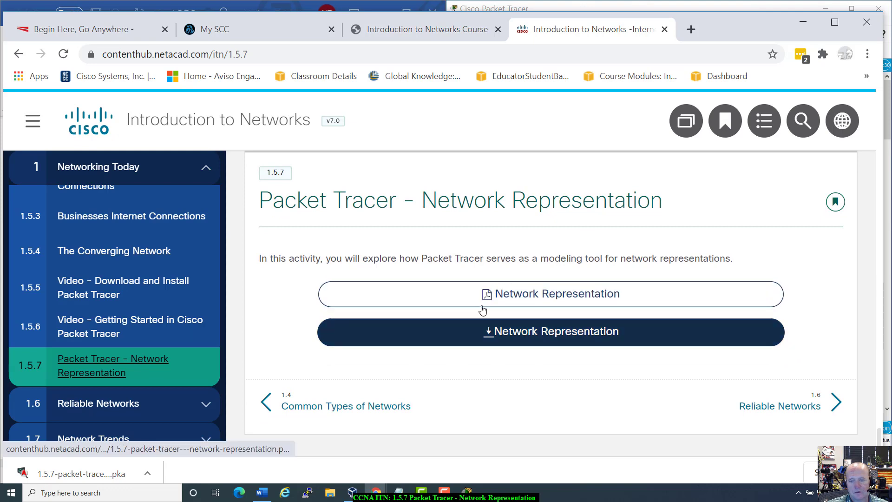
Download the Network Representation activity file from the course page and open the 1.5.7 .pka file in Packet Tracer
double_click(743, 22)
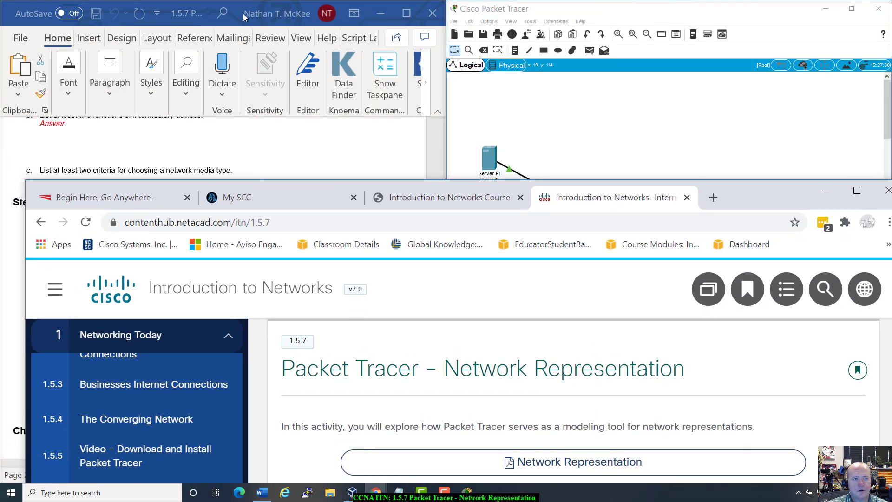
drag(729, 190, 718, 74)
click(597, 400)
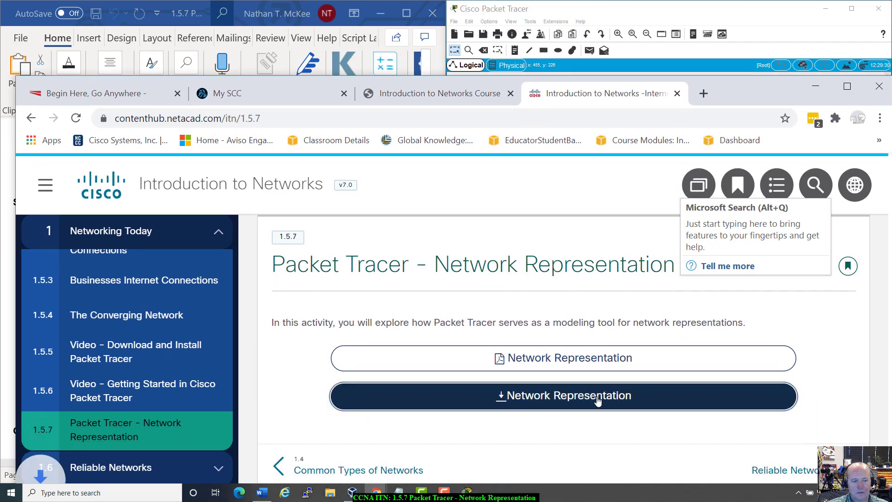
drag(732, 77, 739, 15)
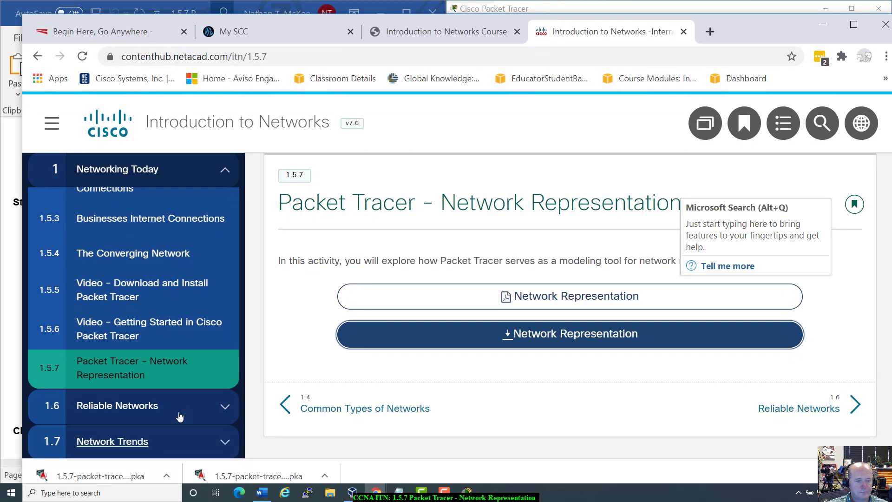
click(105, 475)
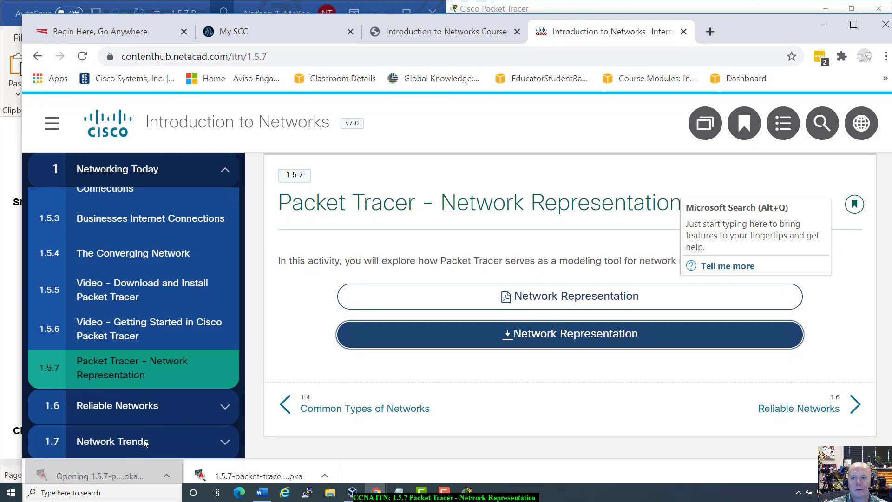
drag(773, 29, 611, 146)
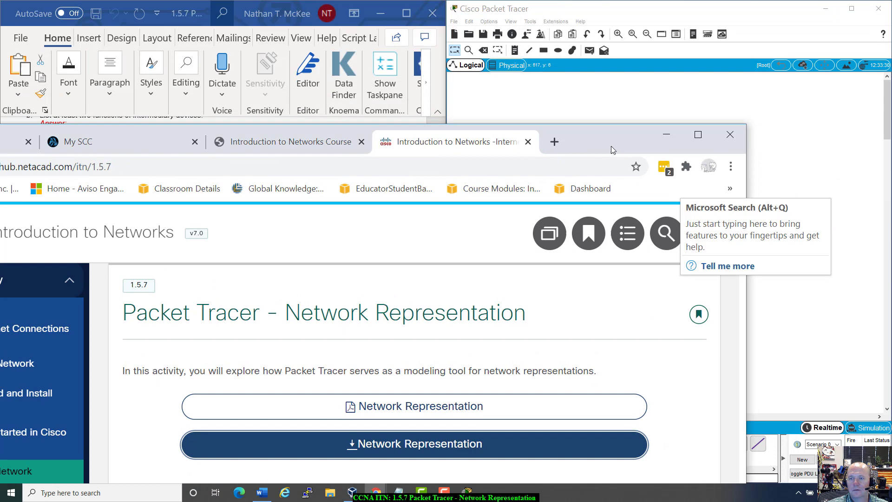
click(668, 129)
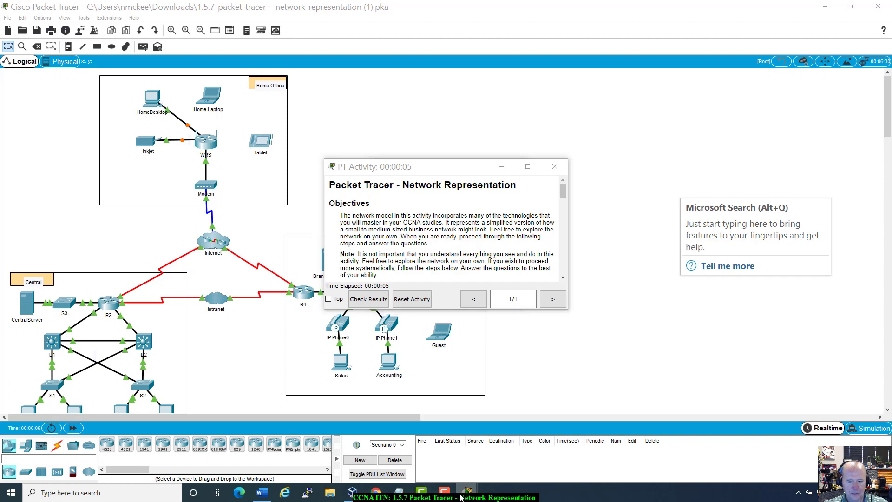
Enter the user's name in the activity's User Profile and accept the reset of the activity
mouse_move(467, 492)
click(516, 447)
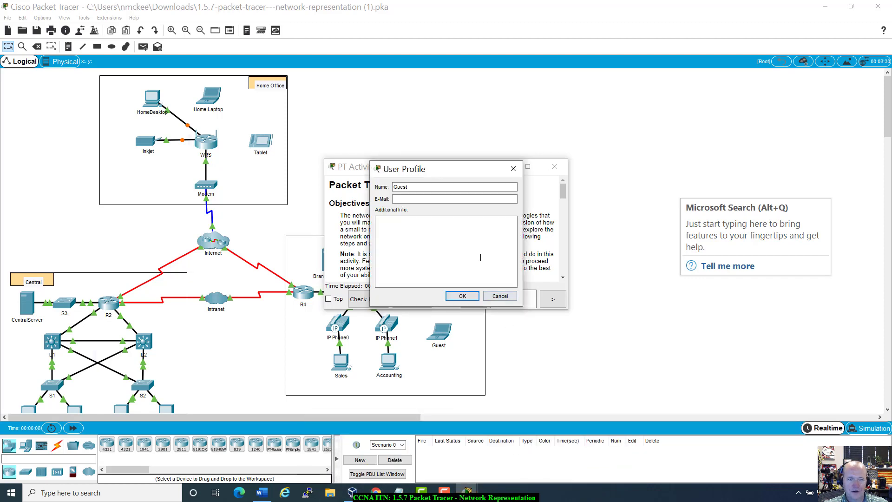
click(416, 186)
double_click(416, 186)
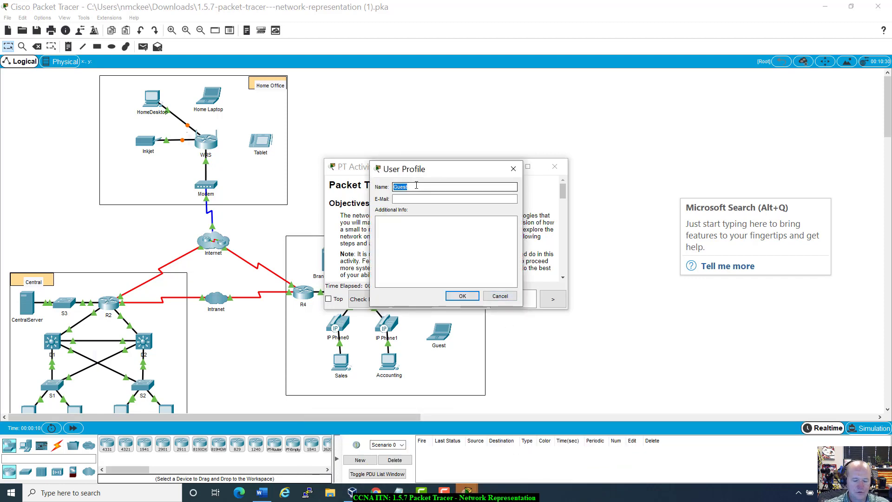
text(Mc)
key(BackSpace)
text(R)
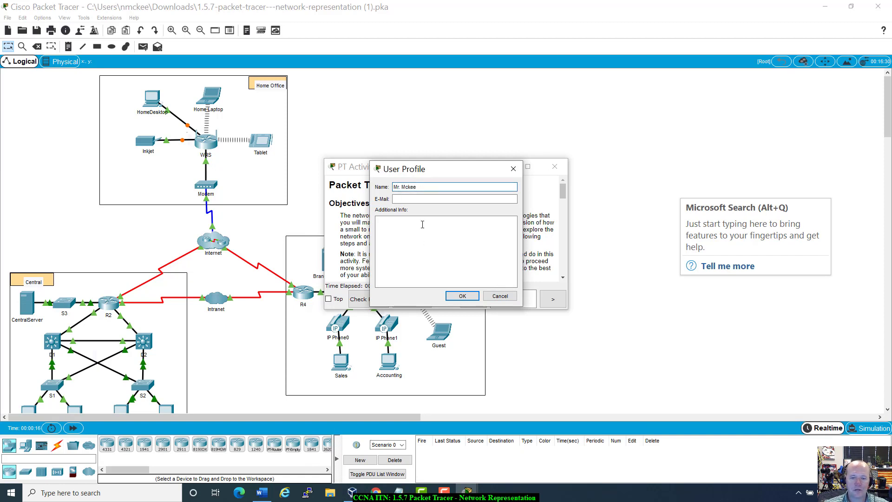
click(464, 295)
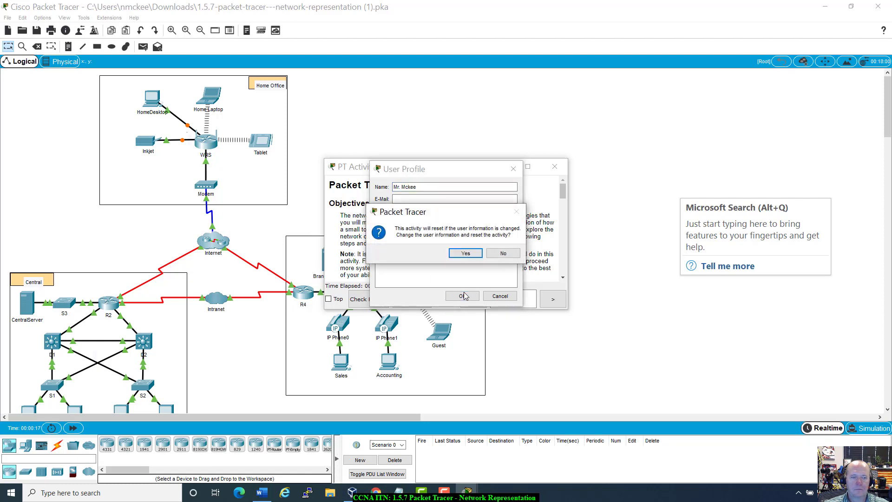
click(468, 255)
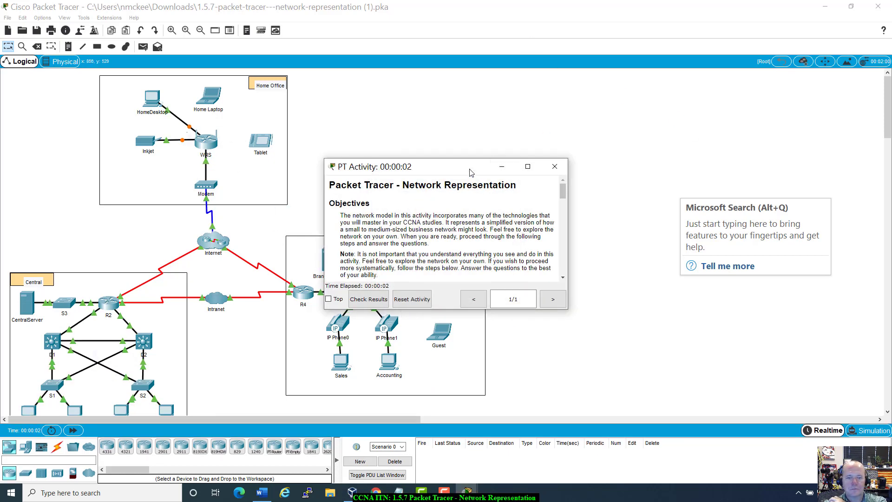
Restore the activity window to a smaller size and close the example network's Packet Tracer window without saving
drag(468, 168, 413, 208)
drag(510, 9, 649, 9)
double_click(646, 11)
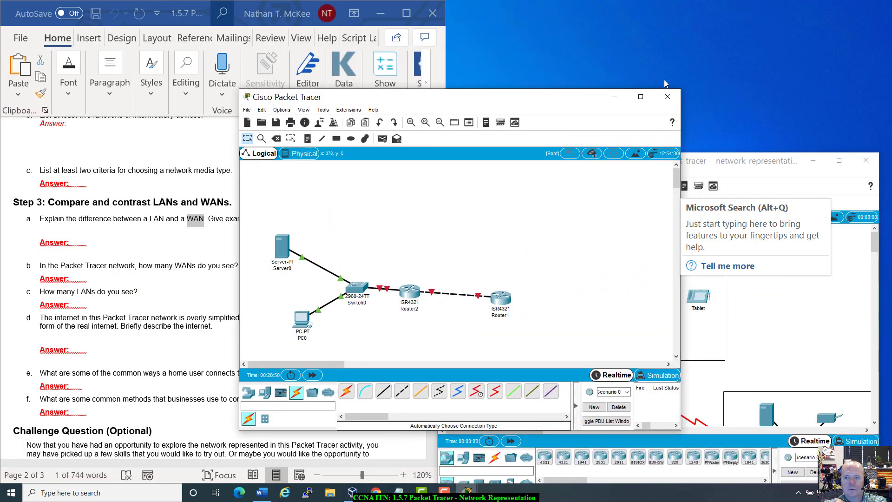
click(668, 97)
click(479, 252)
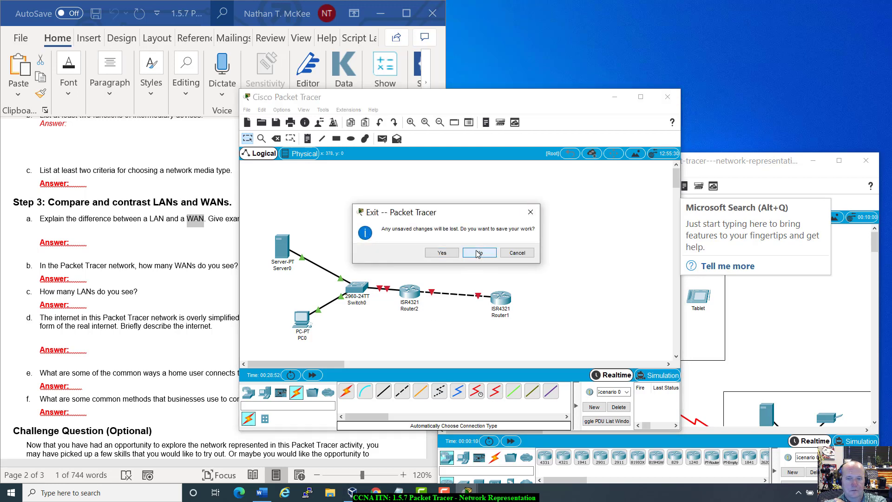
Compare the PT Activity instructions with the Word worksheet, returning both to their beginning
drag(648, 153, 678, 27)
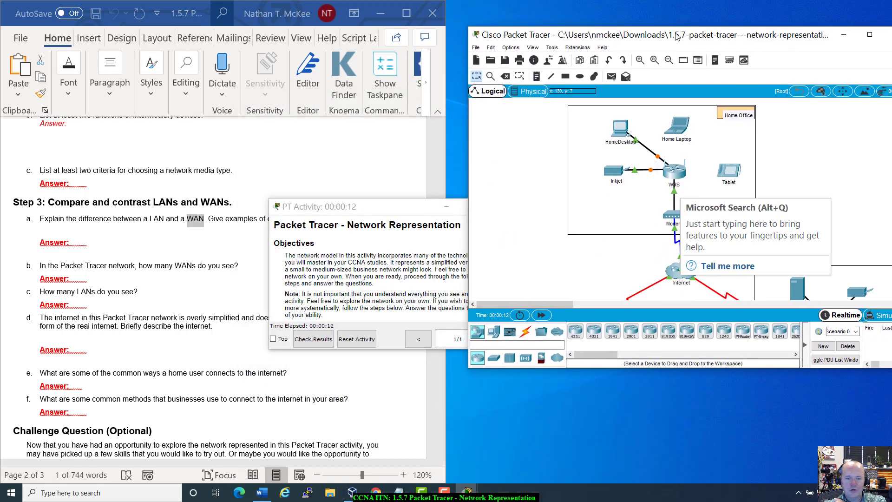
drag(407, 210, 480, 91)
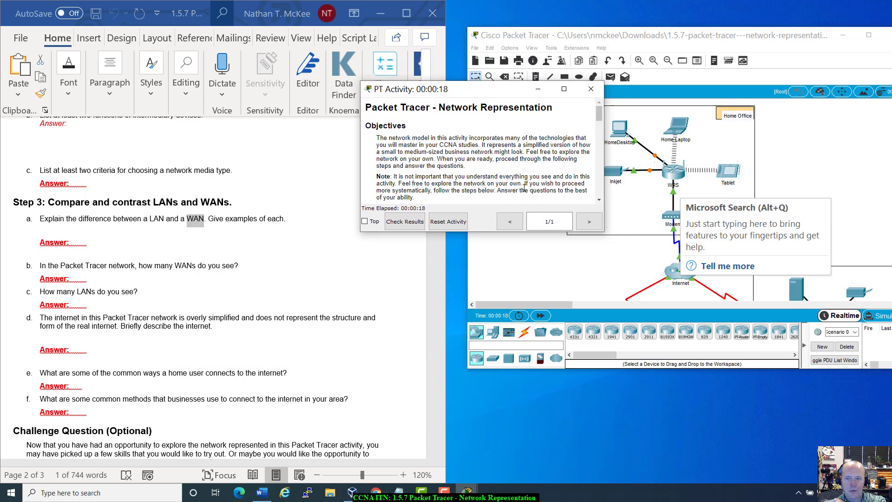
drag(598, 116, 597, 186)
click(356, 333)
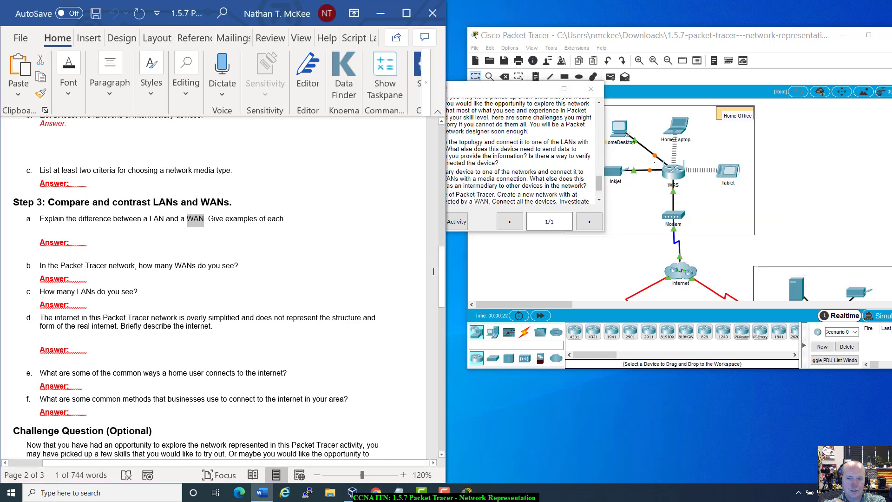
drag(442, 276, 460, 148)
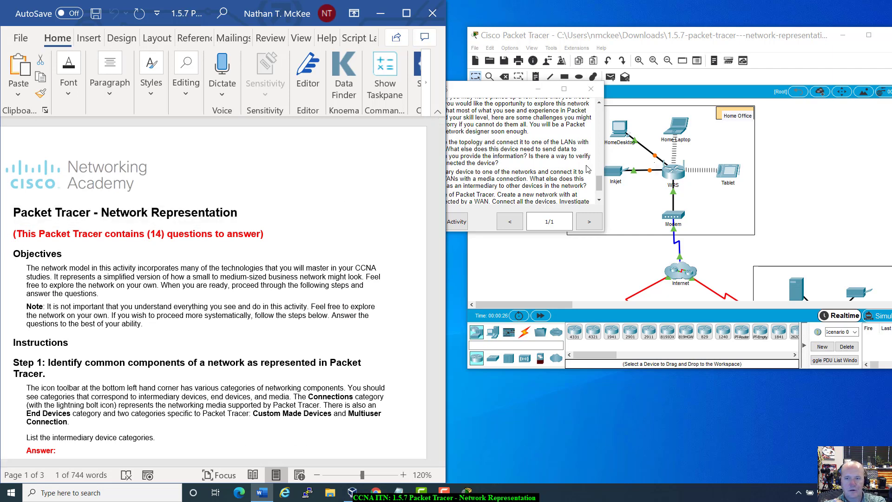
click(596, 188)
scroll(596, 192, down, 3)
scroll(596, 191, up, 10)
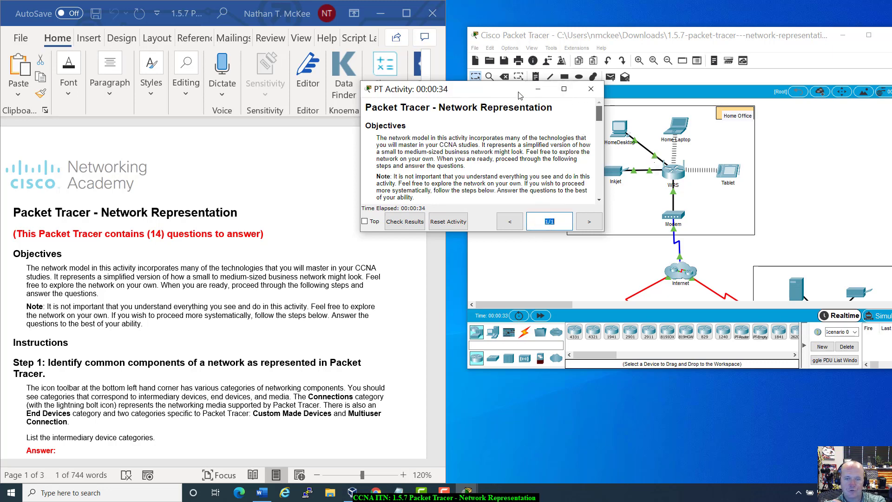
drag(519, 96, 611, 177)
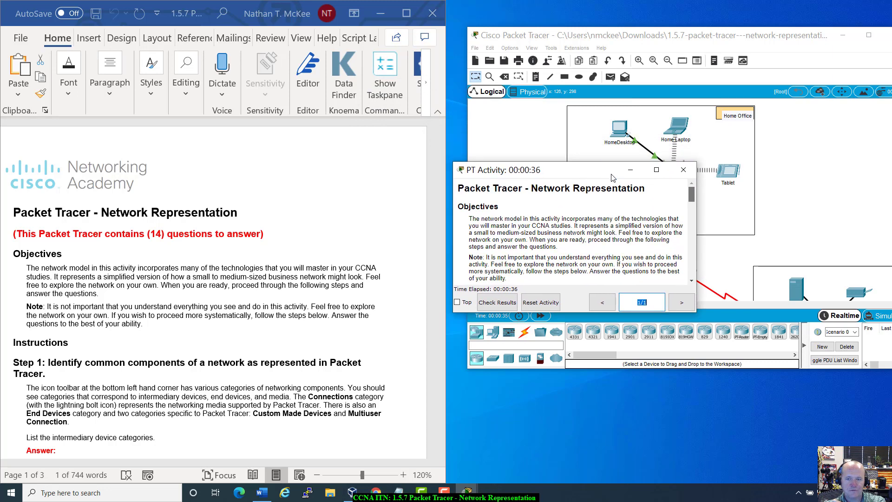
scroll(621, 182, down, 1)
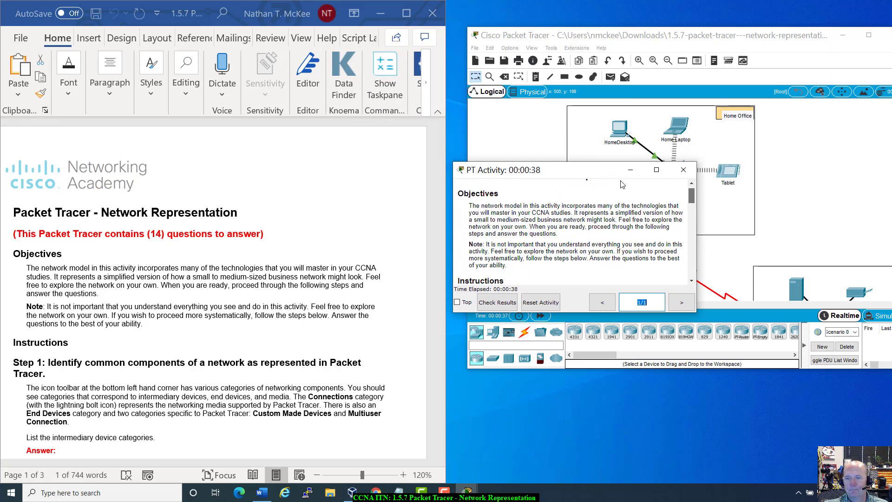
Minimize the PT Activity instructions, dock the activity's network beside the worksheet, and bring the Step 1 questions into view
click(630, 170)
drag(658, 43, 888, 59)
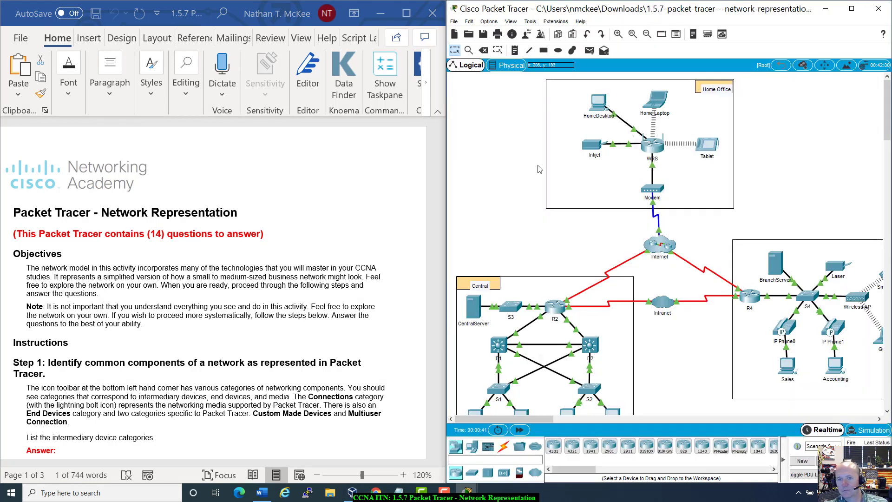
scroll(149, 360, down, 3)
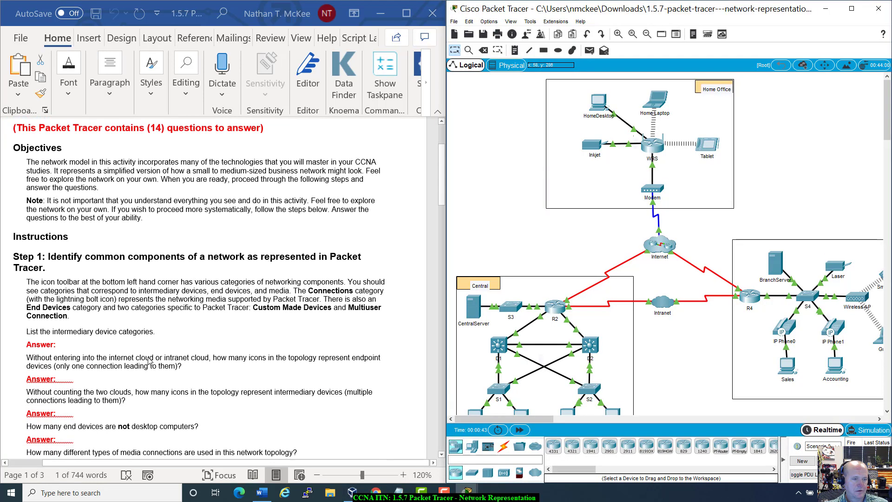
Read the Step 1 questions and examine the end devices, intermediary devices and media connections across the network's Home Office, Central and Branch areas
scroll(149, 361, down, 2)
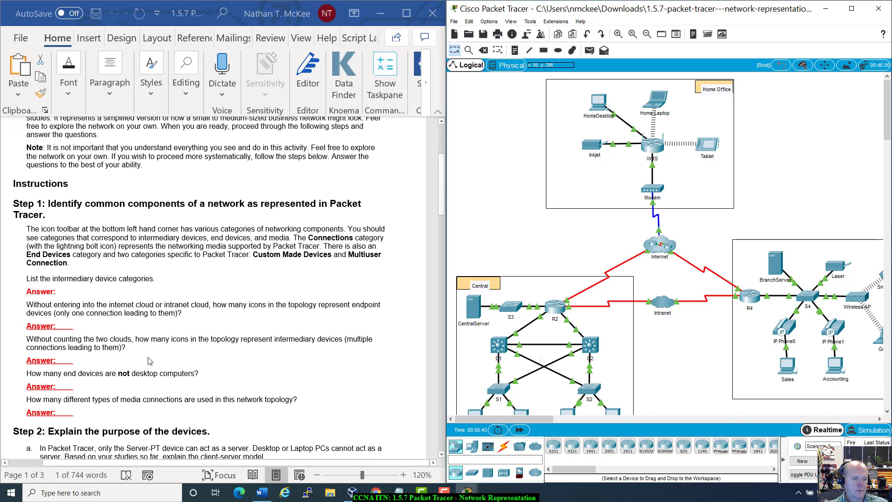
scroll(148, 360, down, 2)
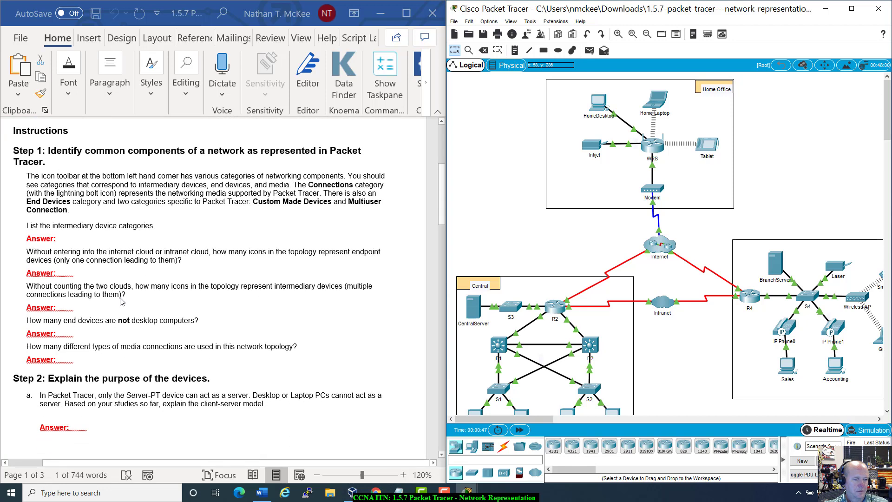
scroll(82, 373, down, 3)
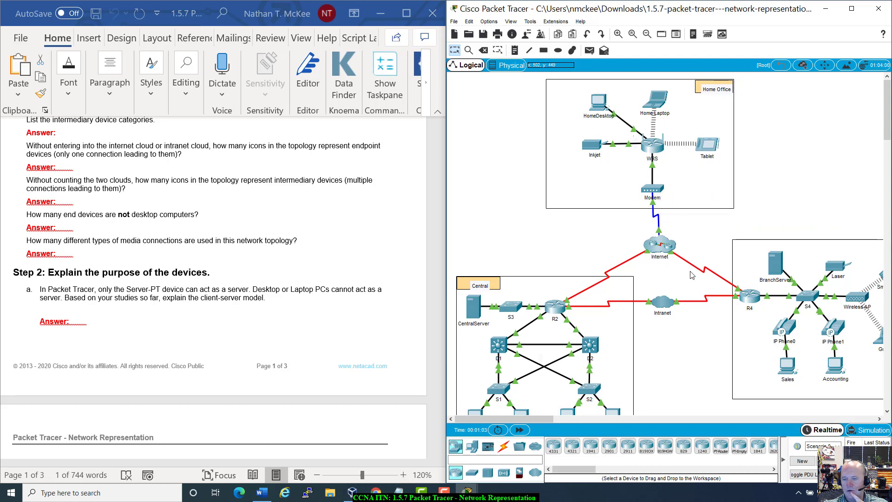
scroll(524, 342, down, 3)
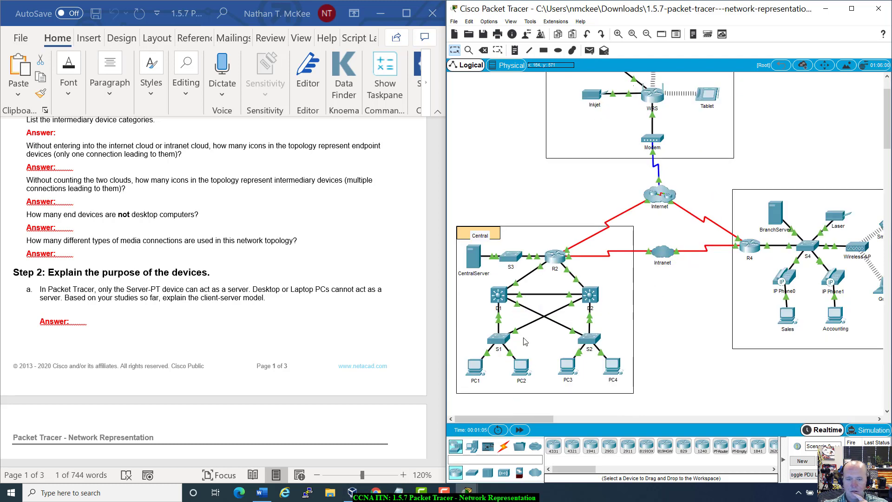
scroll(525, 341, up, 3)
scroll(525, 341, down, 3)
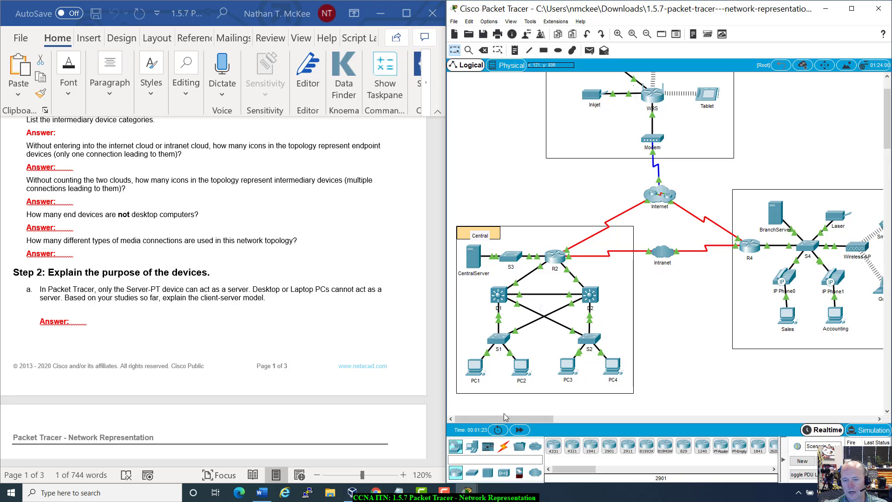
mouse_move(506, 420)
mouse_down()
mouse_move(550, 411)
mouse_move(500, 419)
mouse_up()
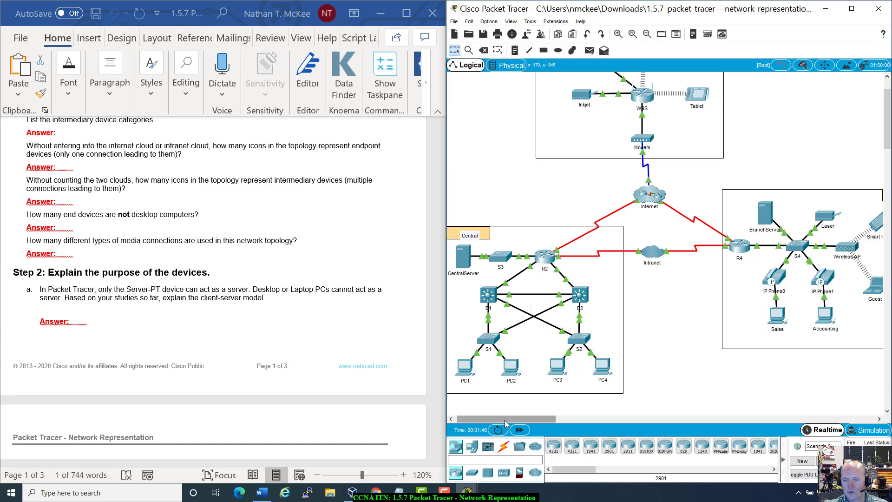
mouse_move(525, 417)
mouse_down()
mouse_move(548, 423)
mouse_move(531, 421)
mouse_up()
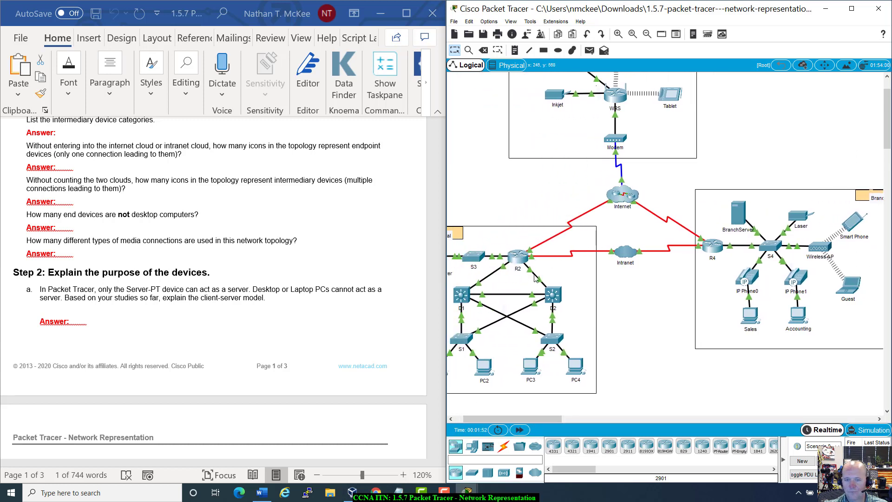
mouse_move(532, 274)
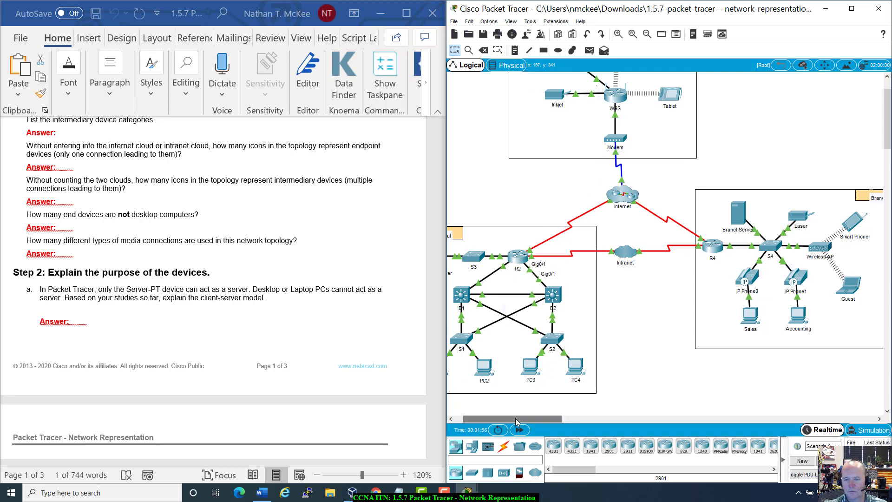
drag(514, 418, 506, 419)
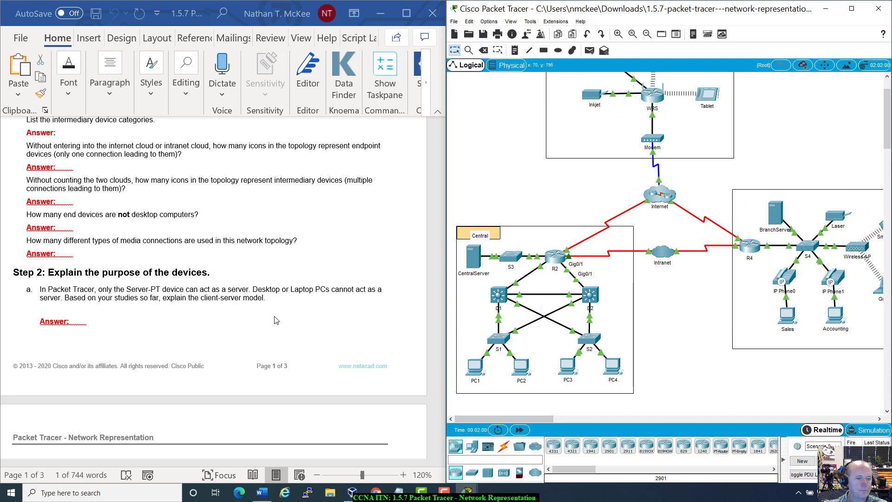
Read the worksheet's Step 2 questions on device purposes and the Step 3 questions comparing LANs and WANs
scroll(276, 320, down, 3)
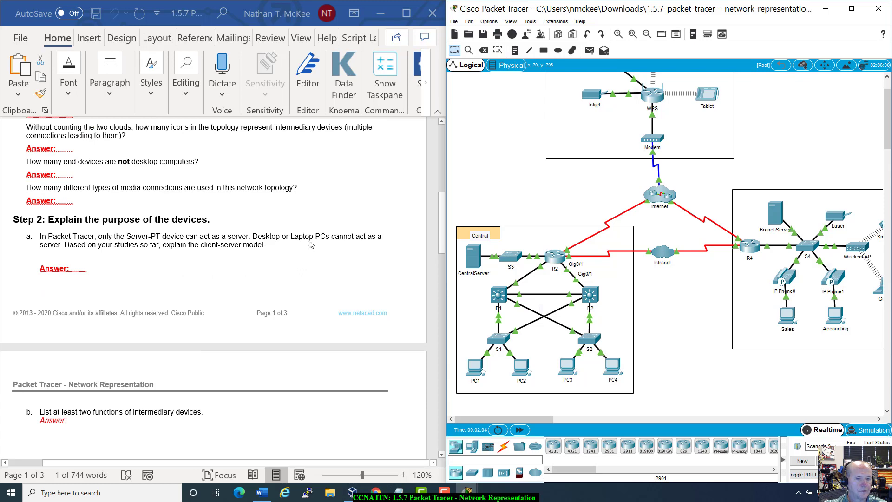
scroll(313, 237, down, 4)
scroll(313, 237, down, 7)
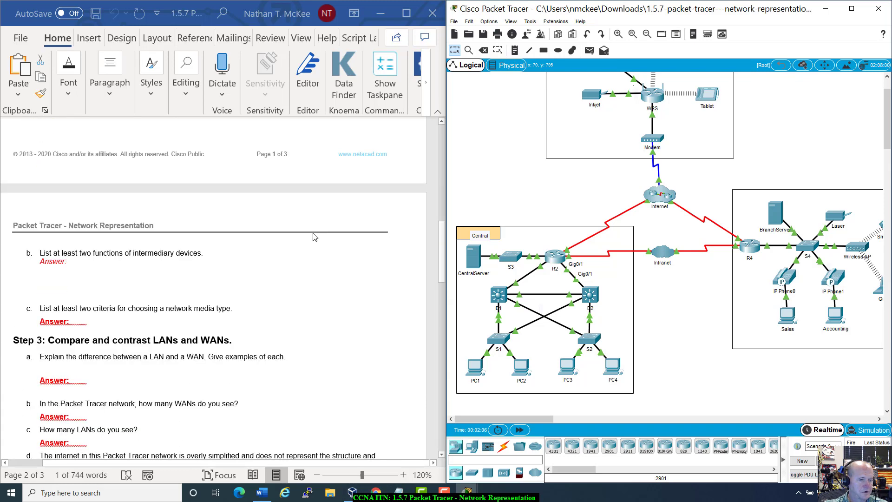
scroll(313, 236, down, 1)
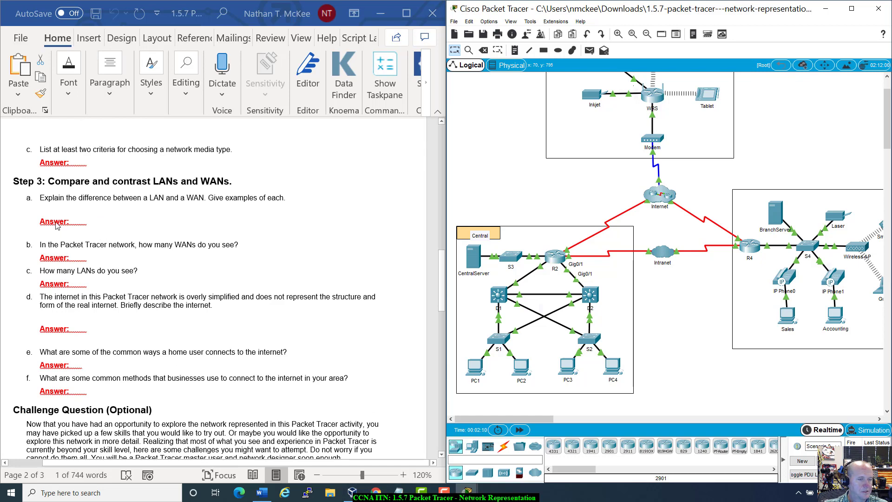
click(16, 183)
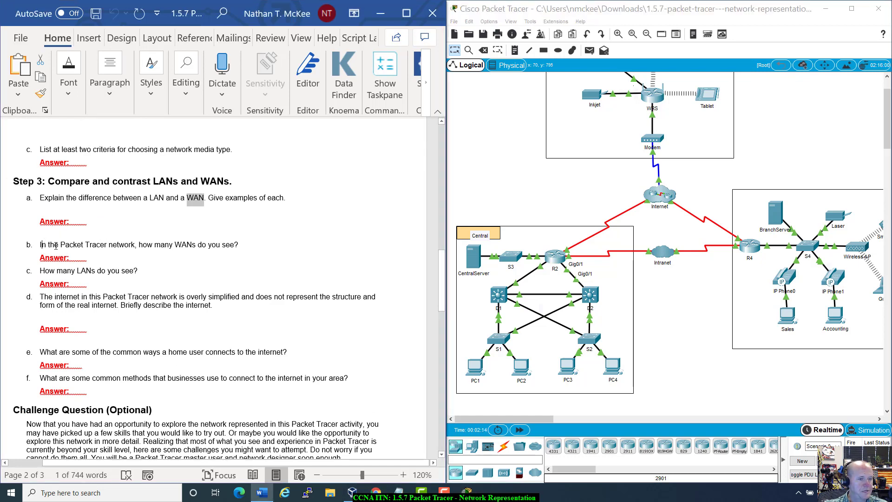
drag(41, 245, 242, 246)
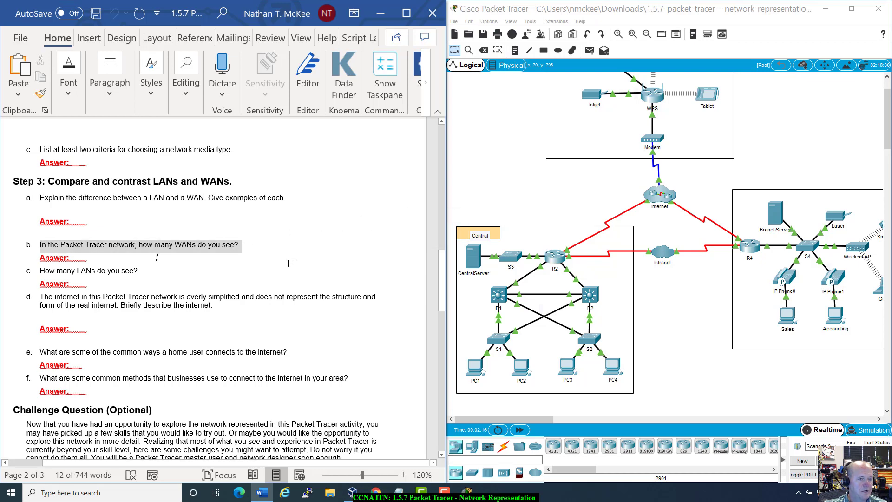
click(120, 252)
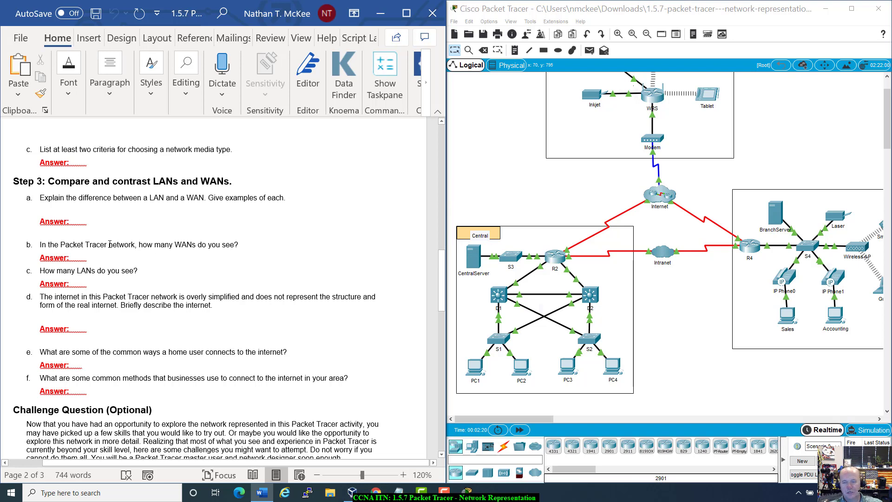
Examine the Home Office, Central and Branch areas and the Internet and Intranet links to identify the network's LANs and WANs
scroll(652, 326, up, 1)
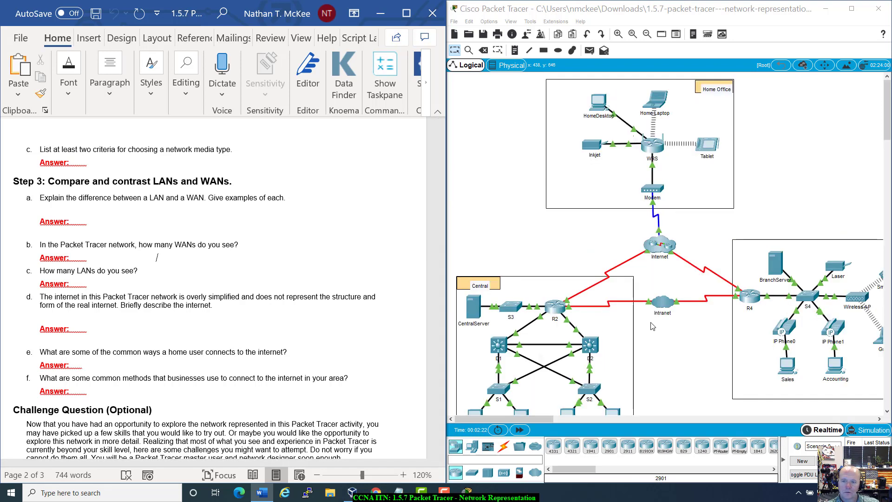
scroll(653, 327, down, 1)
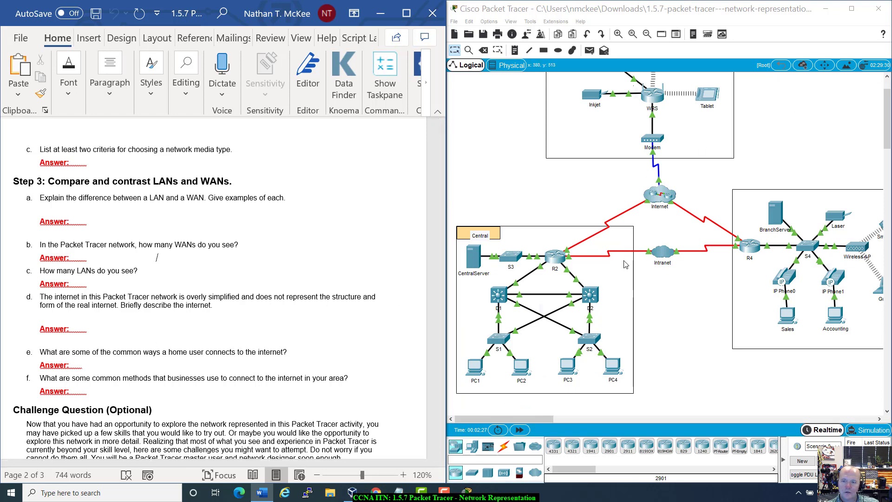
scroll(625, 264, up, 1)
scroll(624, 264, down, 1)
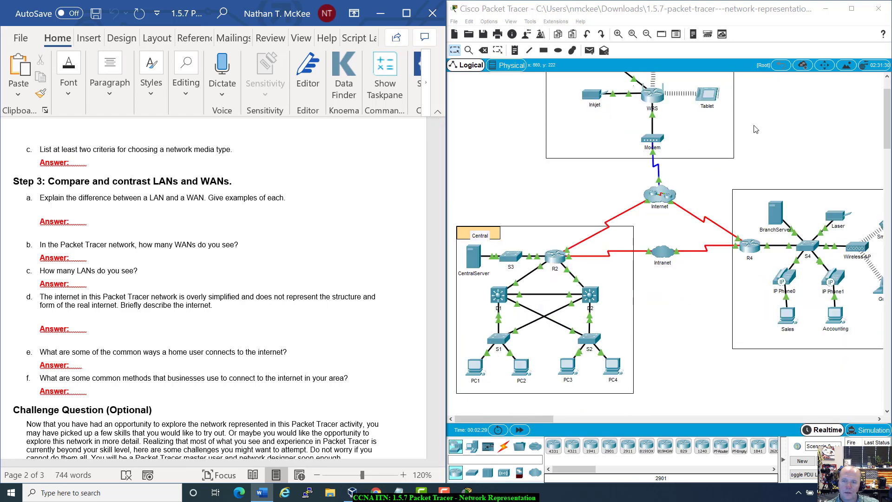
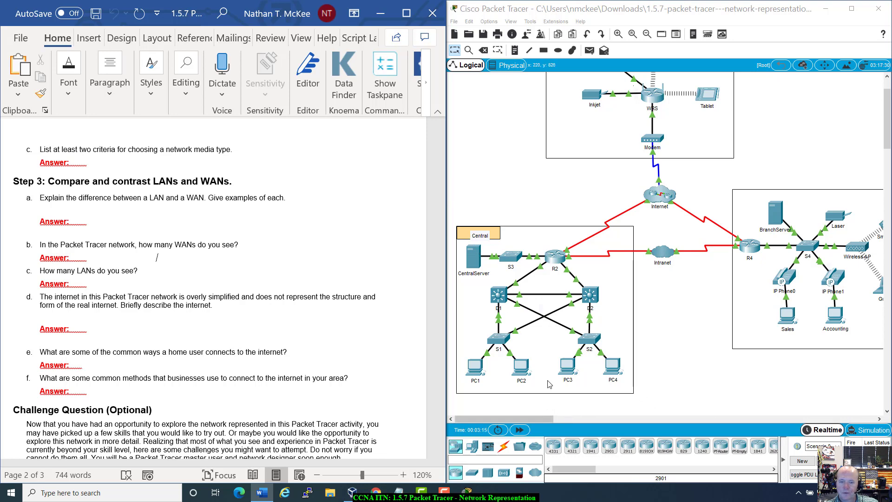
mouse_move(515, 419)
mouse_down()
mouse_move(536, 421)
mouse_move(516, 421)
mouse_up()
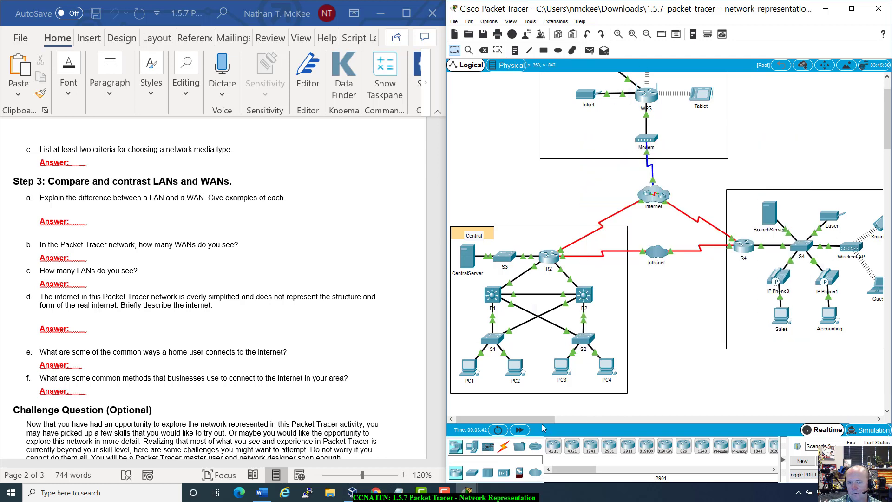
mouse_move(535, 419)
mouse_down()
mouse_move(549, 419)
mouse_move(536, 419)
mouse_up()
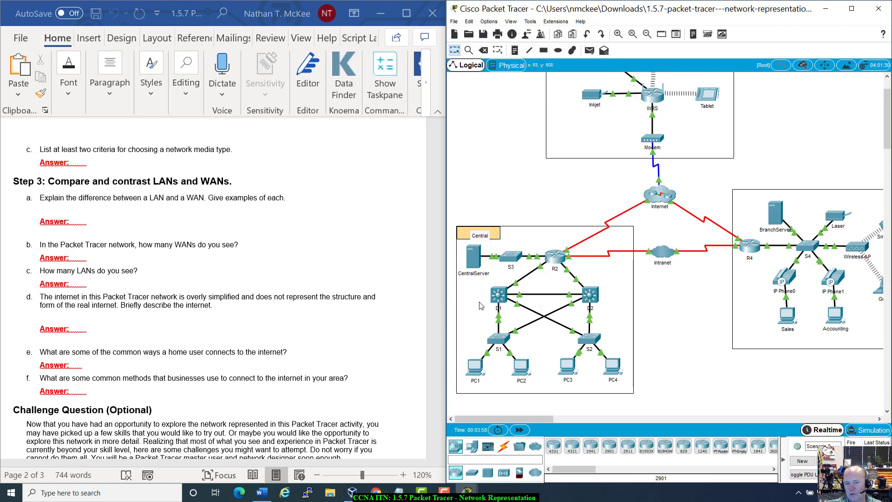
mouse_move(562, 259)
mouse_move(497, 296)
mouse_move(534, 419)
mouse_down()
mouse_move(558, 426)
mouse_move(530, 424)
mouse_up()
scroll(558, 390, up, 2)
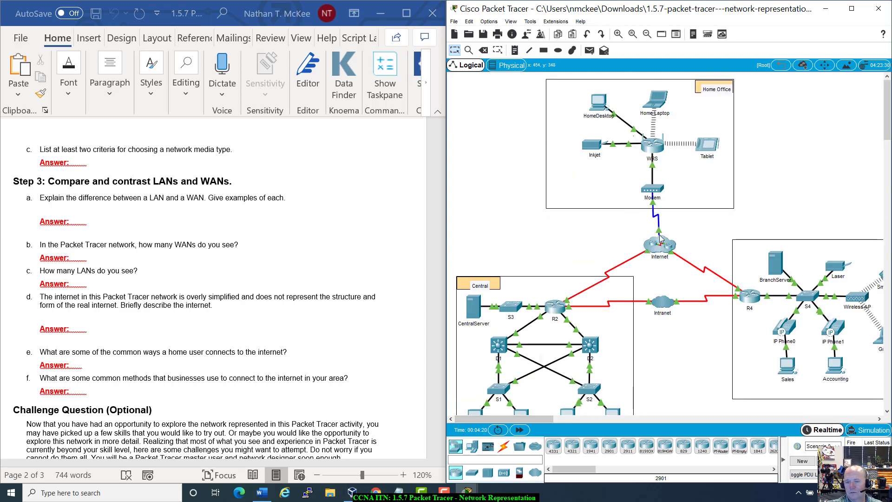
scroll(559, 311, down, 1)
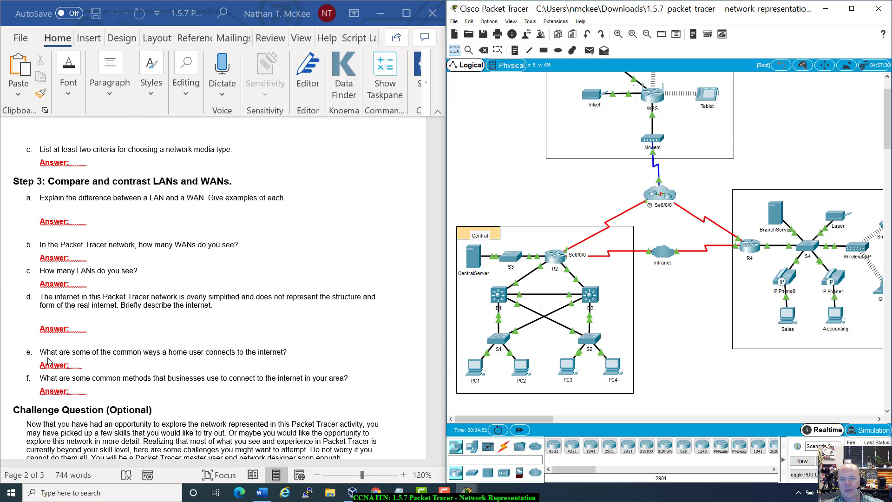
scroll(567, 246, up, 2)
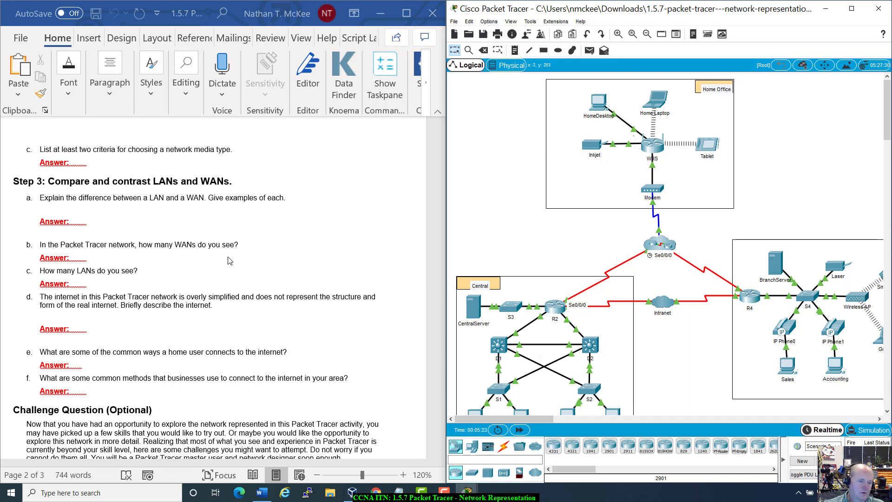
Read the optional Challenge Question and its three suggested tasks at the end of the worksheet
scroll(188, 352, down, 4)
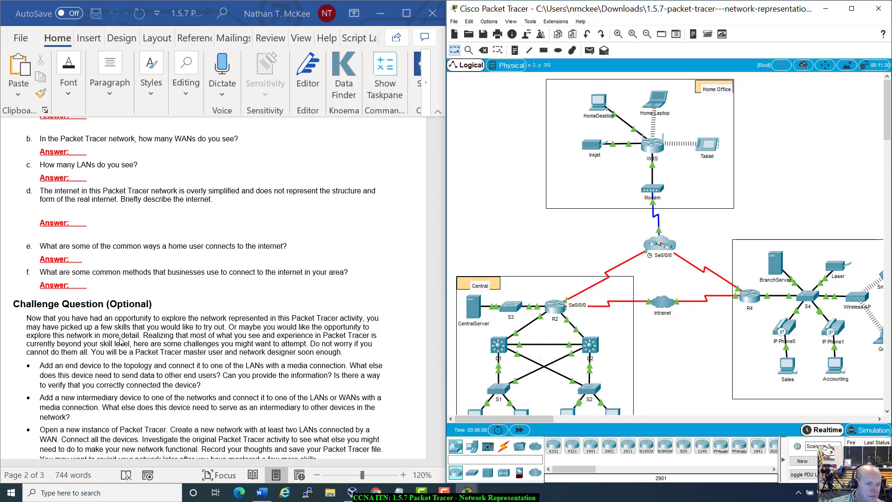
scroll(121, 343, down, 1)
scroll(121, 342, down, 1)
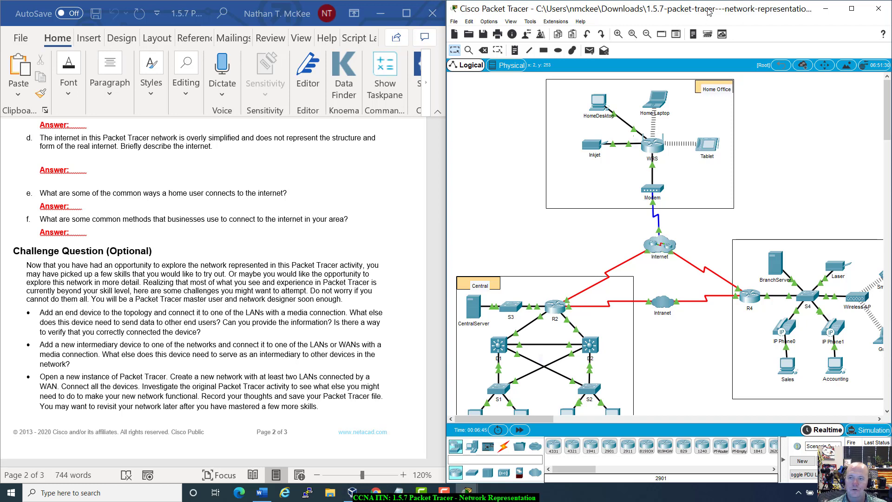
drag(710, 10, 890, 47)
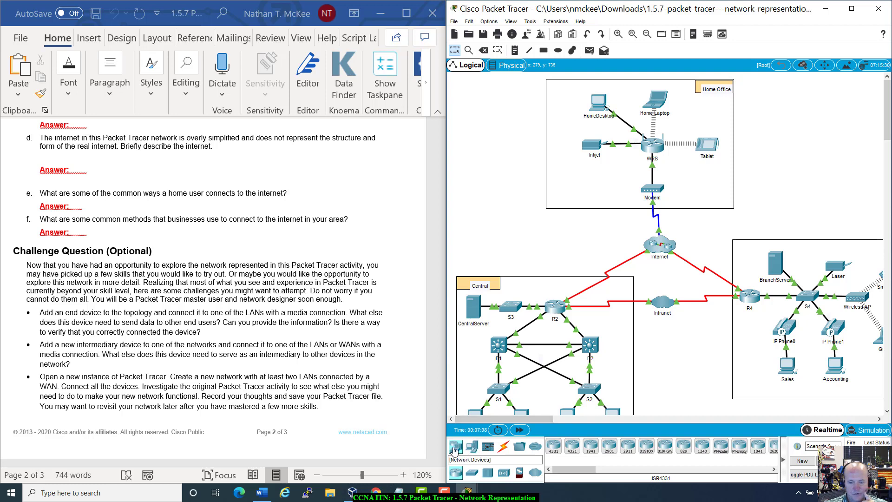
Add a PC end device to the empty area beside the Home Office network, above the Central network
click(471, 446)
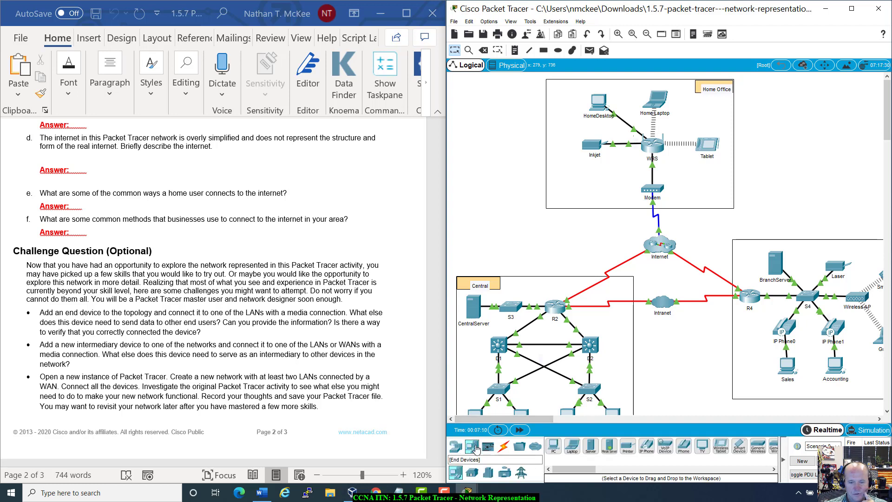
click(553, 446)
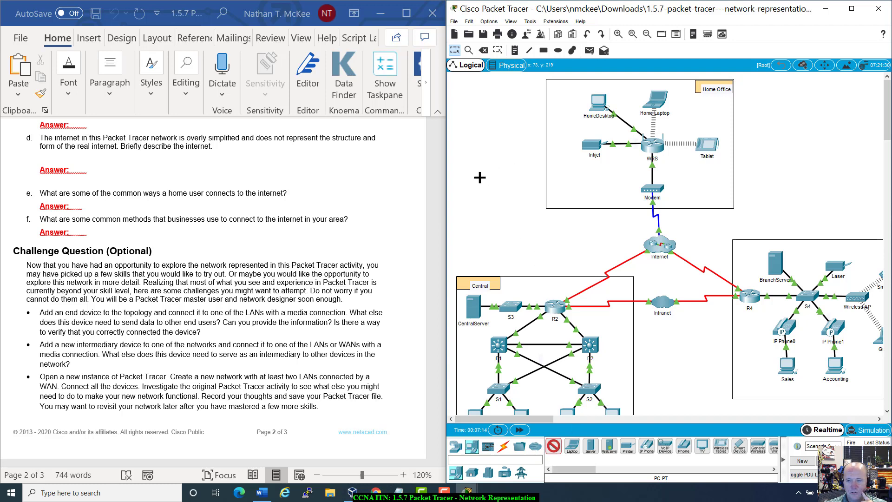
click(466, 147)
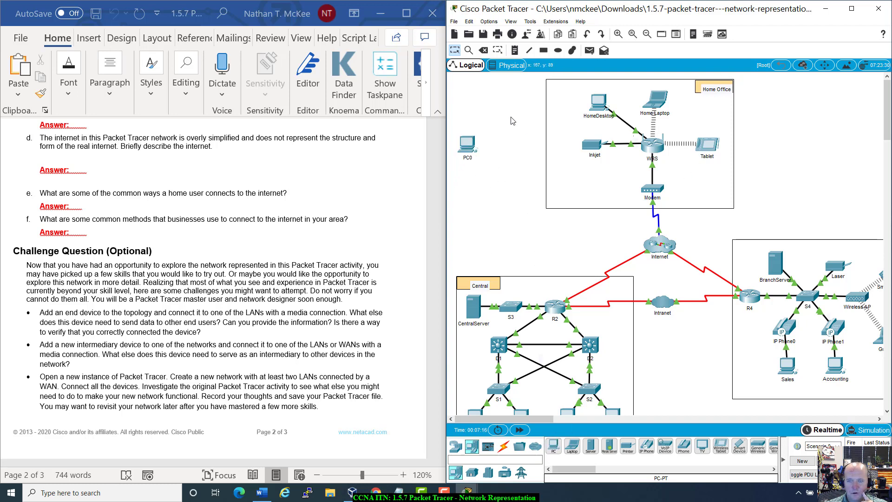
mouse_move(466, 147)
mouse_down()
mouse_move(486, 156)
mouse_move(480, 120)
mouse_move(473, 136)
mouse_up()
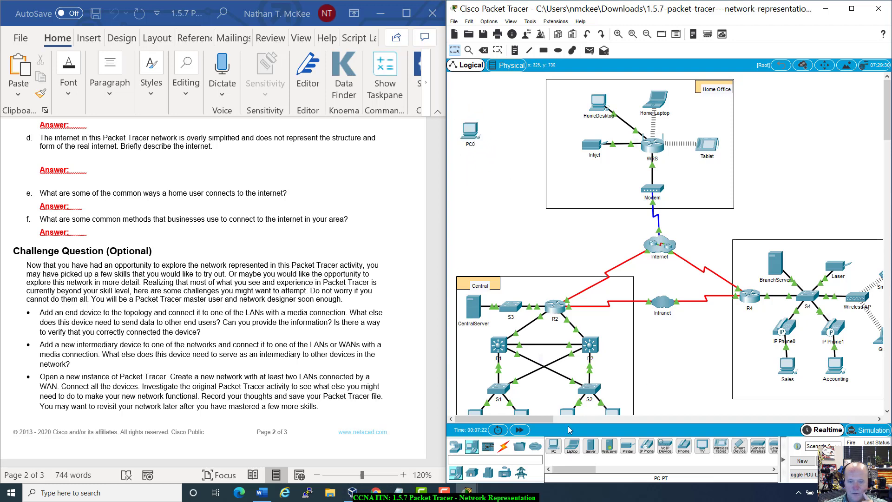
Try to connect the new PC's FastEthernet0 port to switch S3 in the Central network with a copper straight-through cable
click(502, 447)
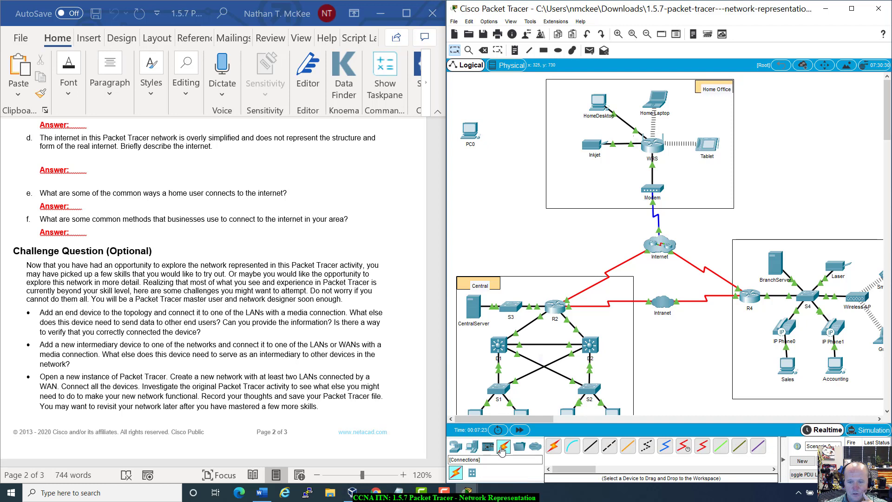
click(592, 447)
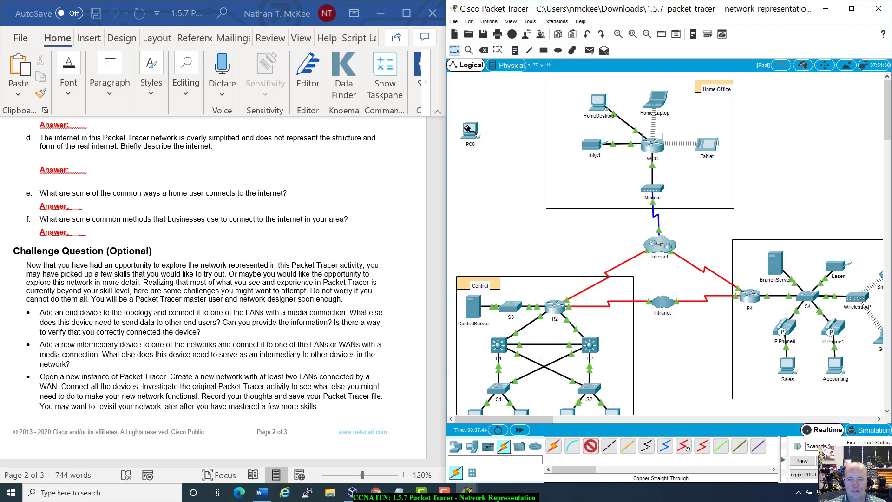
click(470, 128)
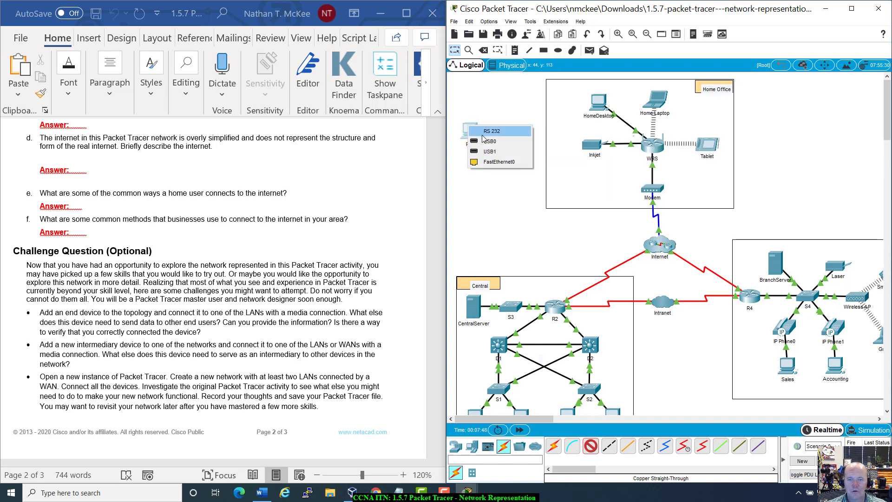
click(482, 163)
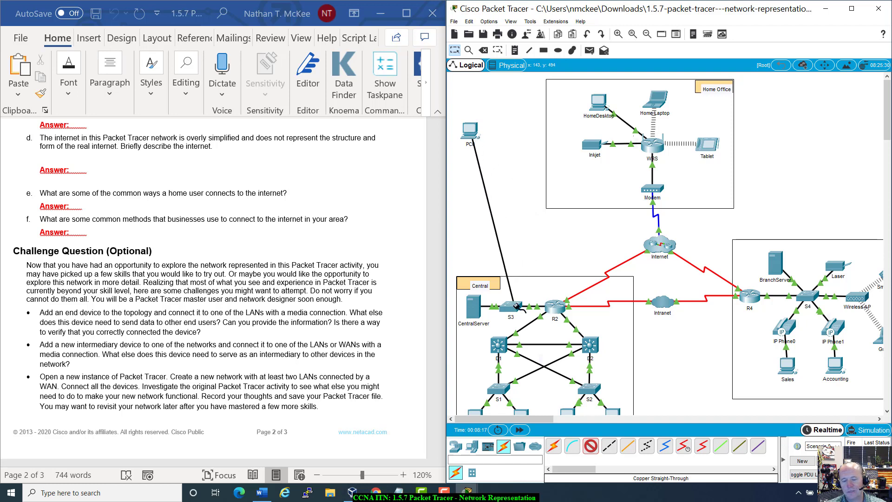
mouse_move(515, 305)
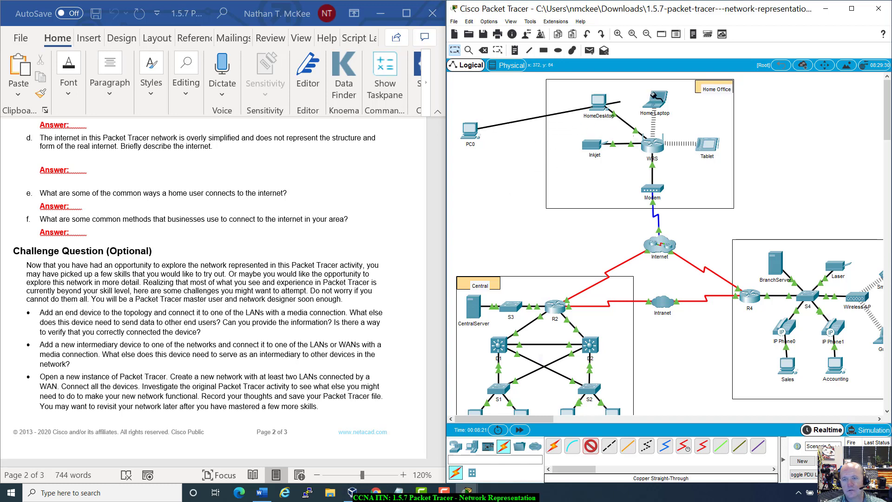
mouse_move(652, 149)
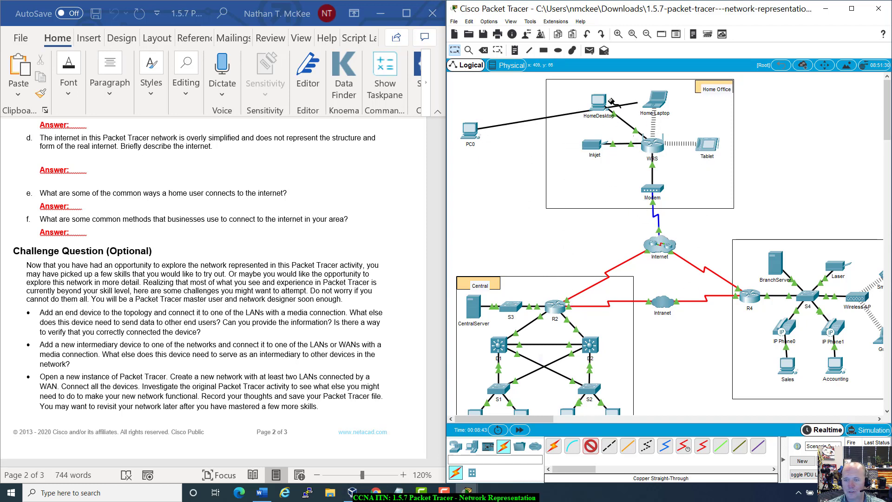
click(513, 306)
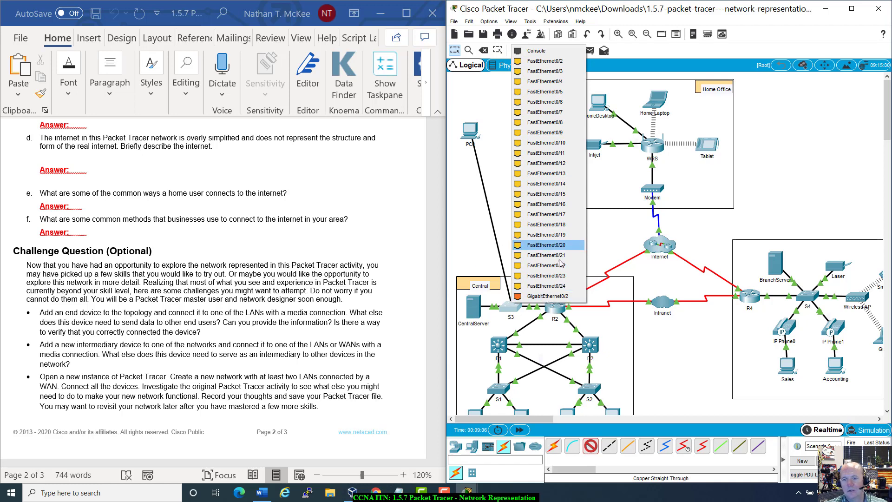
click(598, 237)
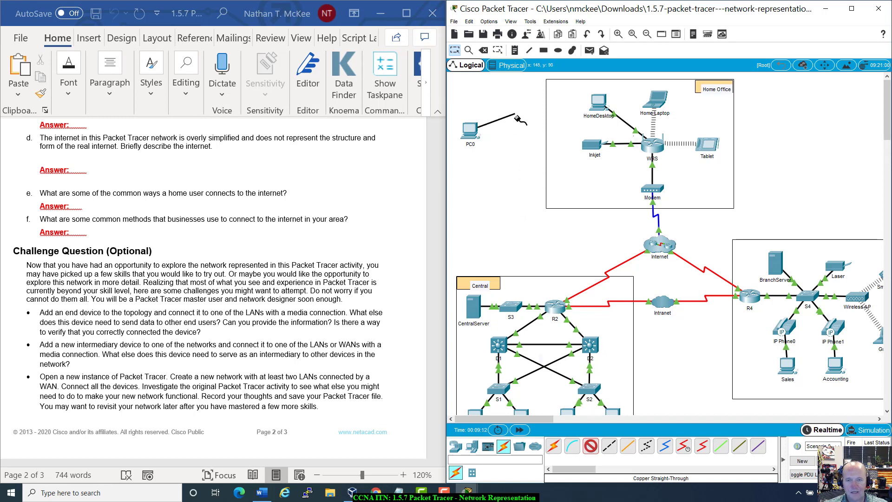
key(Escape)
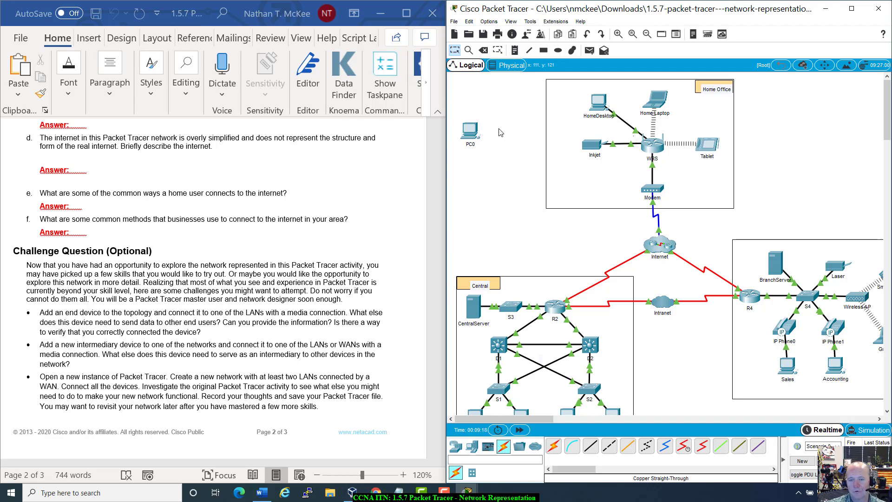
mouse_move(513, 311)
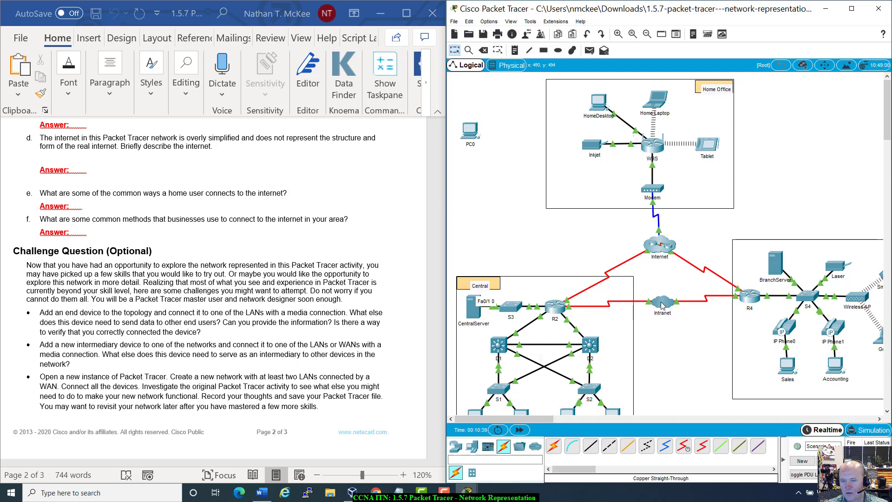
mouse_move(662, 304)
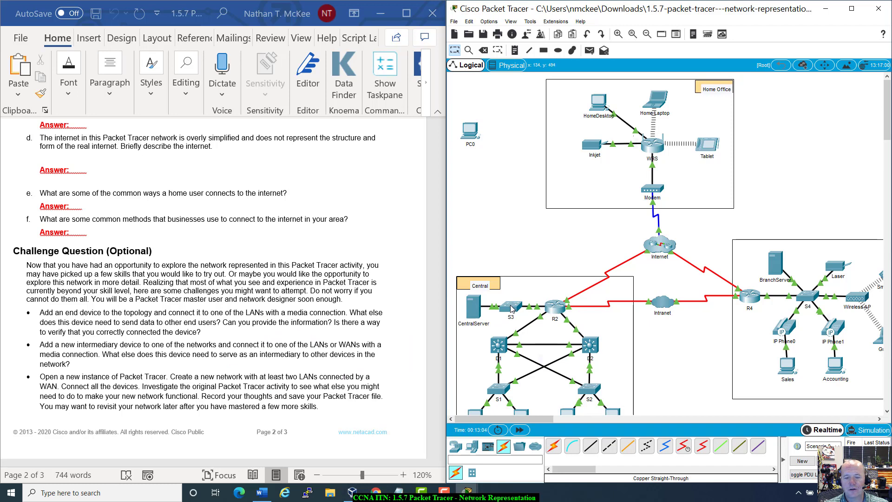
mouse_move(511, 311)
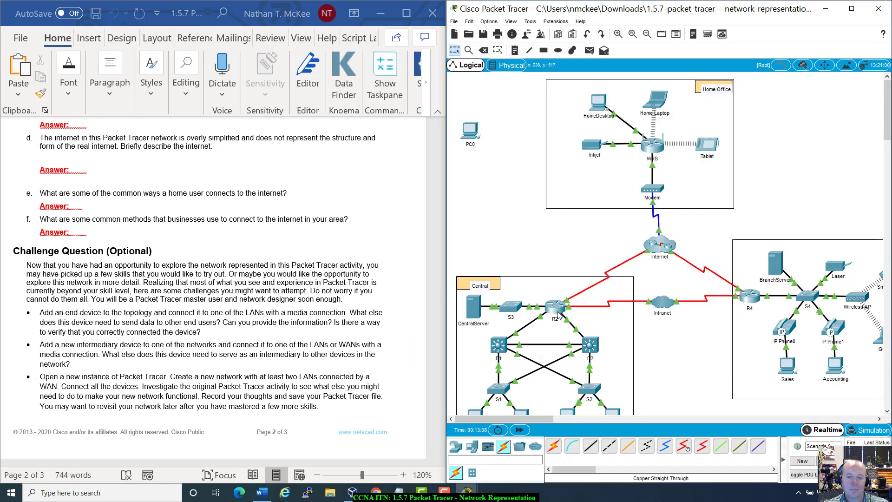
mouse_move(558, 313)
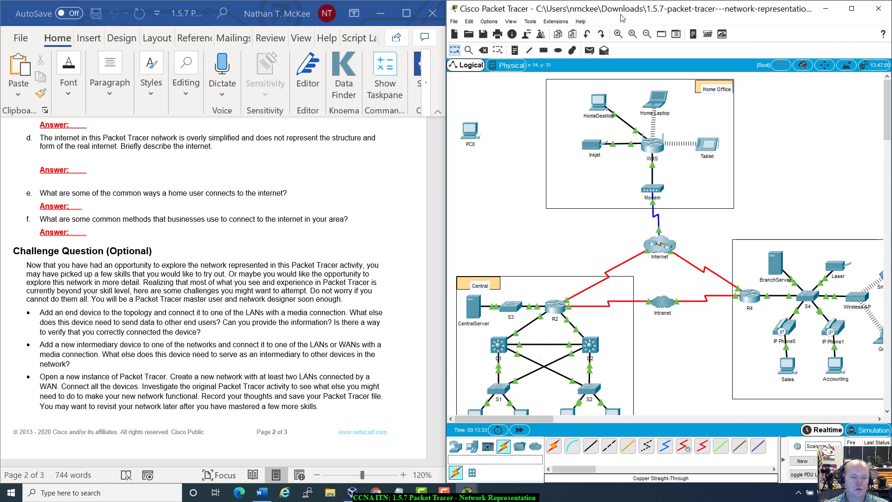
Check the worksheet's last page, return to Step 1 and place the cursor at the answer for the intermediary device categories
scroll(371, 303, down, 1)
scroll(372, 303, down, 3)
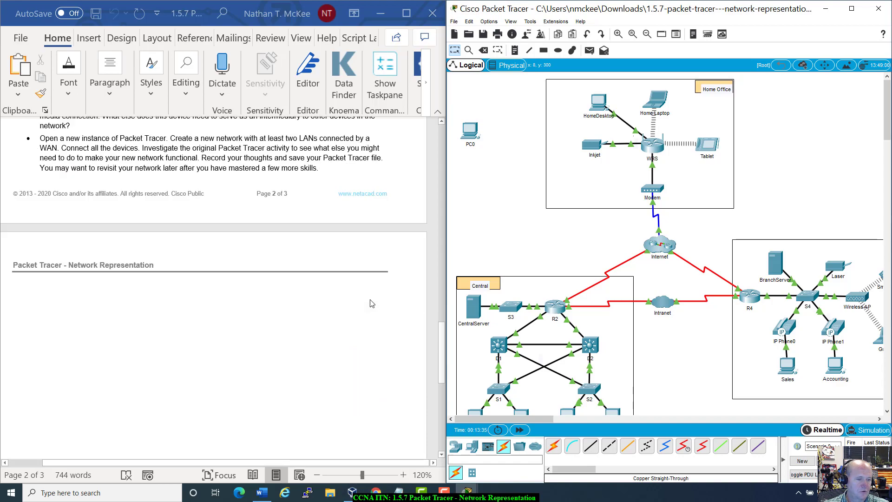
scroll(372, 303, down, 2)
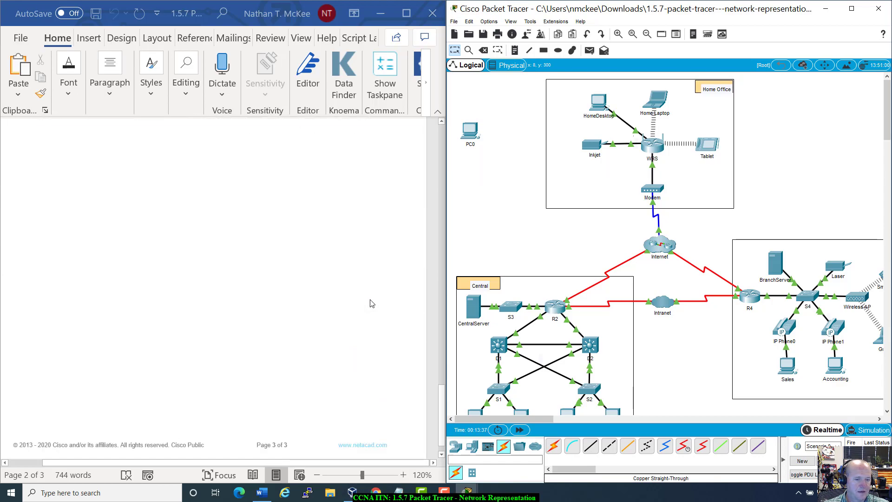
scroll(372, 303, up, 20)
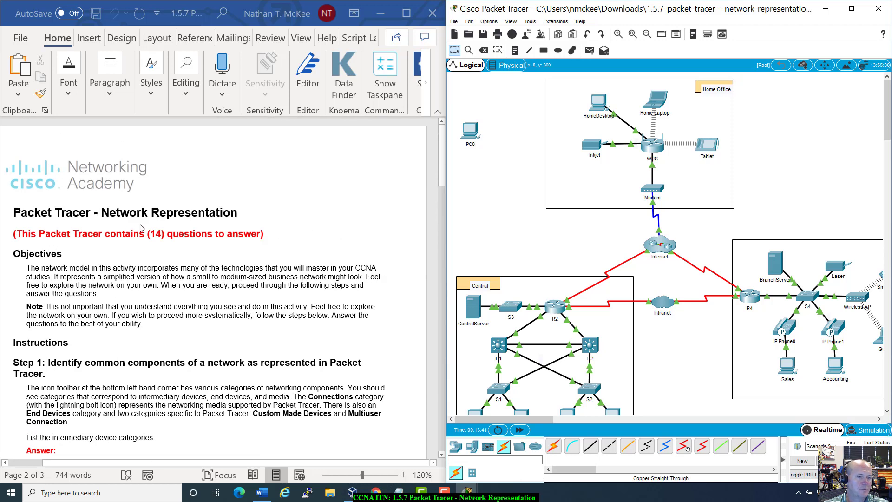
scroll(142, 271, down, 2)
scroll(142, 270, down, 2)
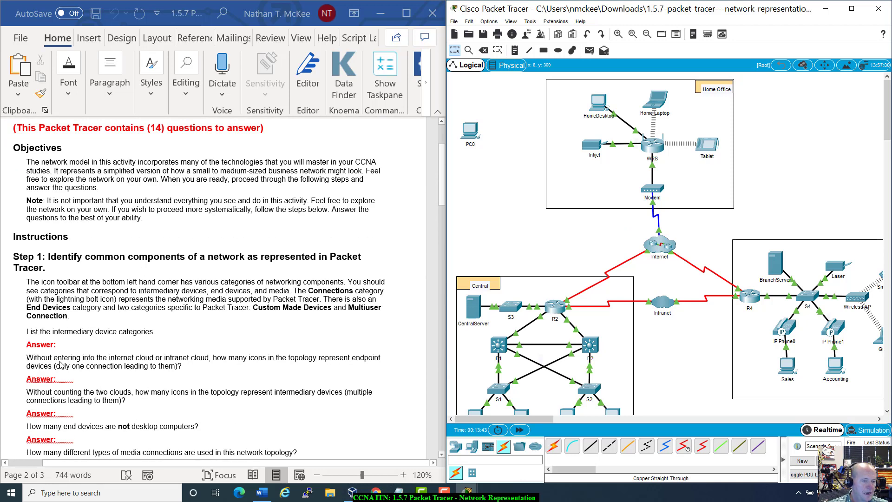
scroll(26, 350, down, 1)
click(85, 297)
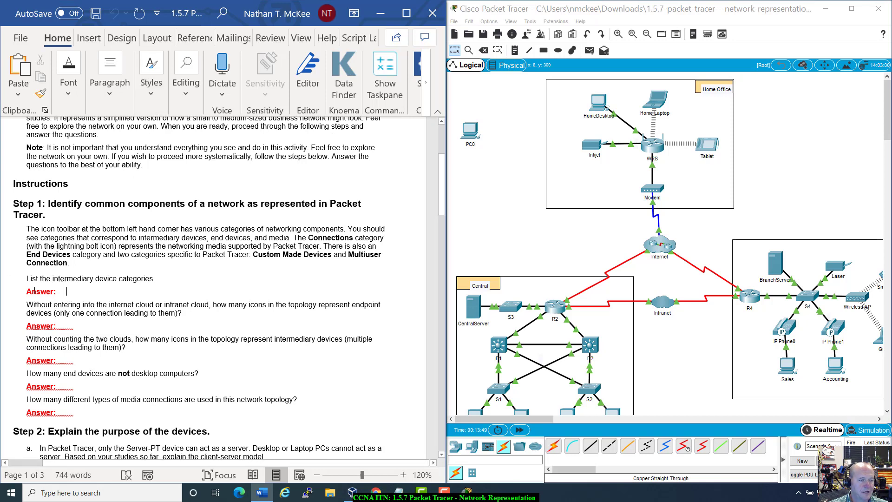
click(57, 291)
Review the worksheet's answer fields from Step 1 through the Challenge Question and return to the title at its start
scroll(135, 335, down, 5)
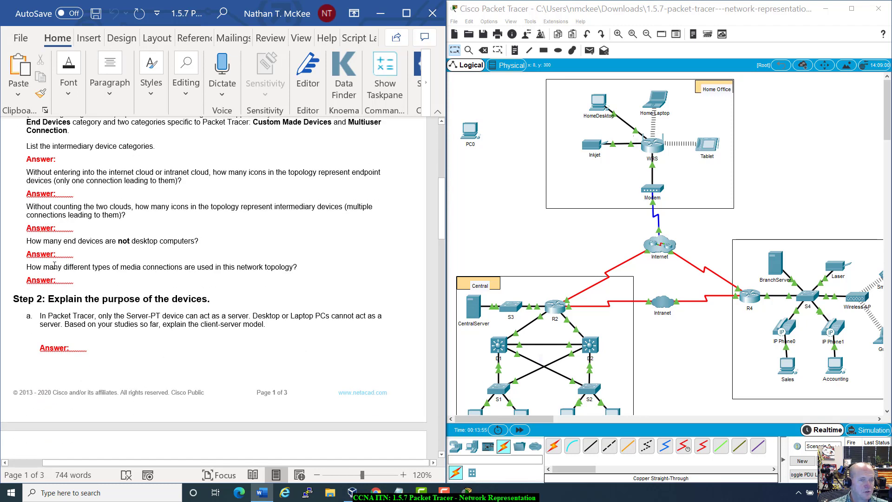
scroll(44, 186, up, 8)
scroll(53, 260, down, 4)
scroll(54, 265, down, 20)
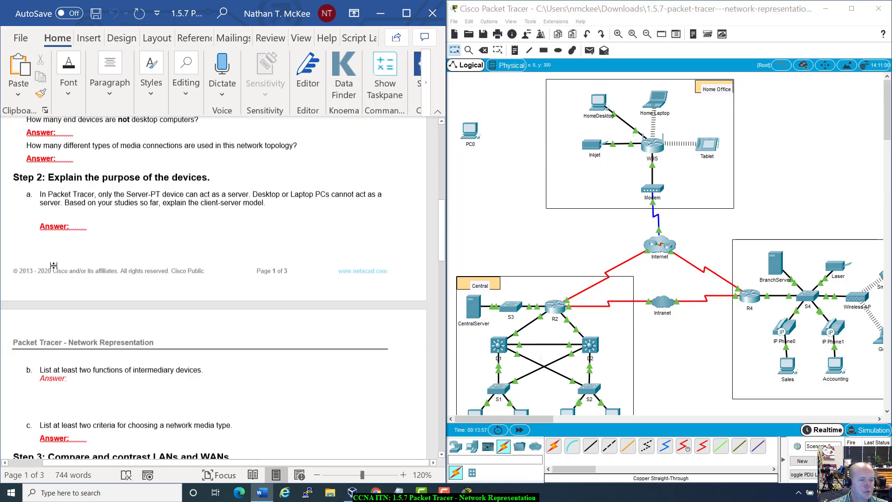
scroll(54, 268, up, 20)
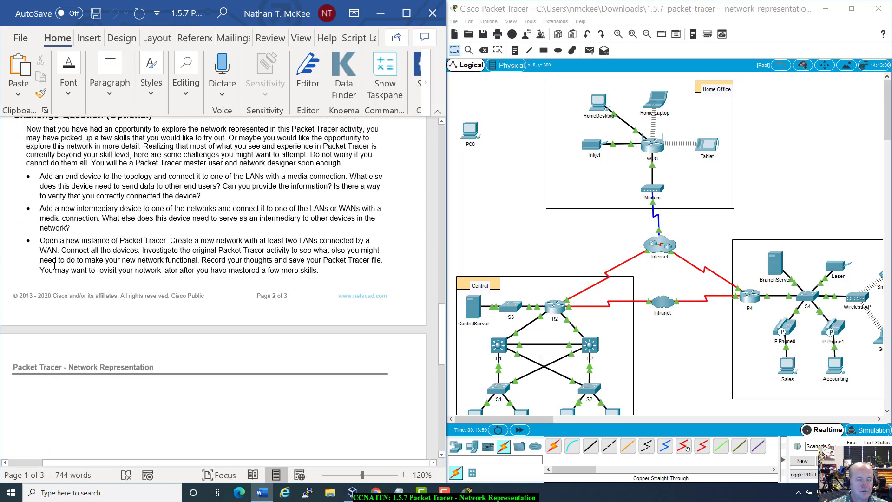
scroll(54, 266, up, 5)
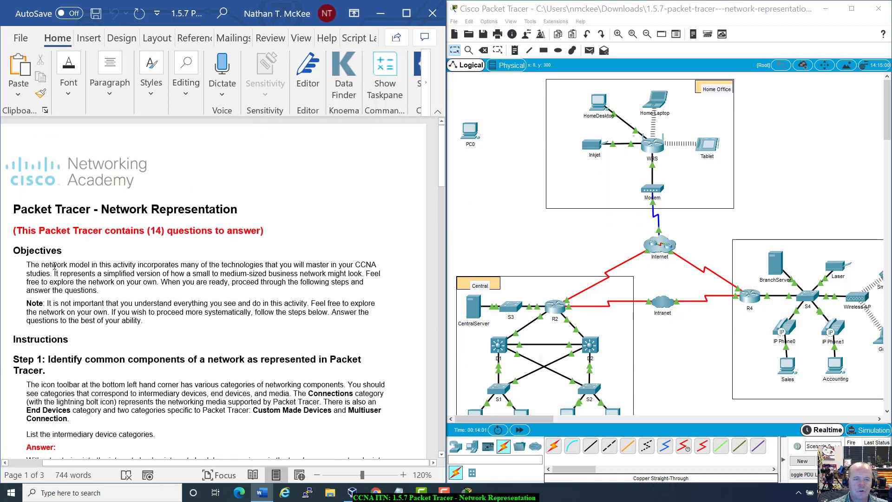